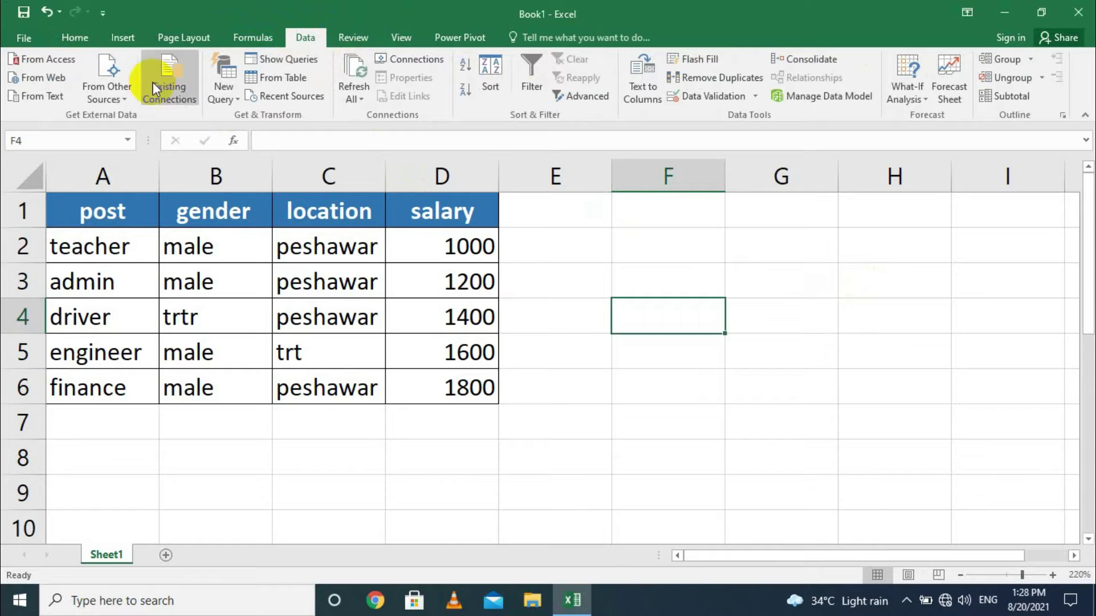
On the Review tab, enter the misspelled word 'traking' in cell F4 and reselect it.
click(357, 37)
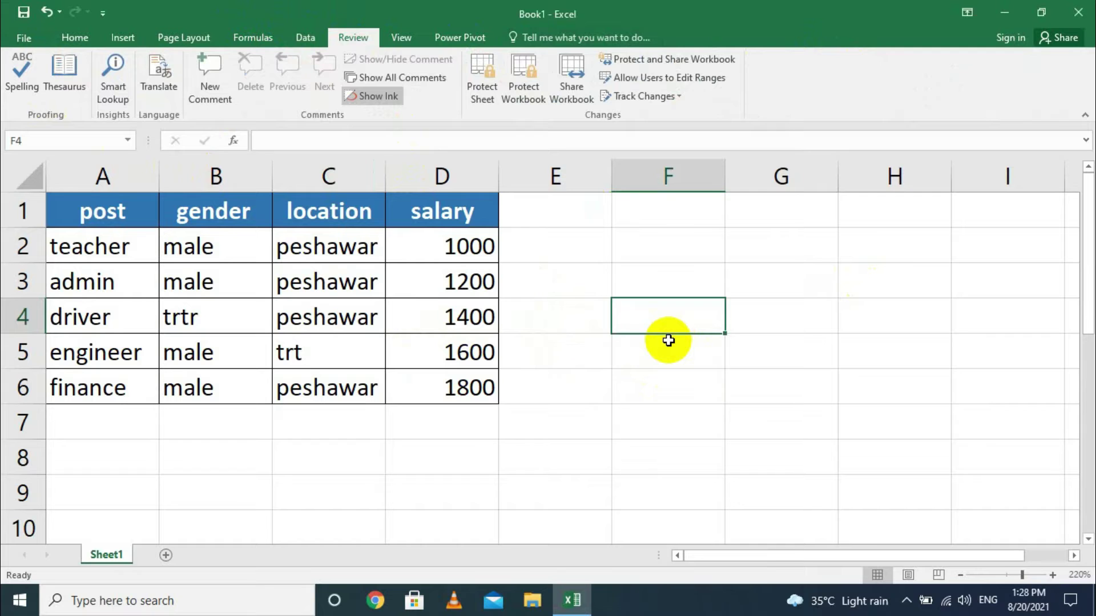
text(traking)
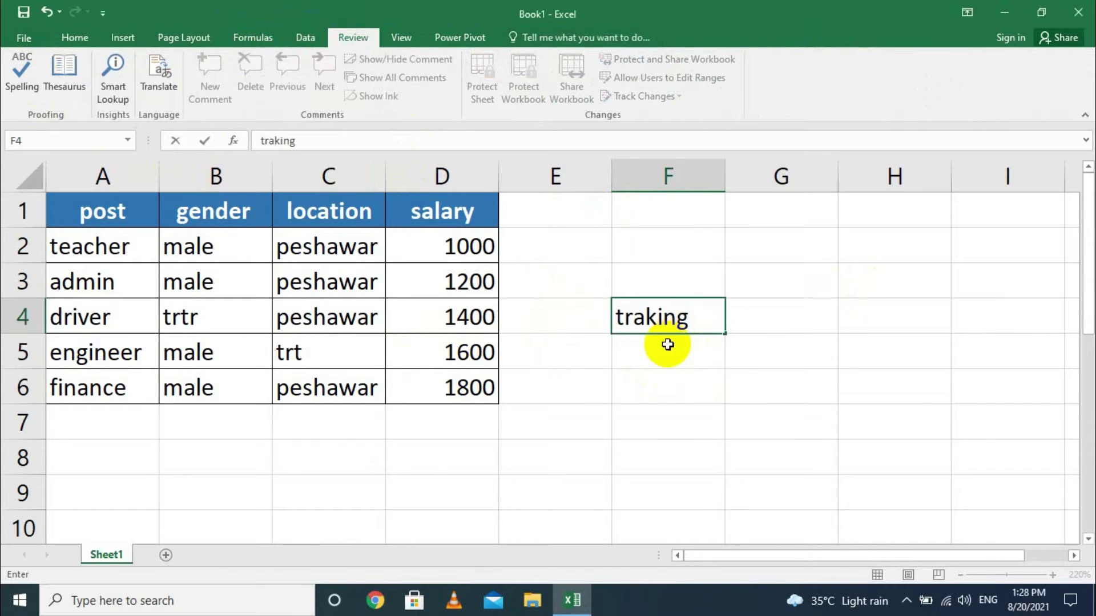
key(Return)
click(659, 316)
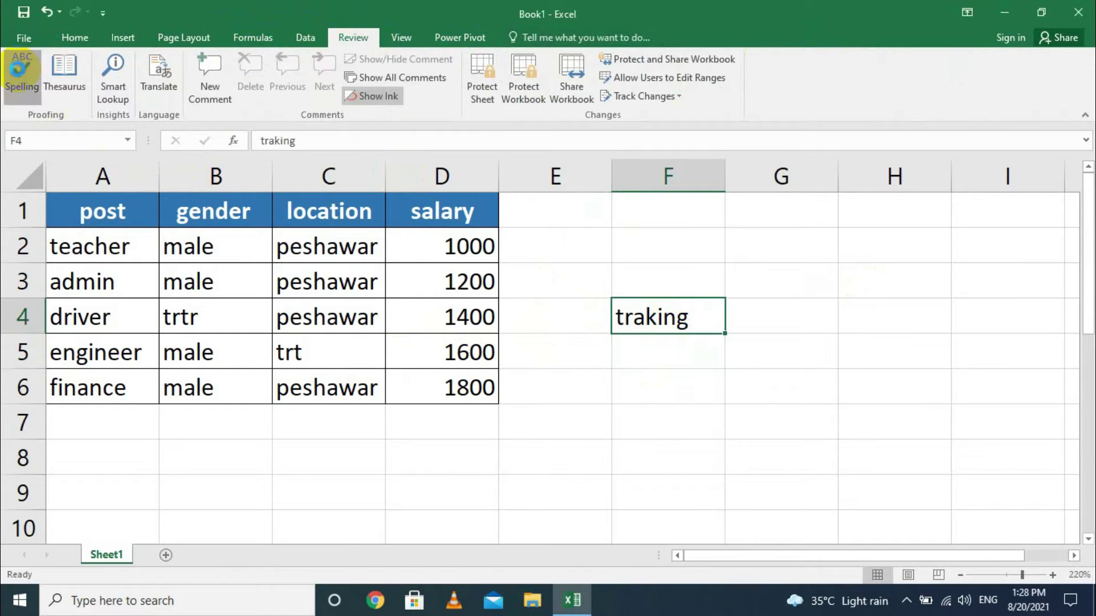
Spell-check the sheet, changing 'traking' in F4 to 'taking'.
click(22, 69)
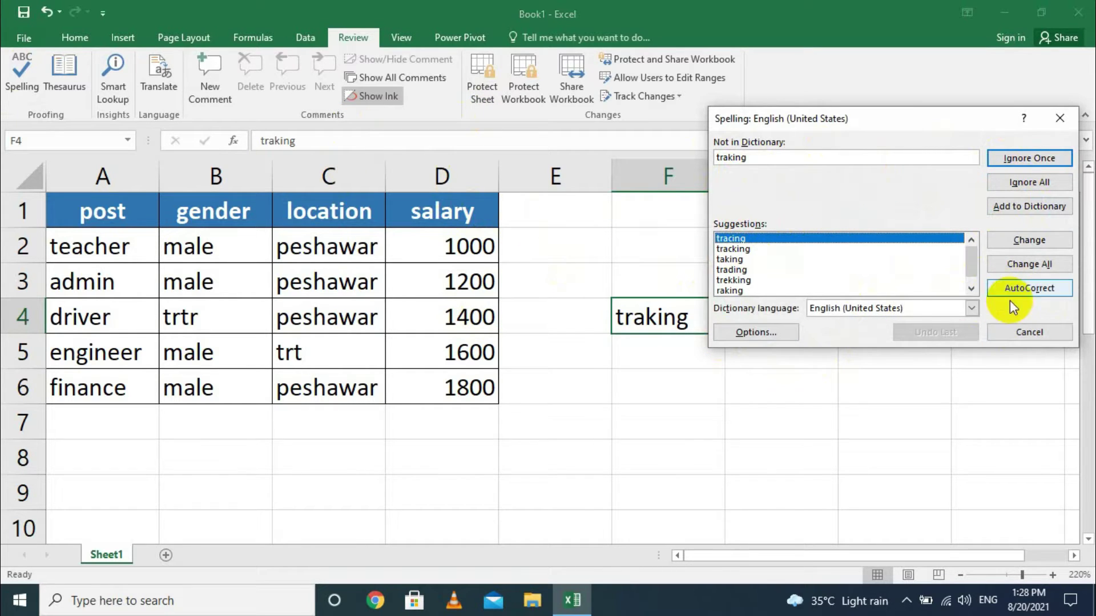
click(752, 248)
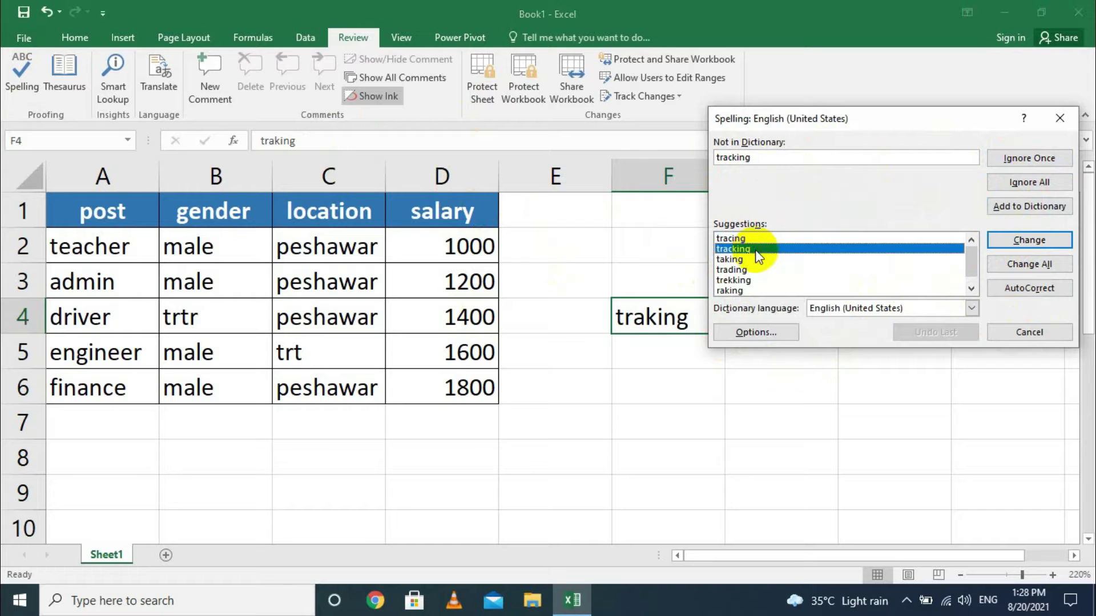
click(738, 259)
click(1039, 240)
click(1029, 332)
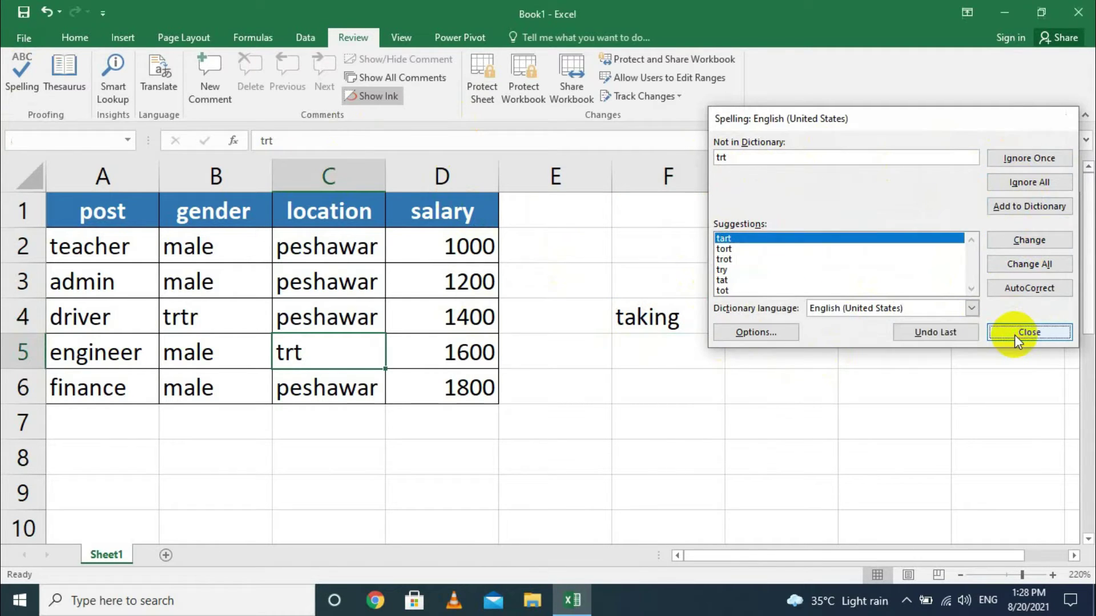
click(552, 343)
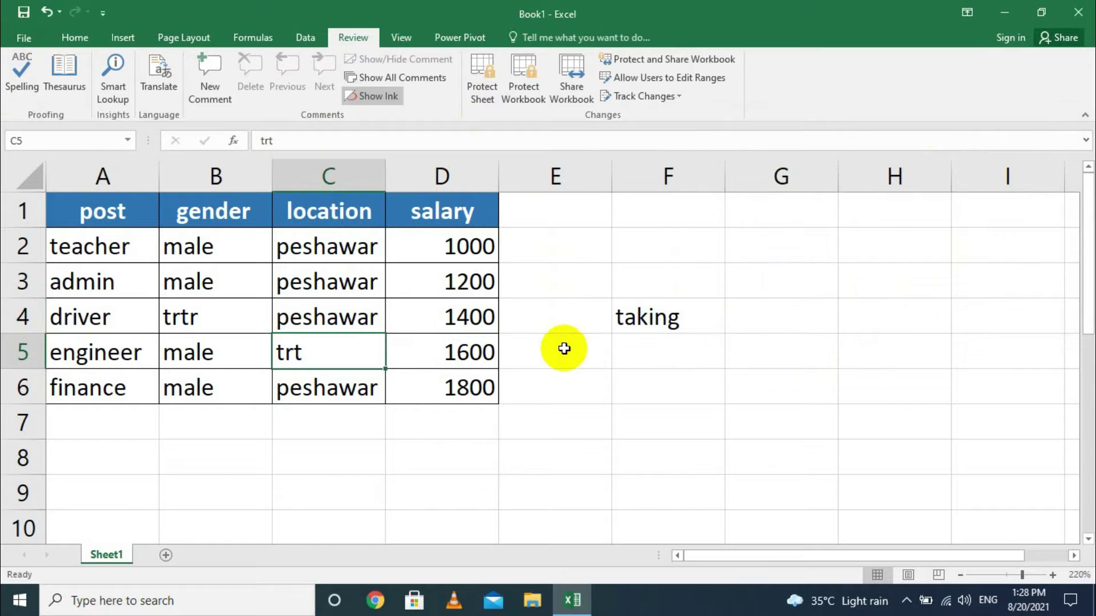
Re-run the spell check and cancel it to leave 'trt' in C5, then look up synonyms for 'taking'.
click(679, 323)
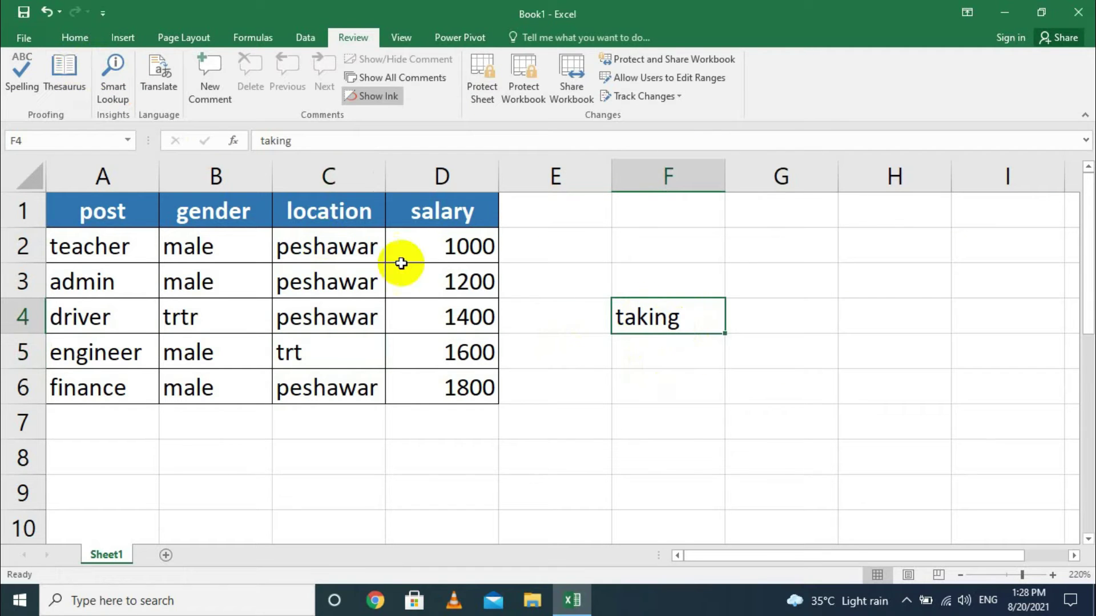
click(698, 380)
click(676, 322)
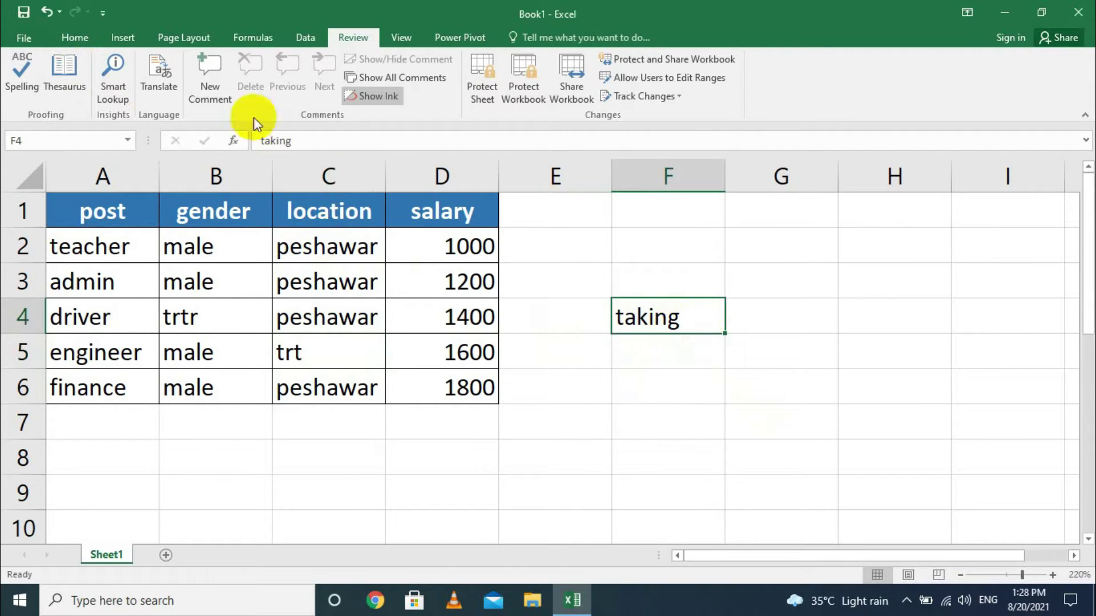
click(36, 74)
click(1046, 320)
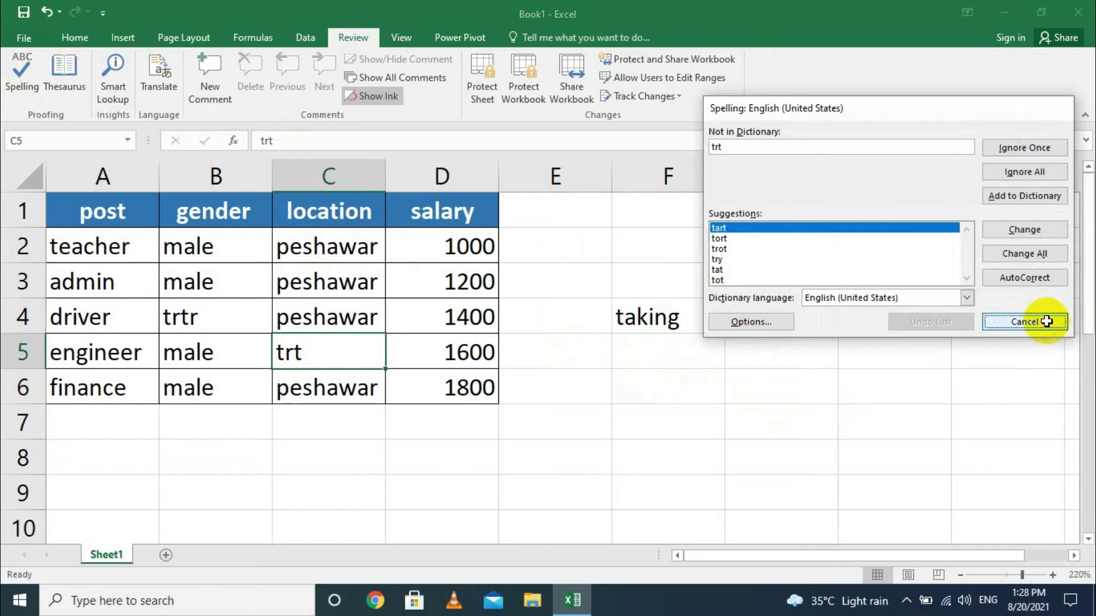
click(679, 313)
click(53, 81)
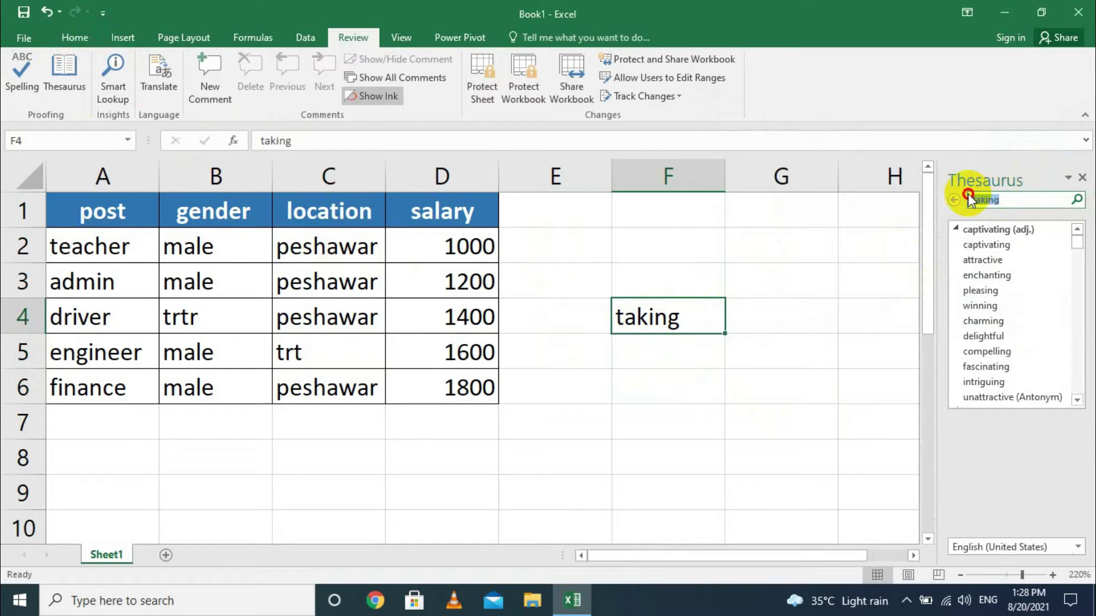
Clear the Thesaurus search box and enter 'car' in cell F6.
key(BackSpace)
click(869, 309)
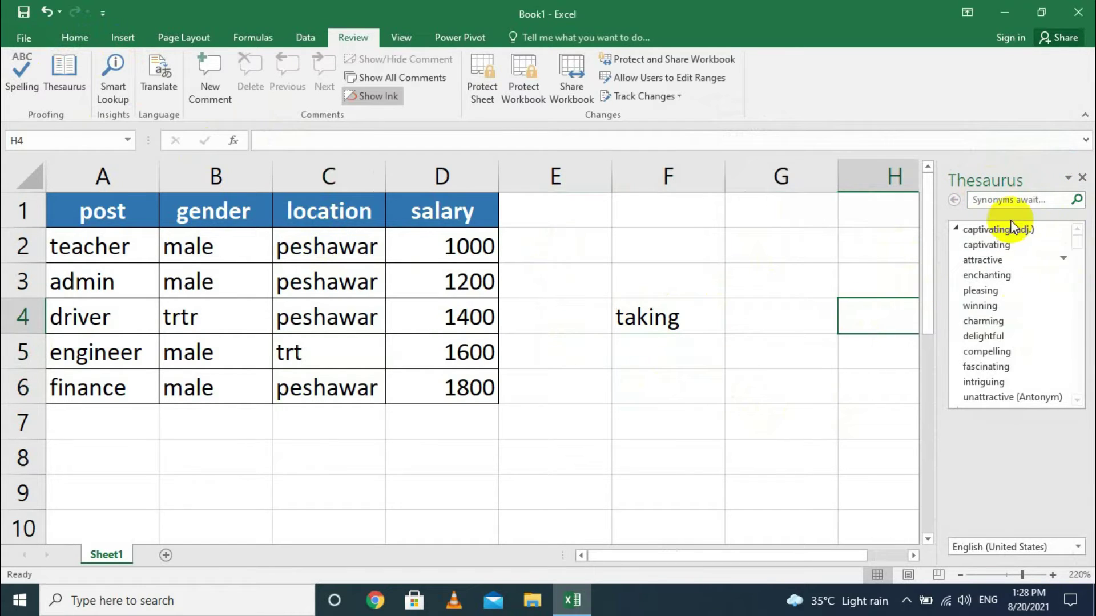
click(648, 313)
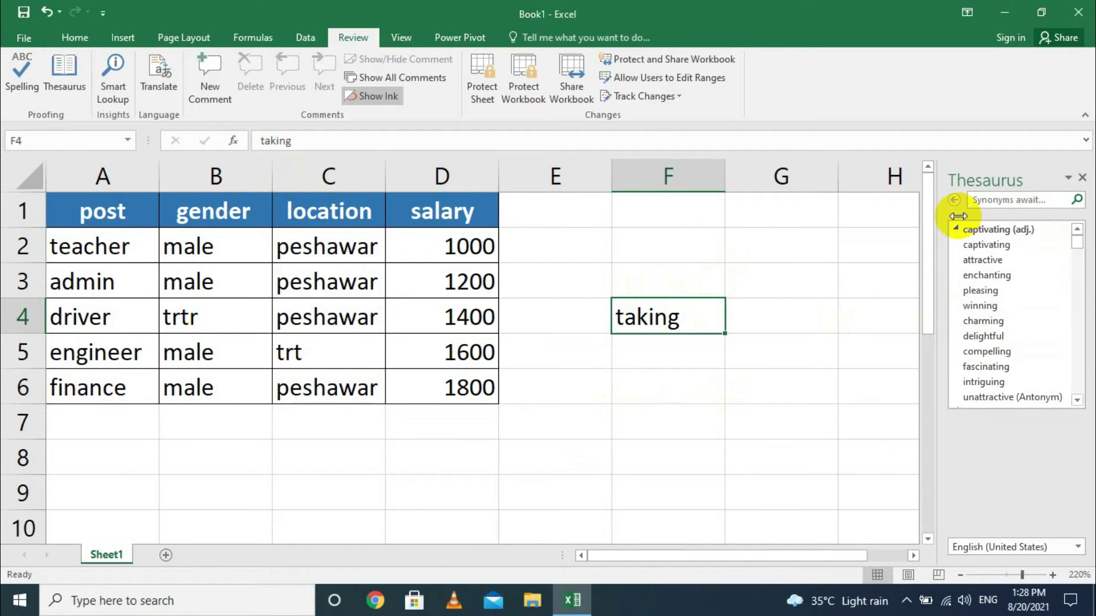
click(648, 351)
click(643, 372)
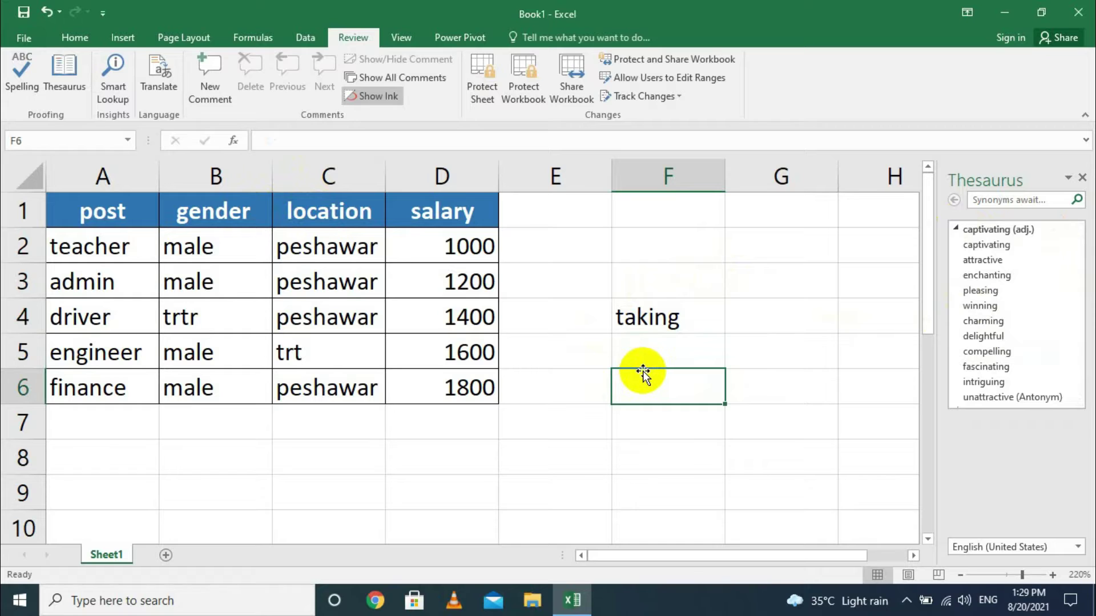
text(car)
click(885, 432)
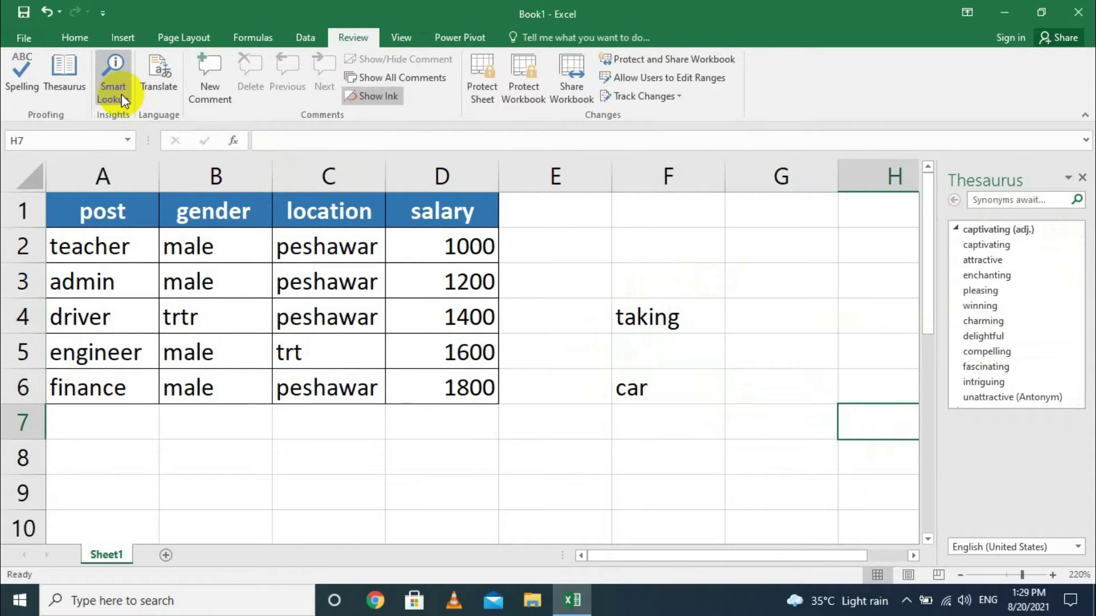
click(686, 391)
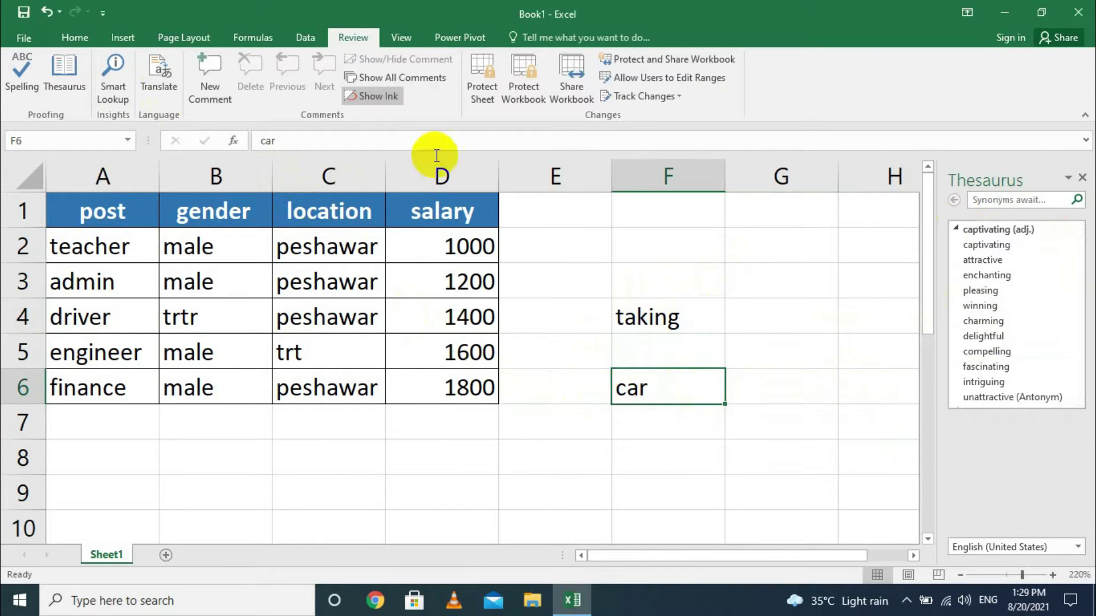
Run Smart Lookup on 'car' in F6 and close the Thesaurus pane.
click(114, 66)
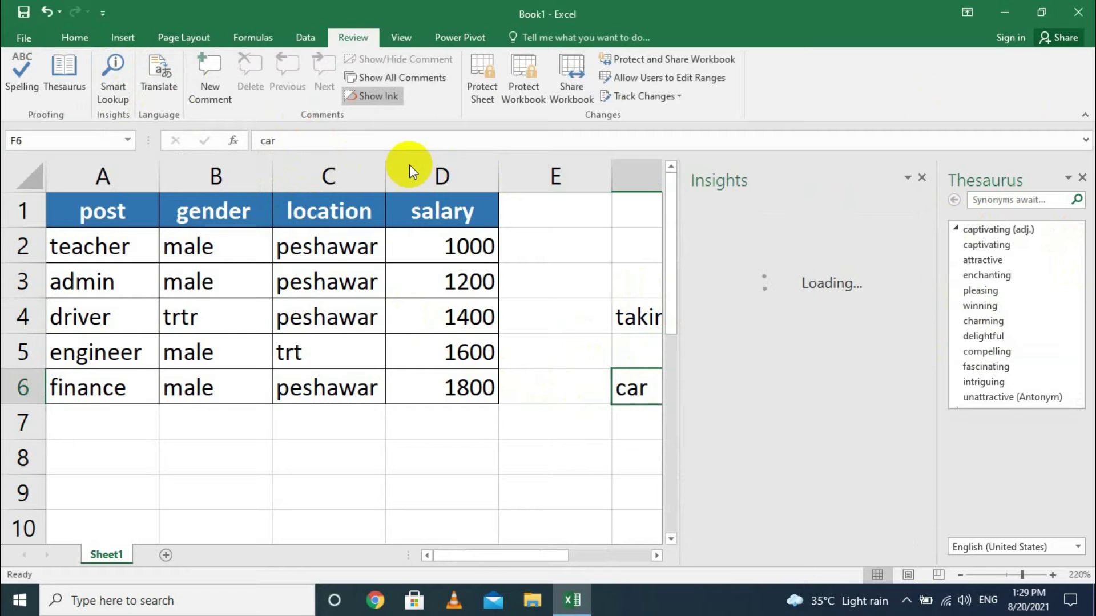
click(1083, 182)
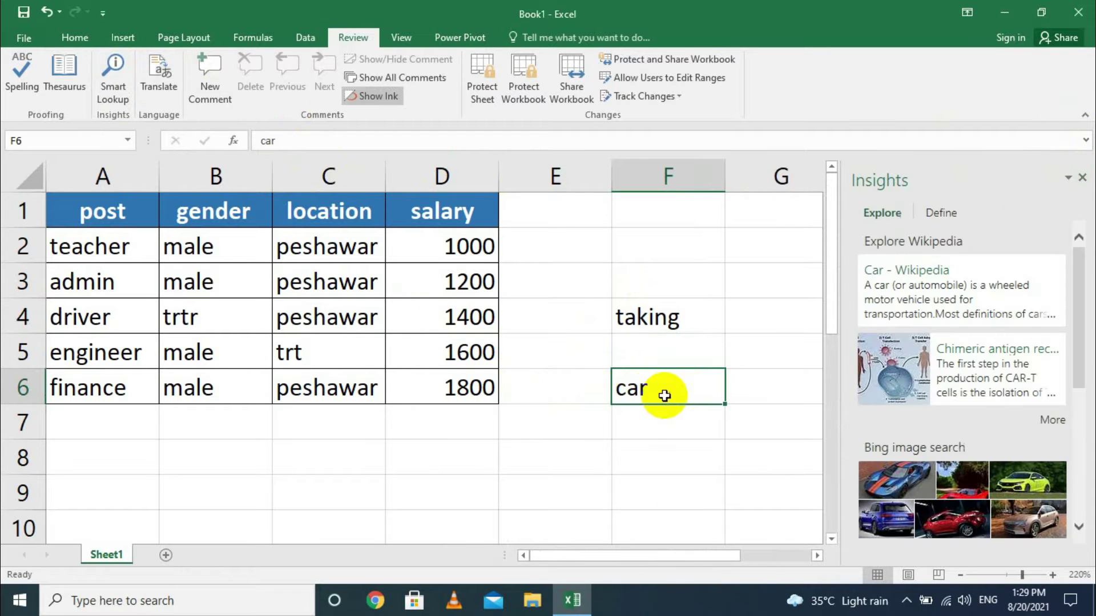
scroll(800, 374, down, 1)
scroll(942, 400, down, 2)
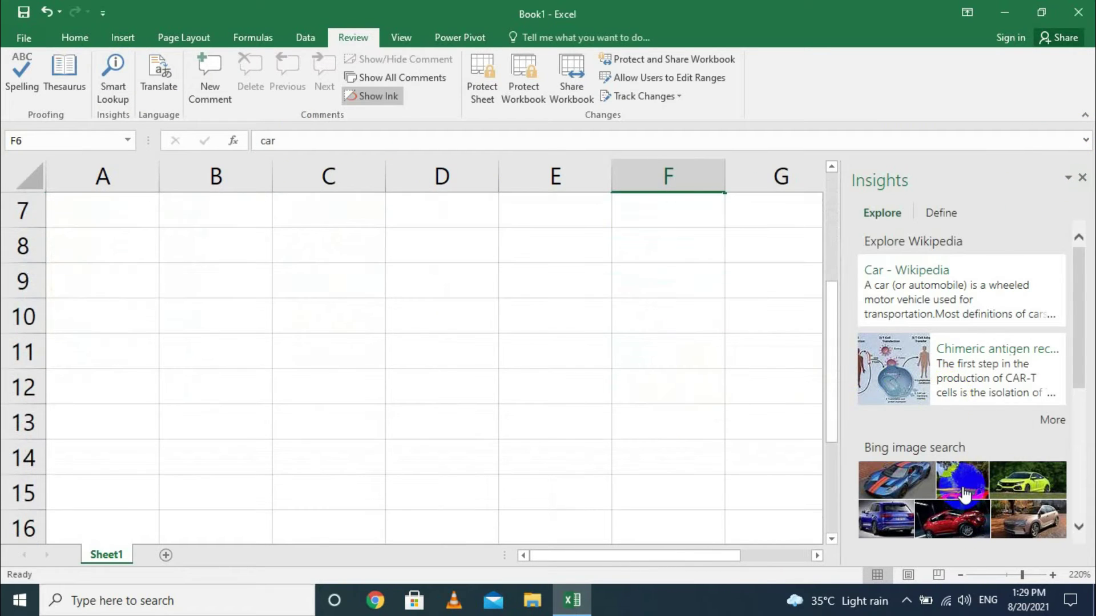
scroll(967, 480, down, 2)
scroll(971, 474, up, 2)
scroll(944, 329, up, 1)
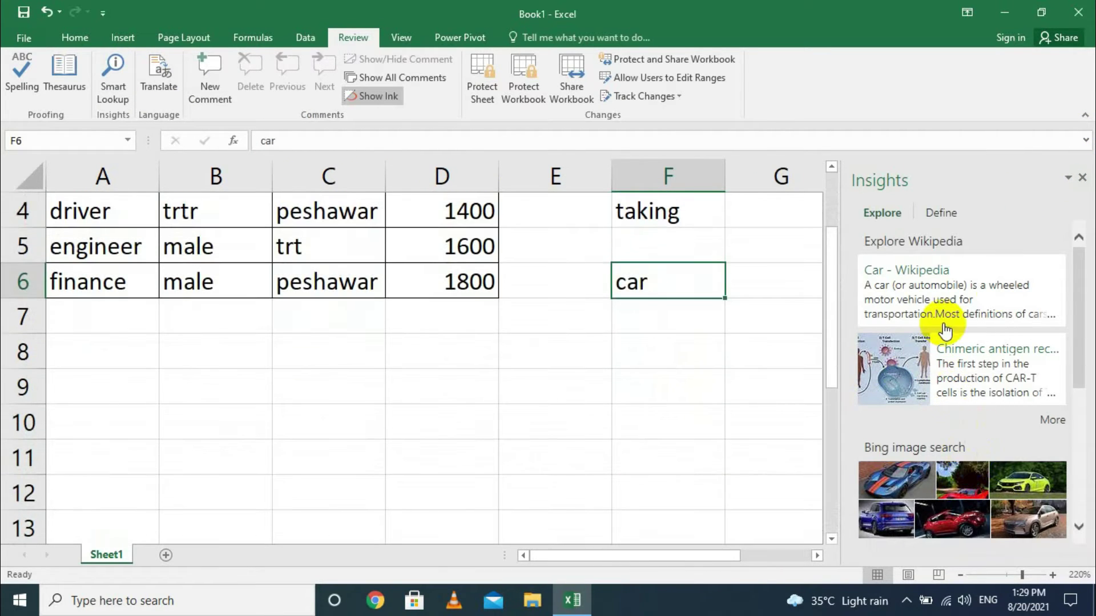
scroll(930, 320, up, 1)
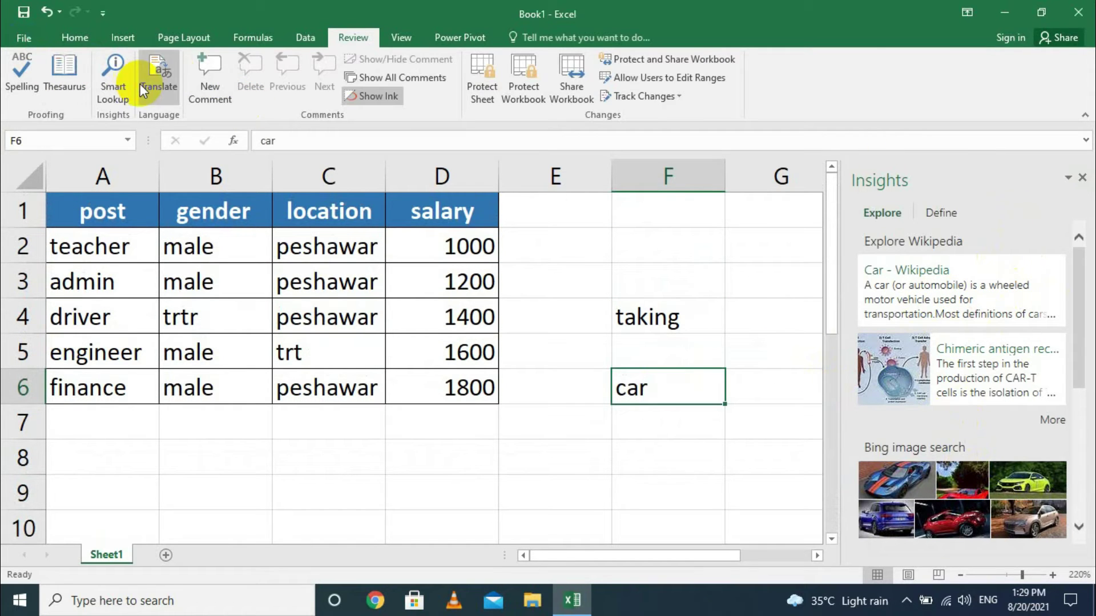
Translate 'car' from English (United States) into Urdu (Pakistan), then close the pane and select D2.
click(1082, 177)
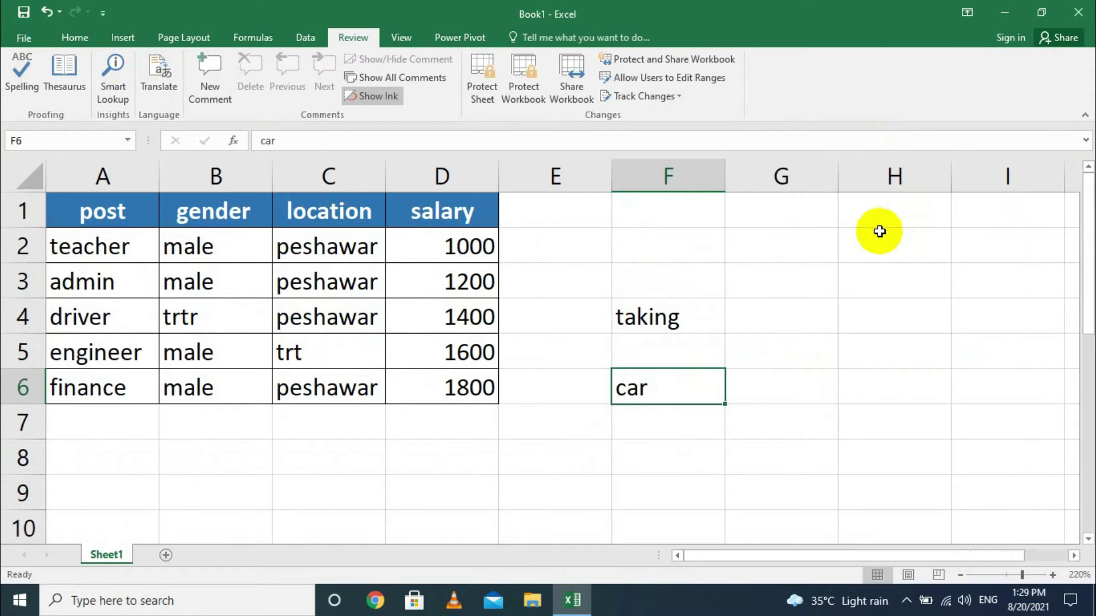
click(157, 72)
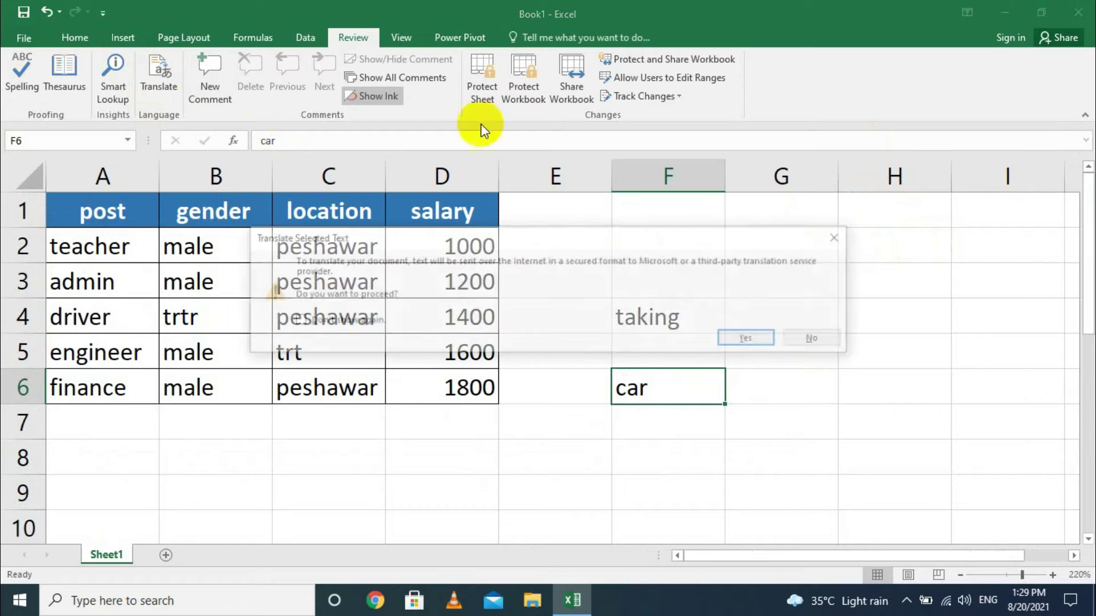
click(749, 339)
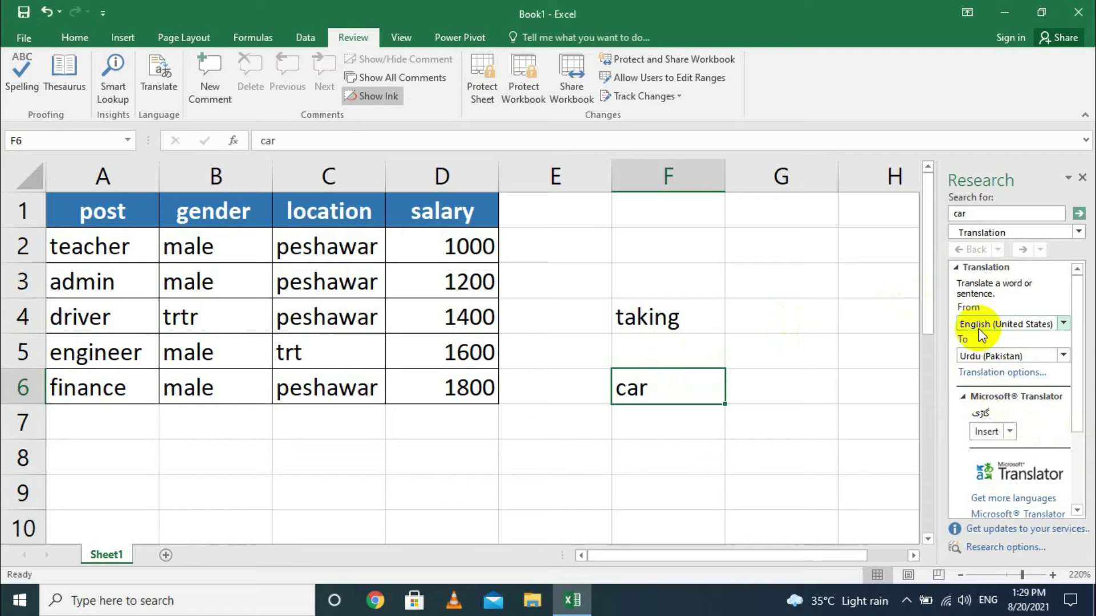
click(996, 325)
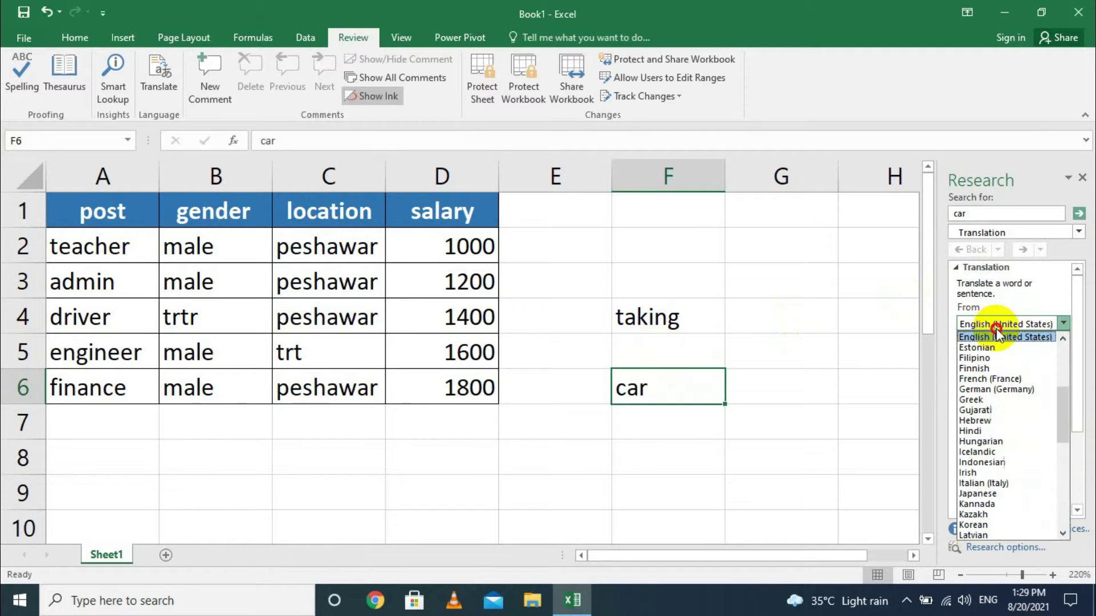
click(928, 342)
scroll(733, 400, up, 3)
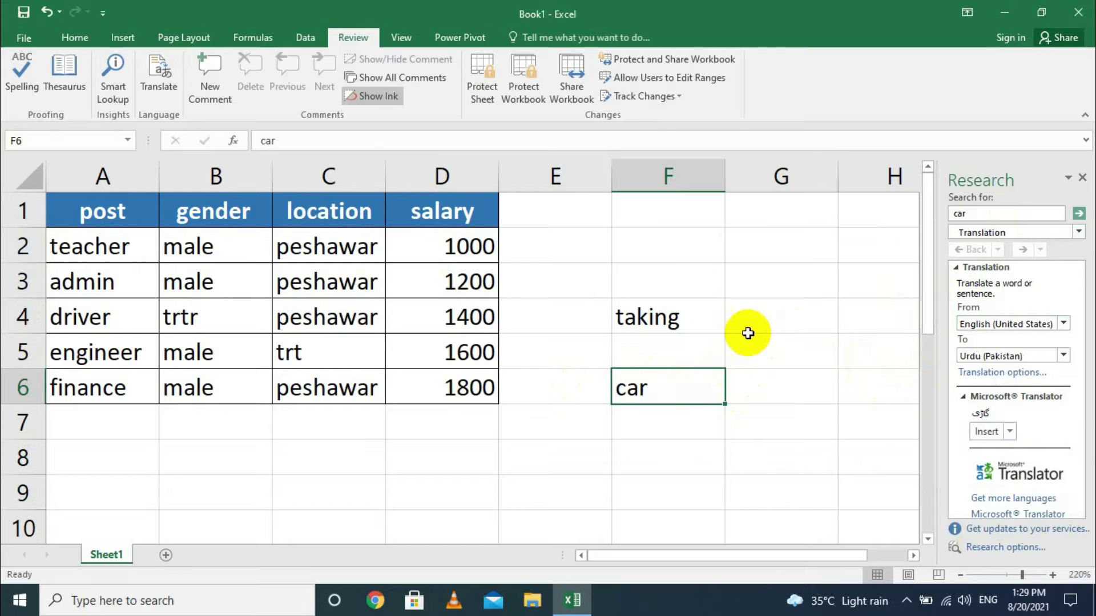
click(1082, 178)
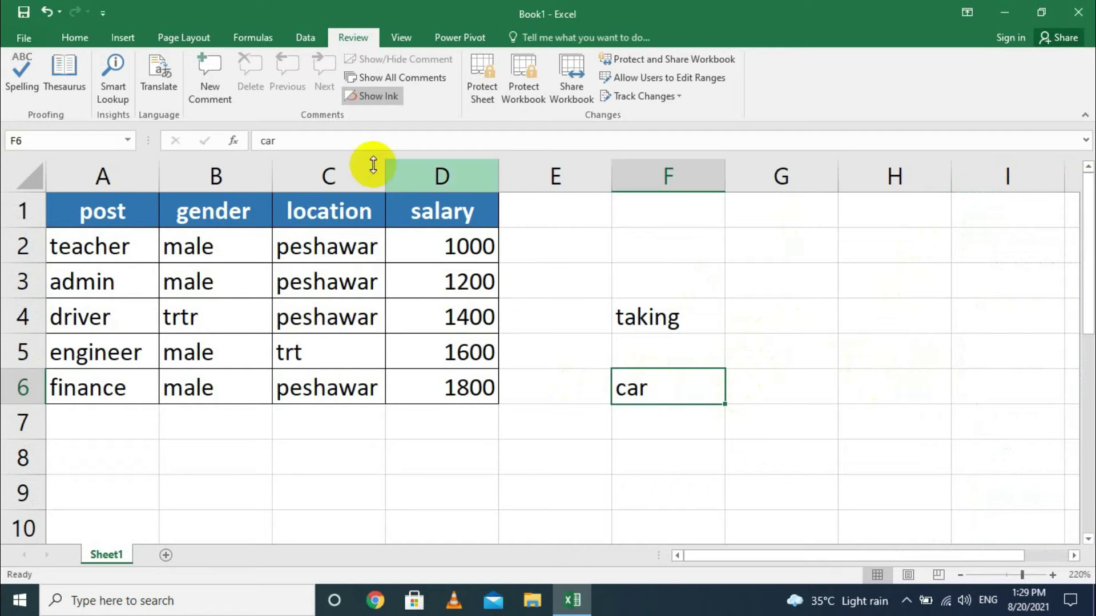
click(464, 251)
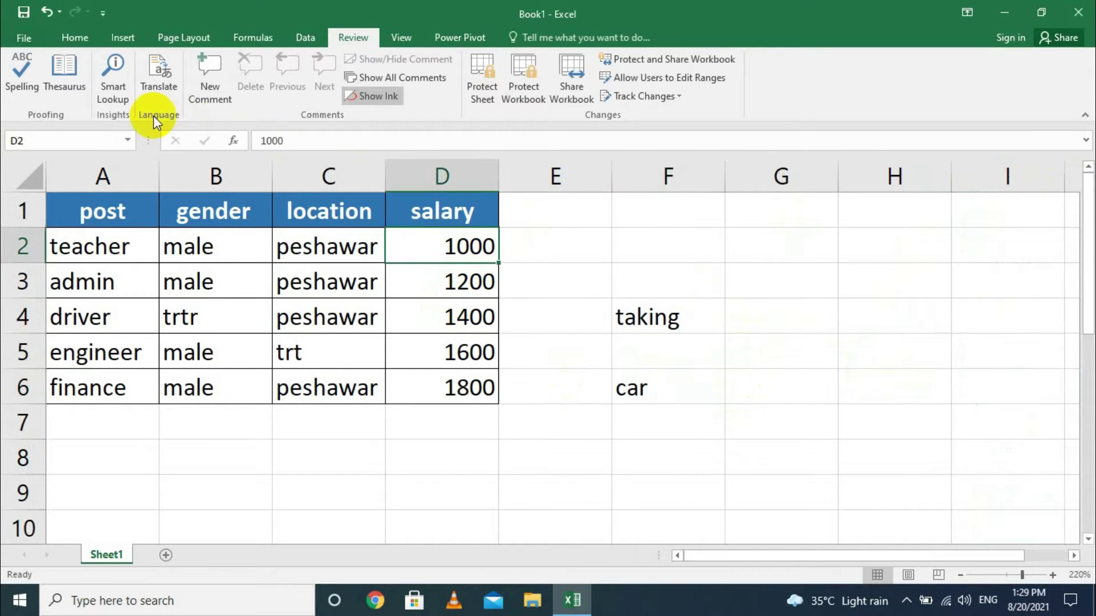
Add a salary comment in the salary column and a 'my city' comment to cell C4.
click(197, 73)
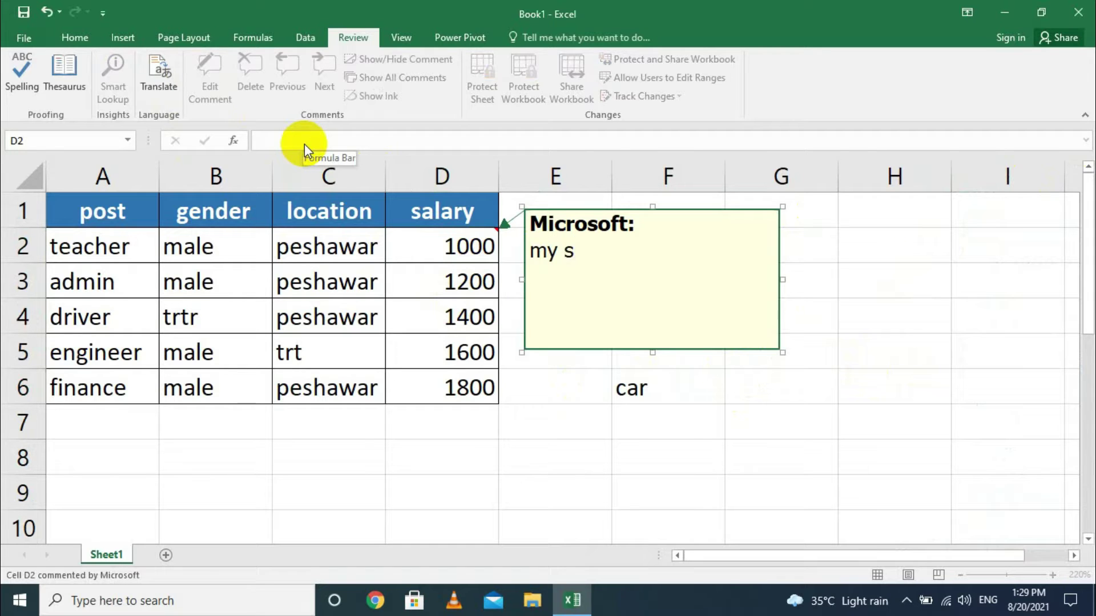
click(457, 388)
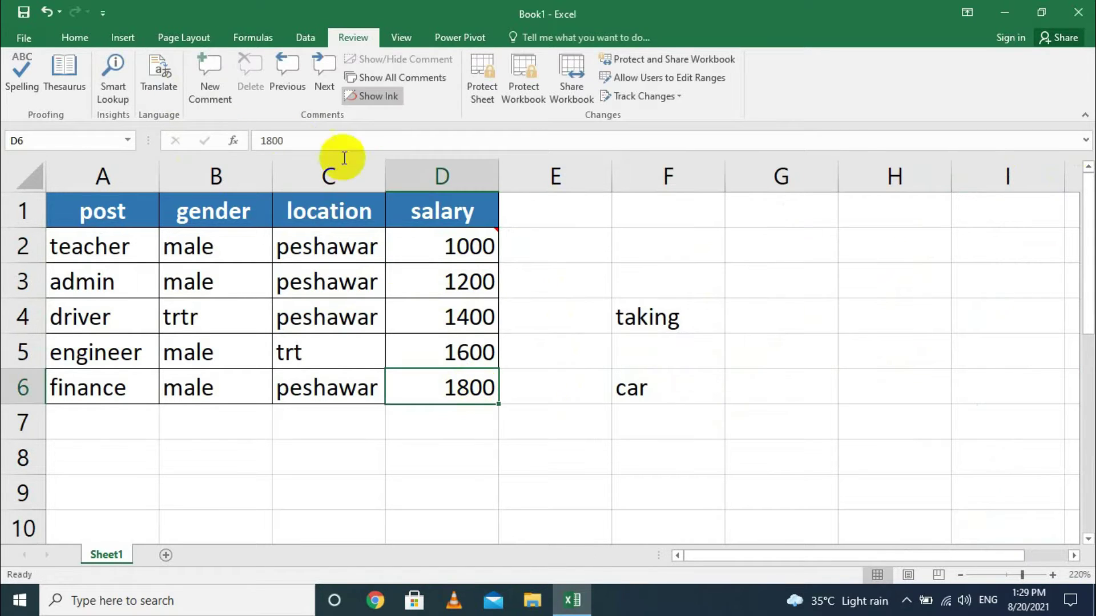
click(197, 70)
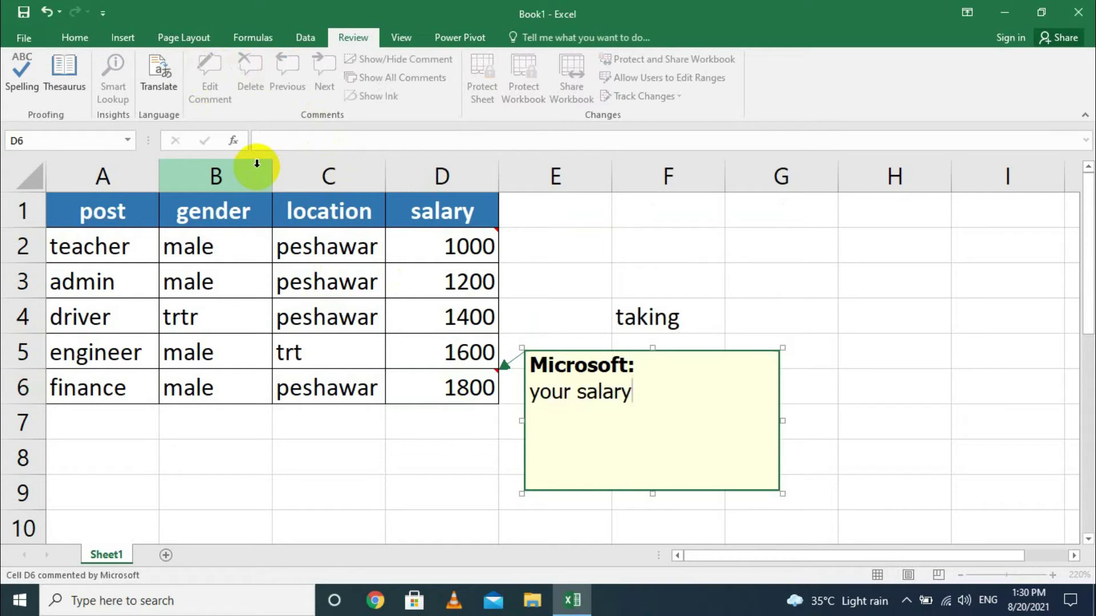
click(539, 224)
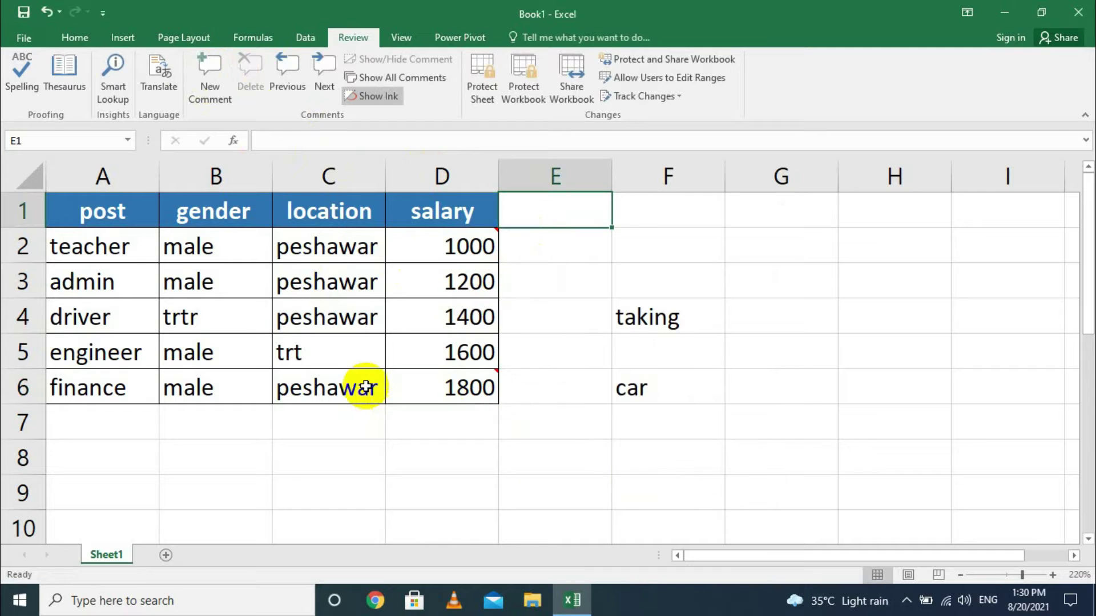
click(341, 318)
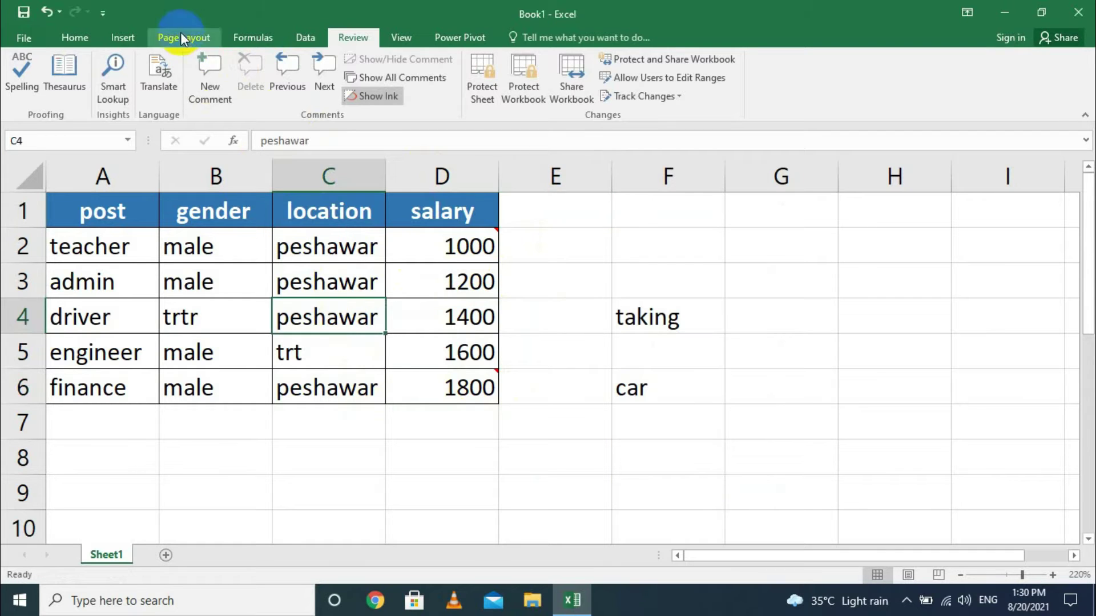
click(225, 70)
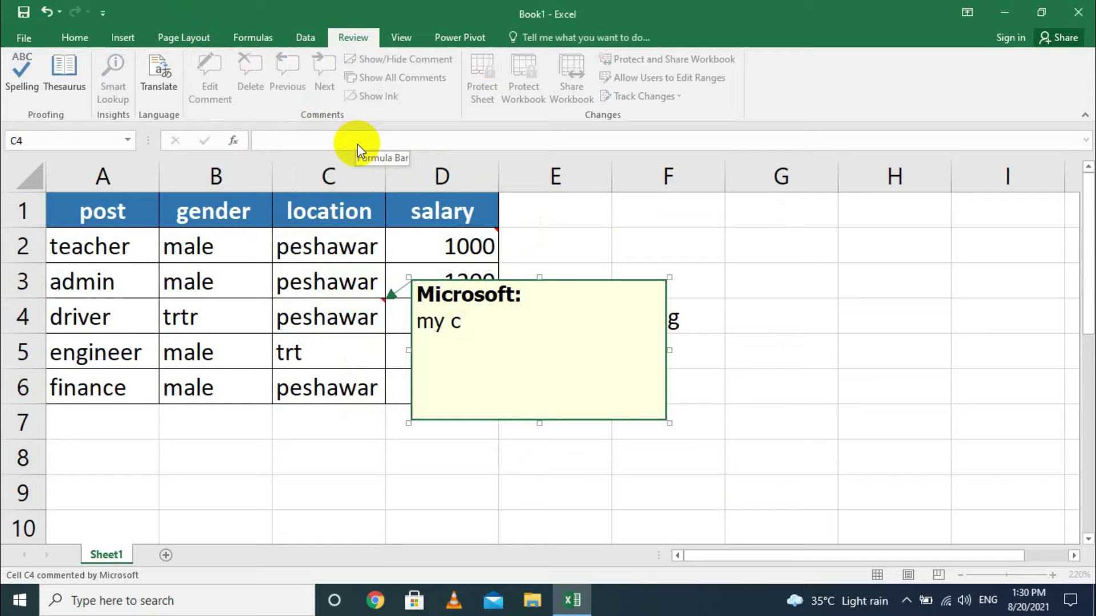
click(622, 245)
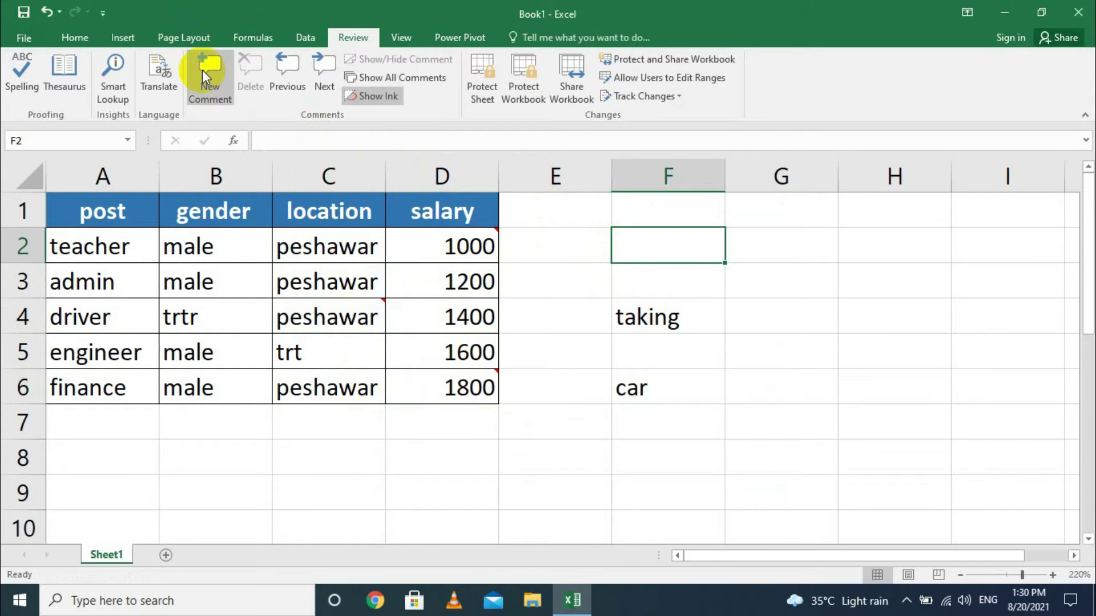
Step through the comments on D2 and C4 with Next and Previous Comment.
click(404, 323)
click(368, 294)
click(454, 254)
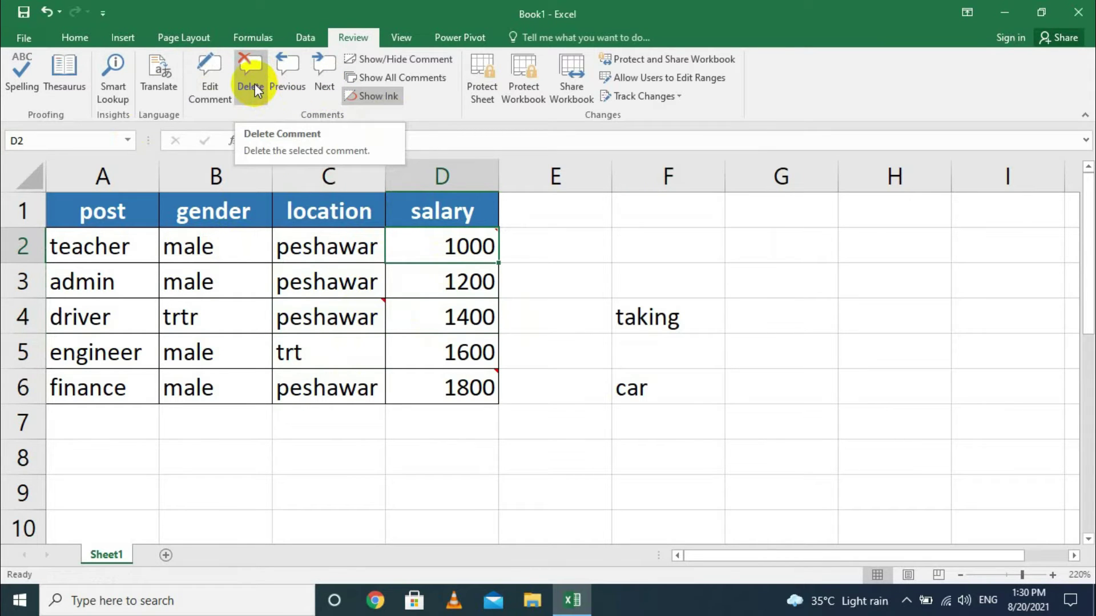
click(313, 70)
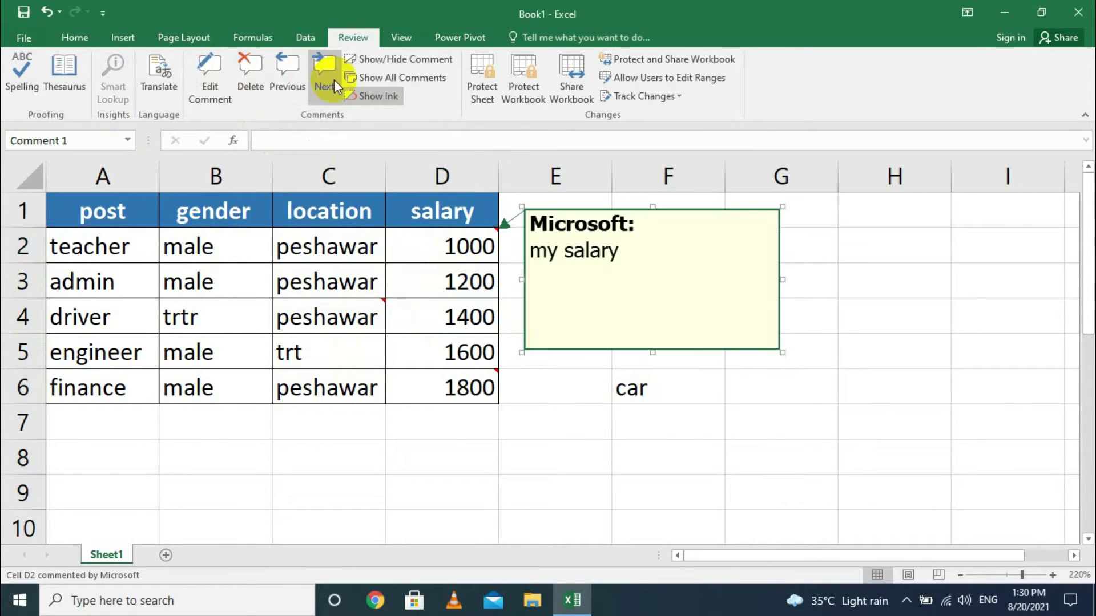
click(321, 69)
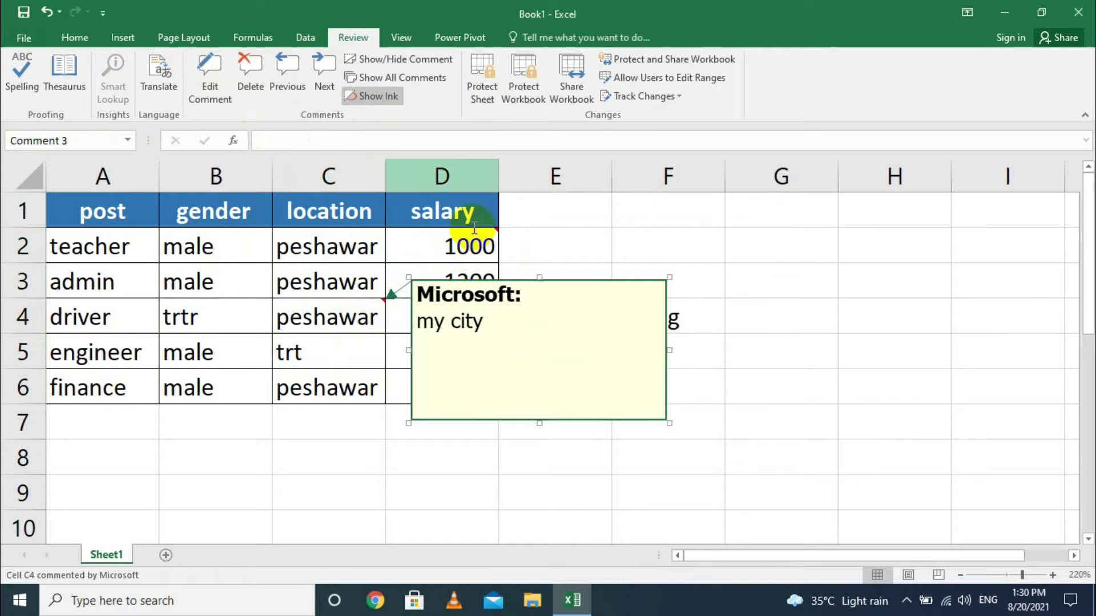
click(288, 85)
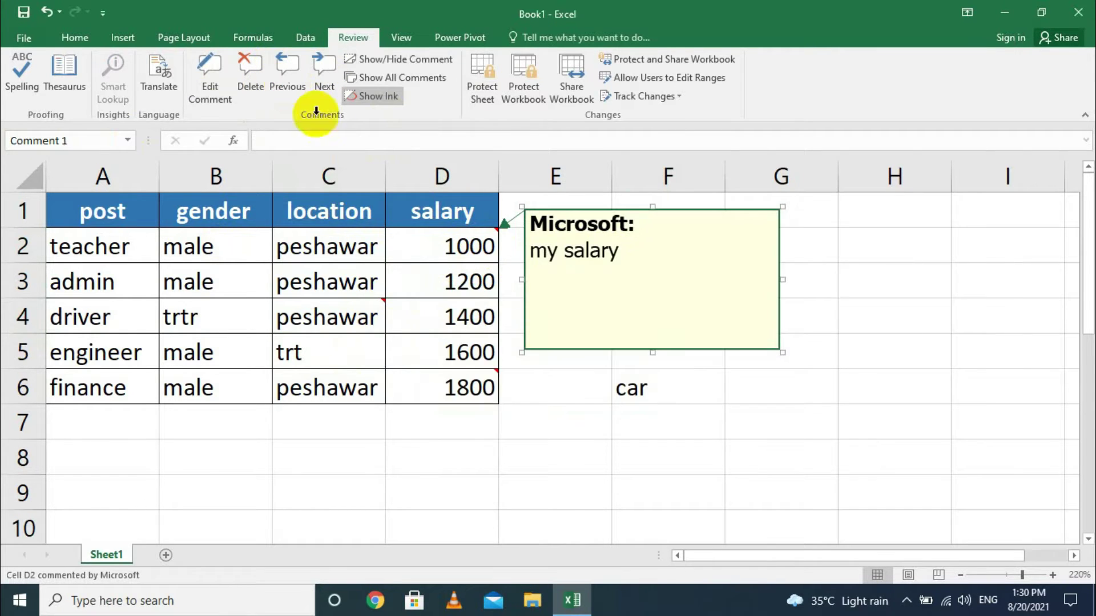
Toggle the D2 comment's visibility, then show and hide all comments.
click(401, 61)
click(402, 60)
click(402, 61)
click(401, 61)
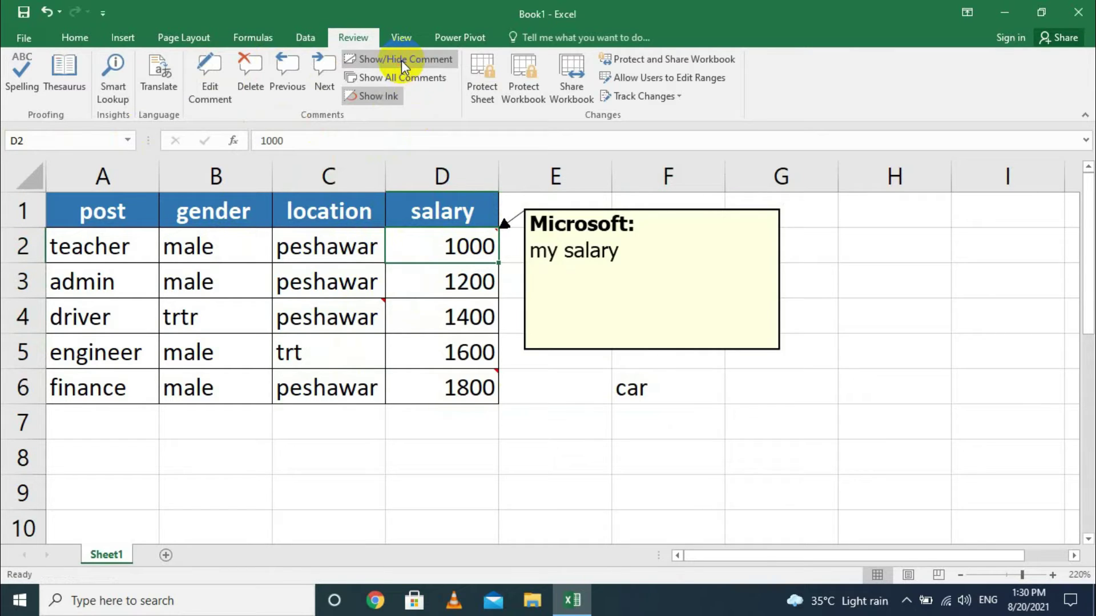
click(402, 61)
click(423, 83)
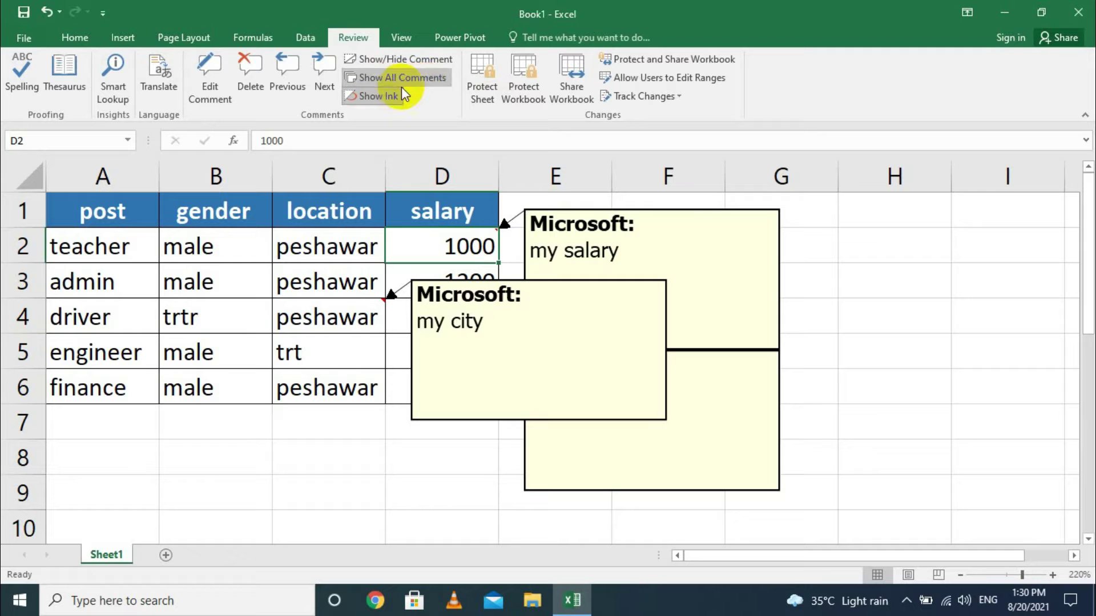
click(407, 85)
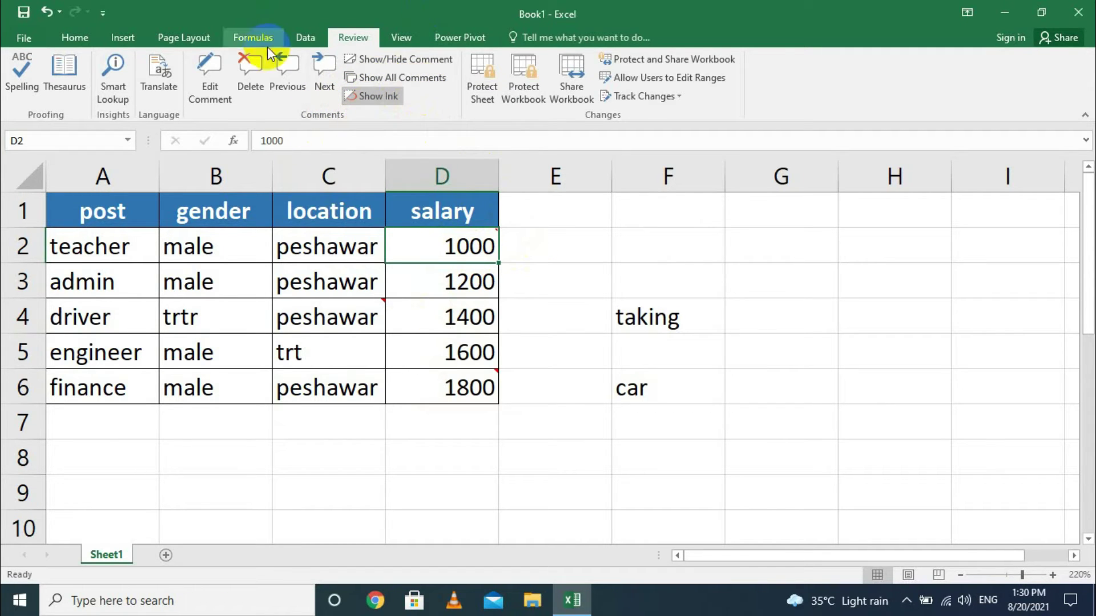
In Customize Ribbon, add the Ink Tools Pens tab from All Tabs to the ribbon.
click(23, 39)
click(43, 431)
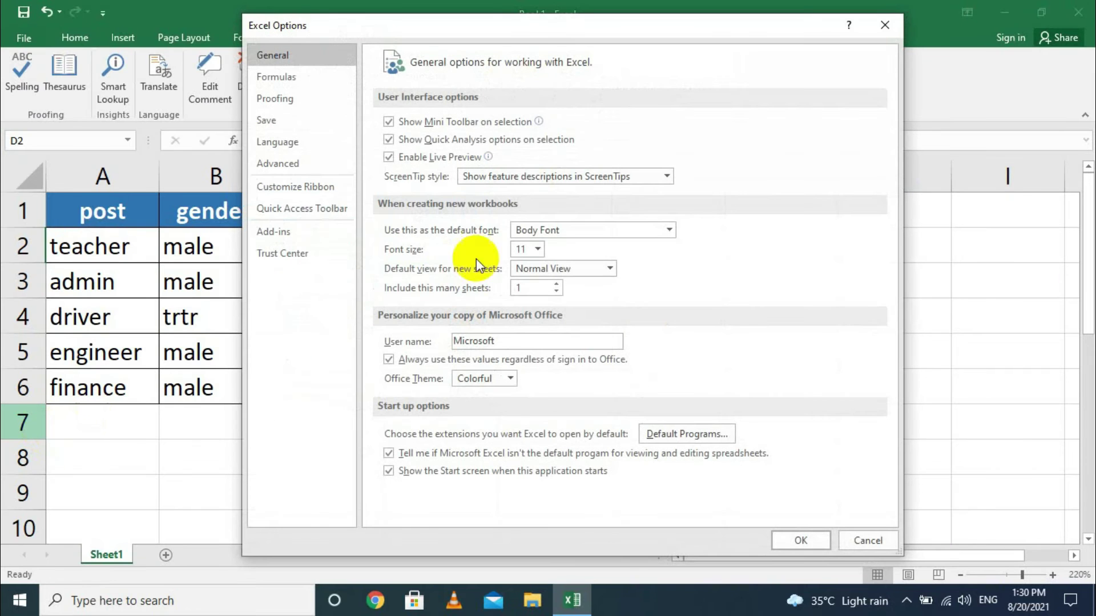
click(297, 186)
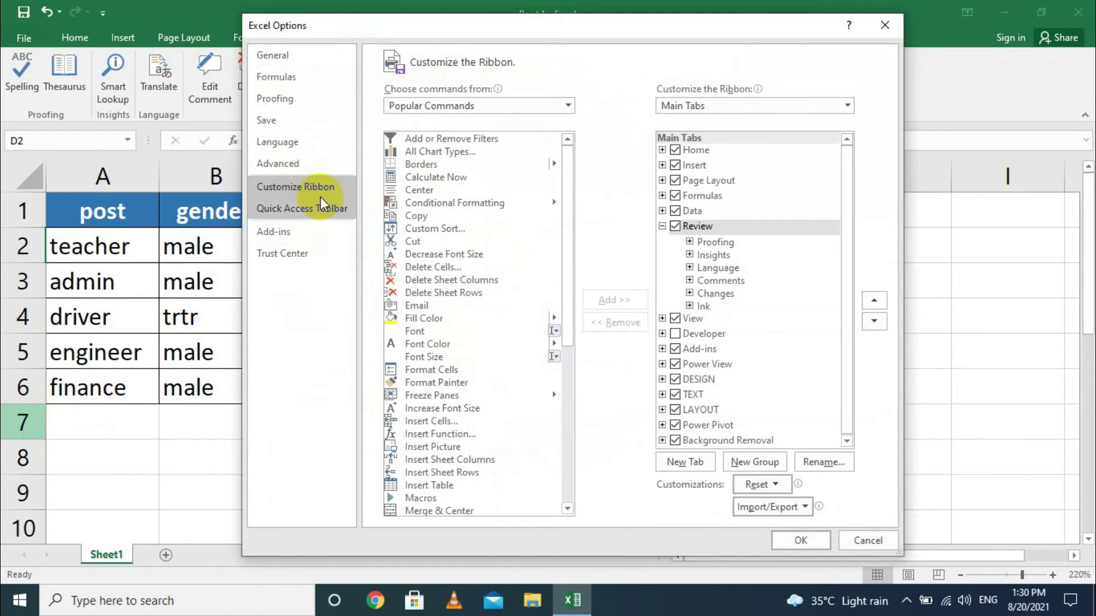
click(415, 112)
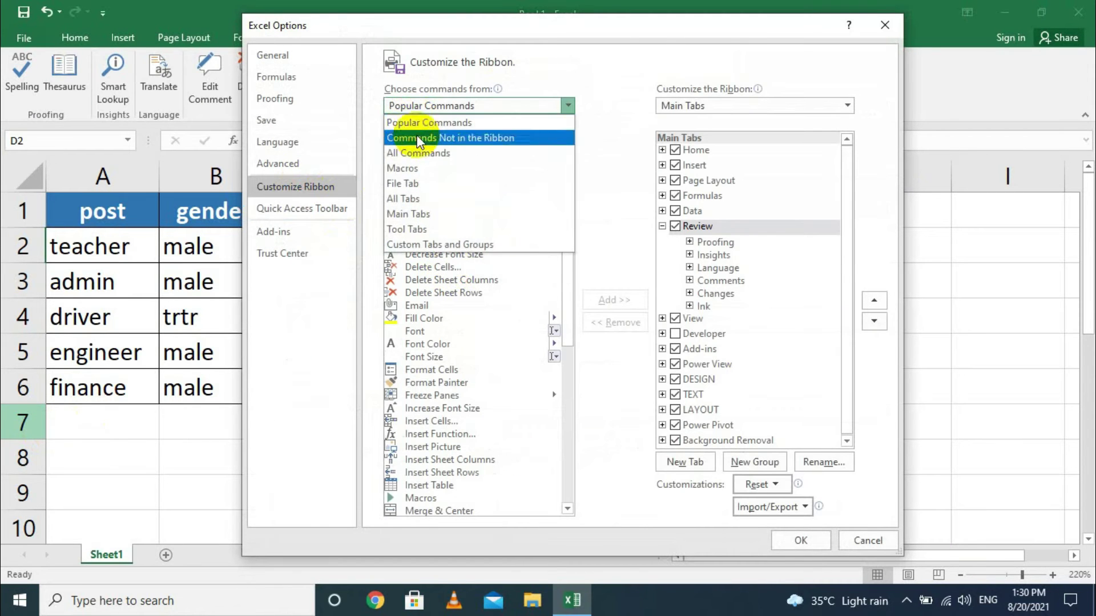
click(434, 196)
scroll(484, 344, down, 3)
scroll(484, 344, down, 3)
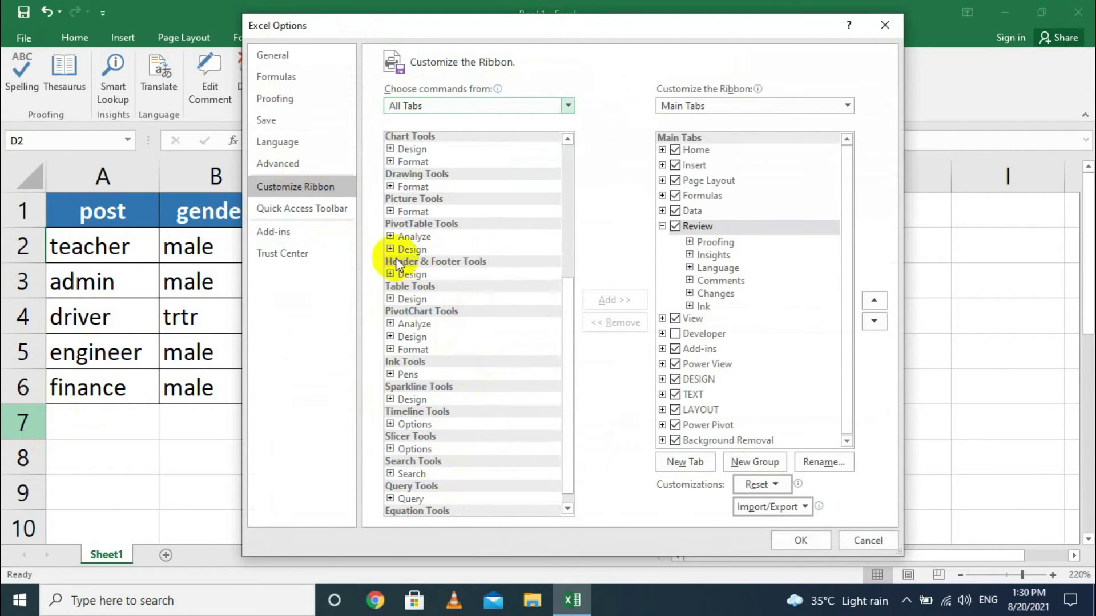
click(398, 374)
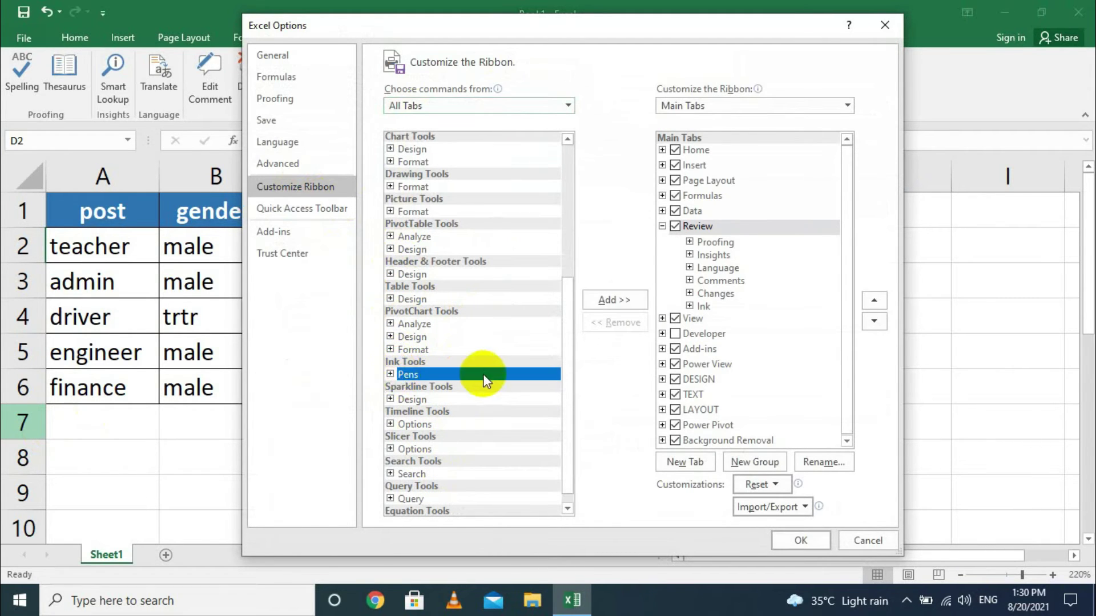
click(390, 373)
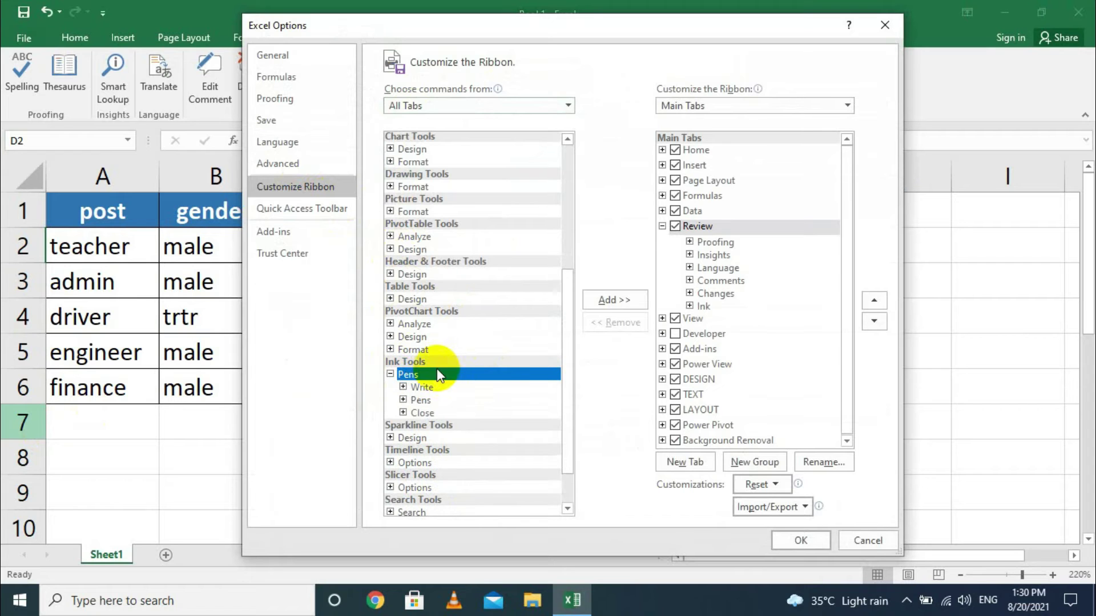
click(608, 301)
click(813, 545)
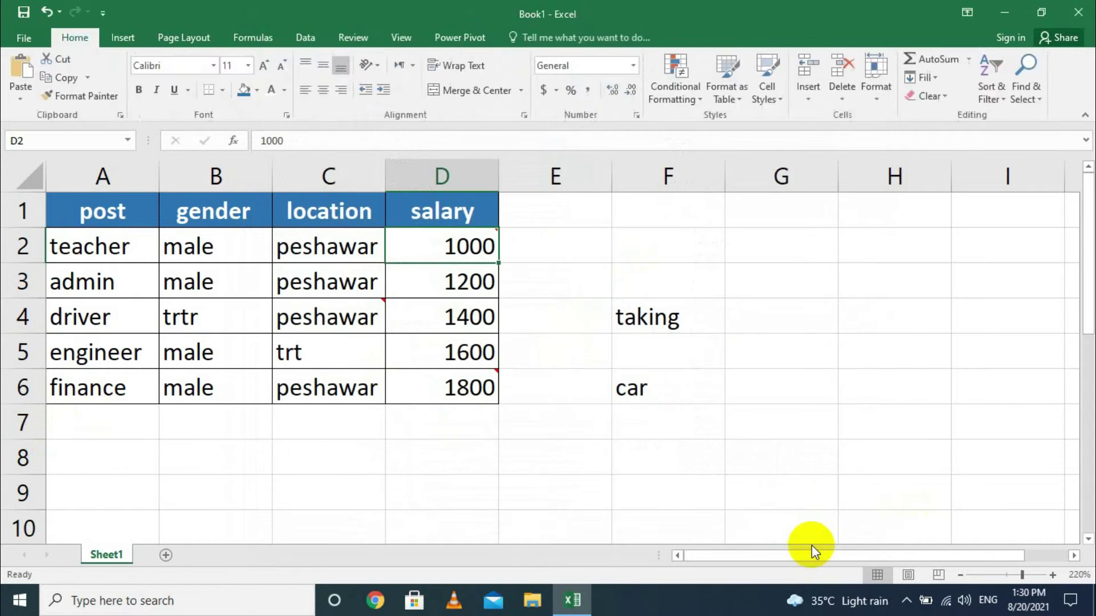
With a 2¼ pt pen, circle the 1000 salary in D2 and strike through 1600 in D5.
click(401, 37)
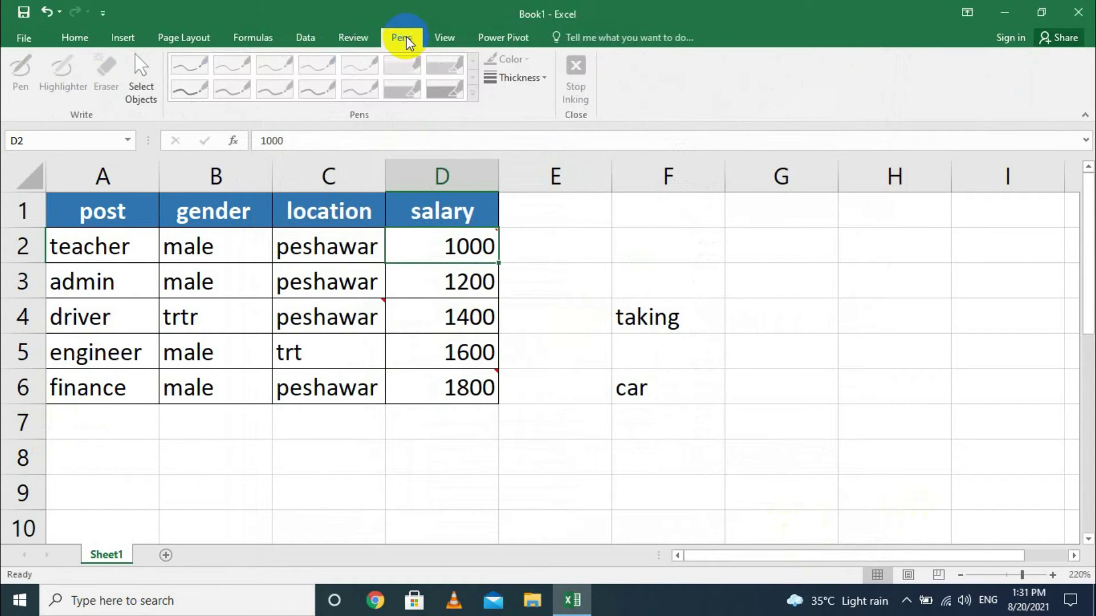
click(512, 78)
click(558, 185)
mouse_move(454, 233)
mouse_down()
mouse_move(420, 231)
mouse_move(482, 274)
mouse_move(496, 239)
mouse_up()
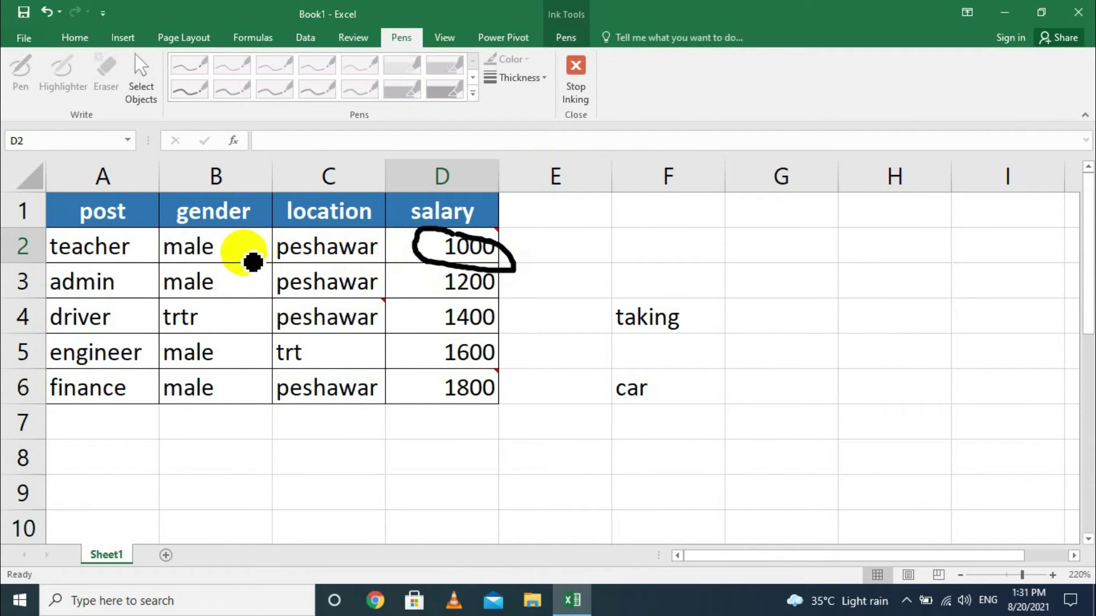
drag(426, 352, 521, 352)
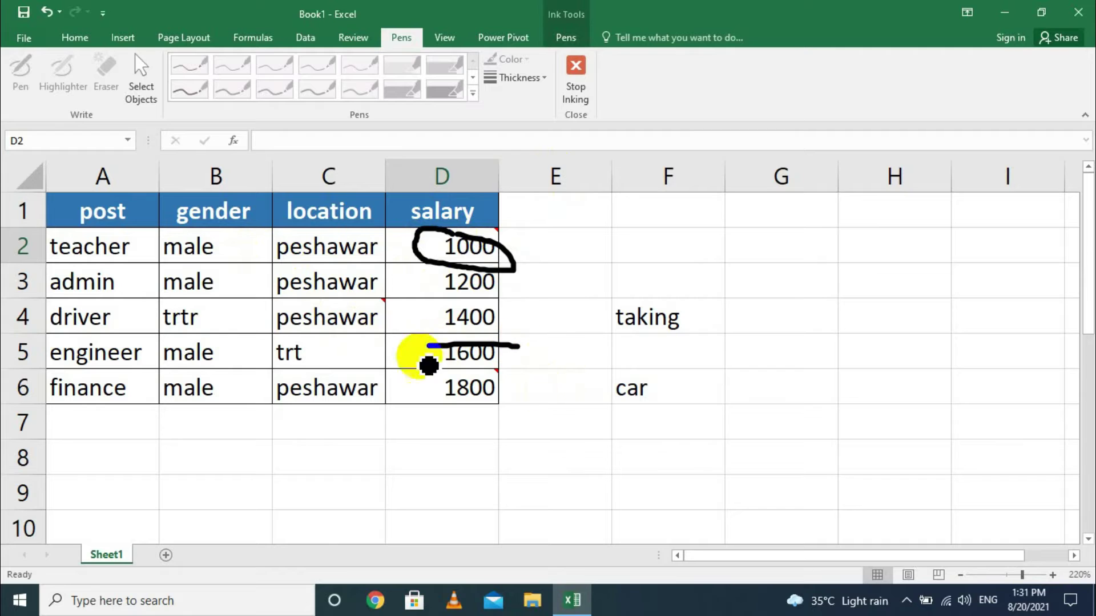
click(577, 68)
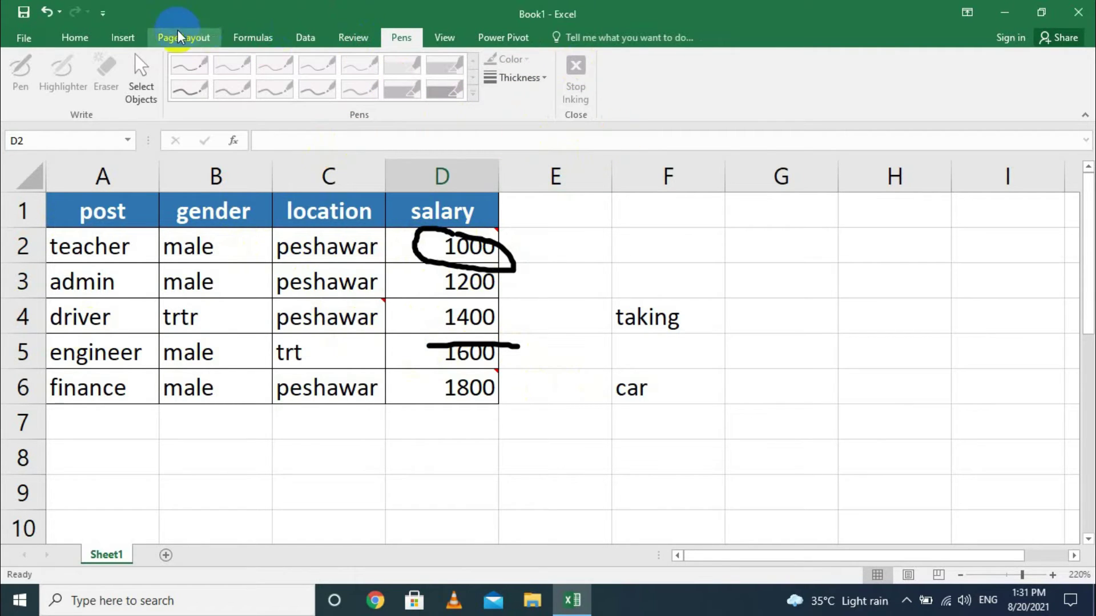
Toggle Show Ink on the Review tab, leaving the ink marks hidden.
click(357, 38)
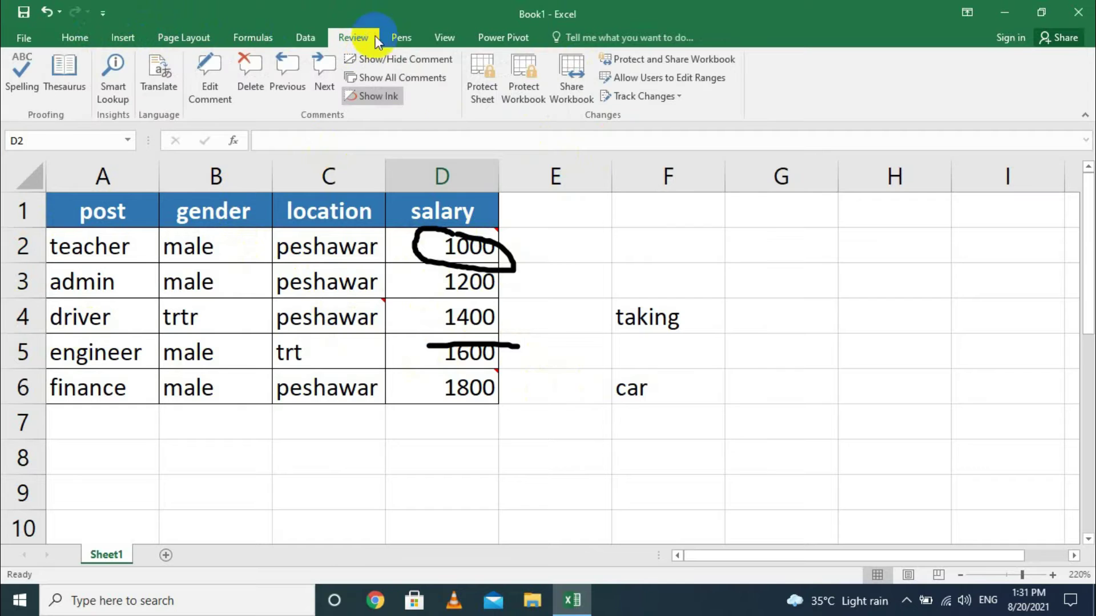
click(378, 95)
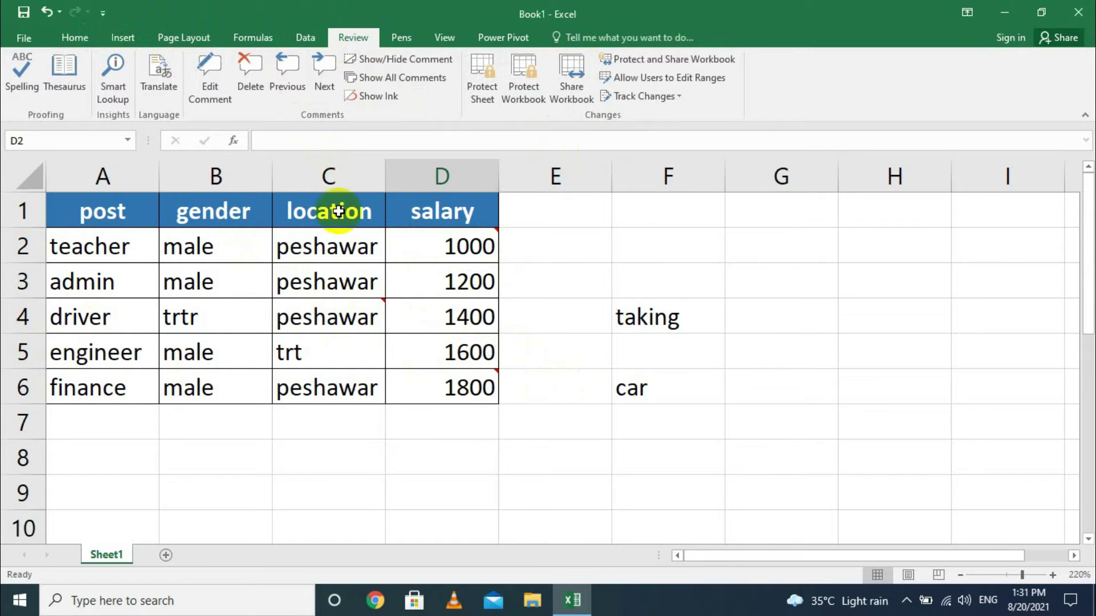
click(383, 99)
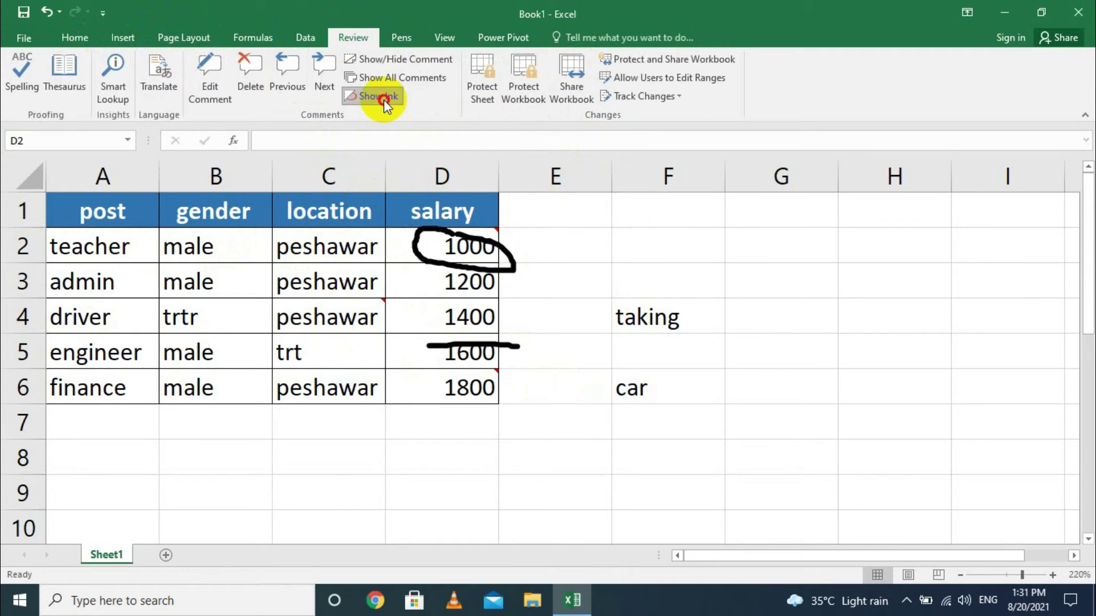
click(383, 100)
click(384, 100)
click(384, 99)
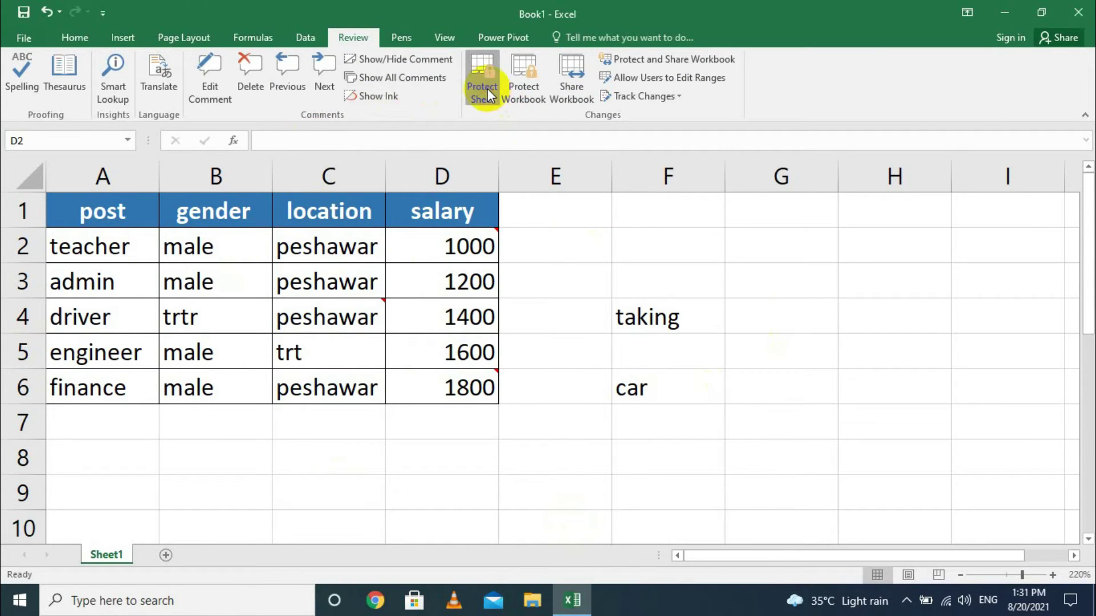
Protect the sheet with a password, entering it twice.
click(487, 88)
text(123)
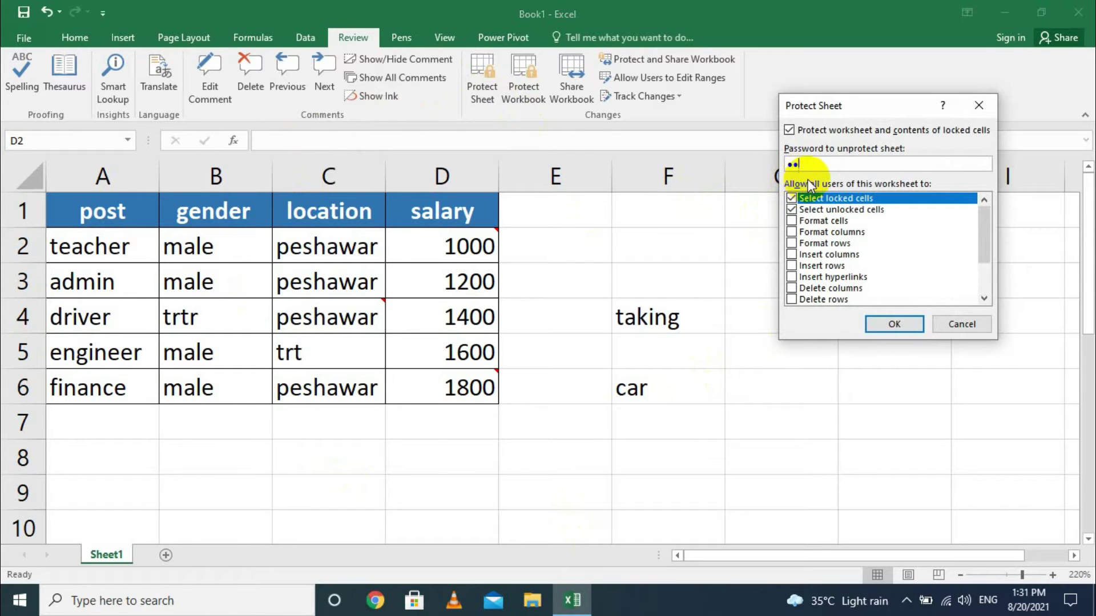
click(879, 324)
text(123)
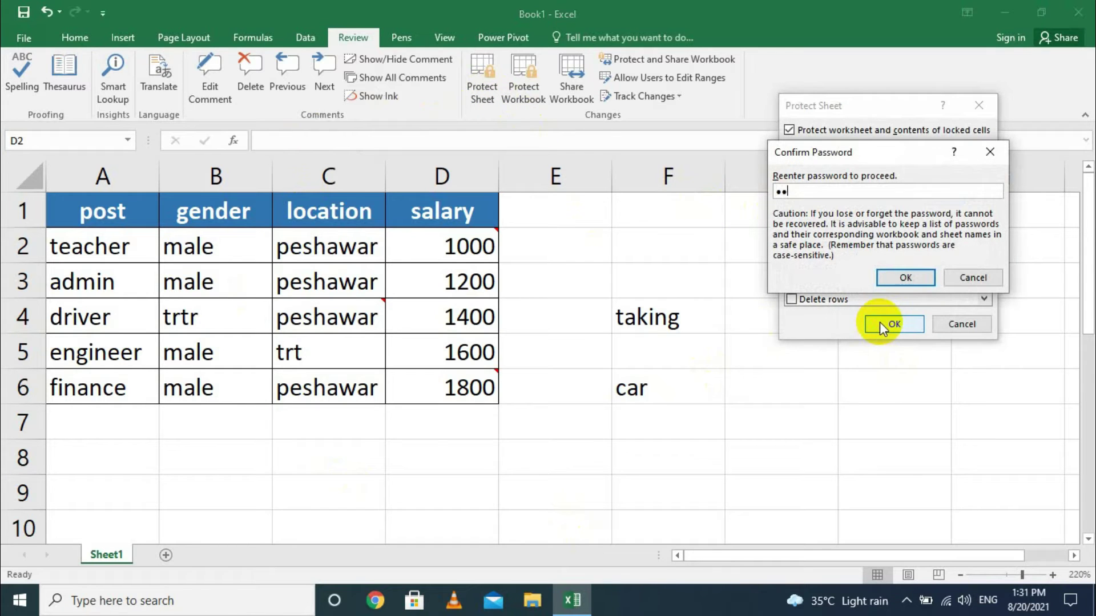
click(898, 278)
Confirm cells H4 and D5 can't be edited and check the Sheet1 tab options.
click(852, 309)
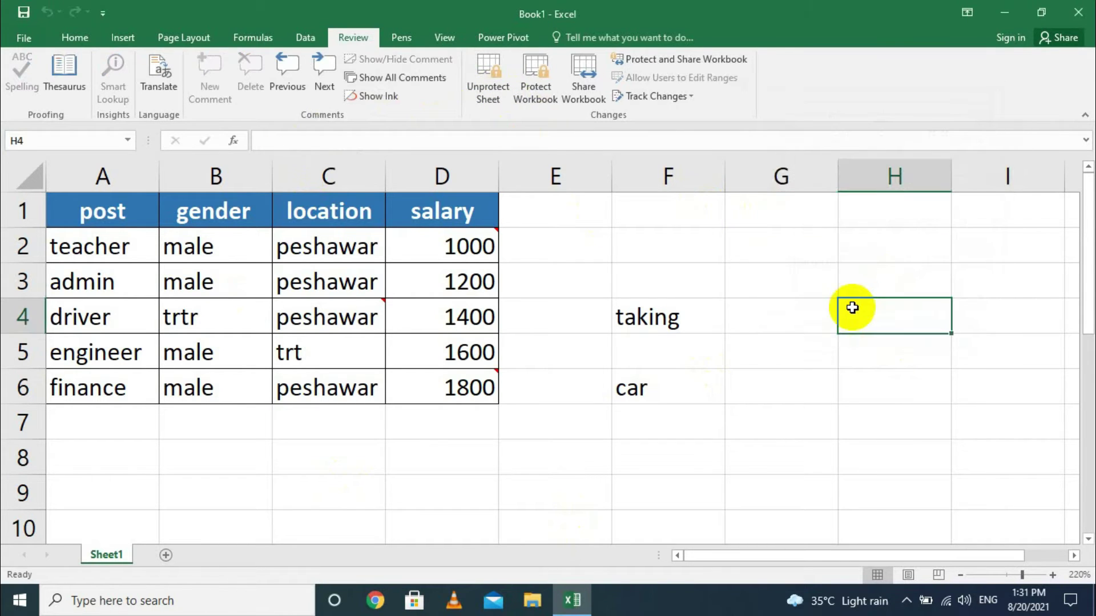
double_click(852, 312)
key(Return)
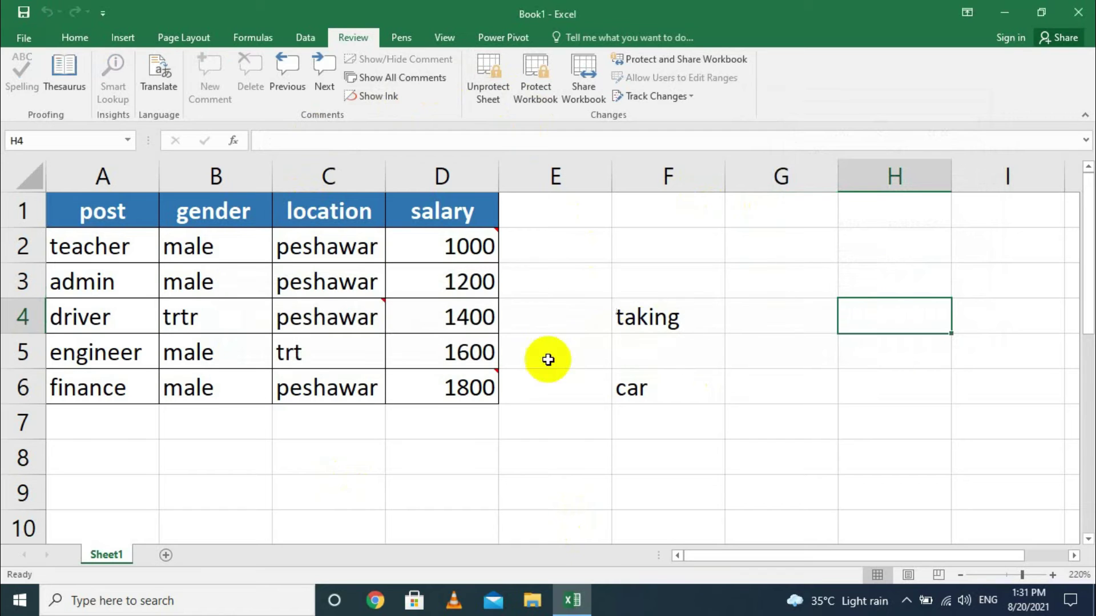
click(477, 352)
double_click(492, 354)
click(543, 346)
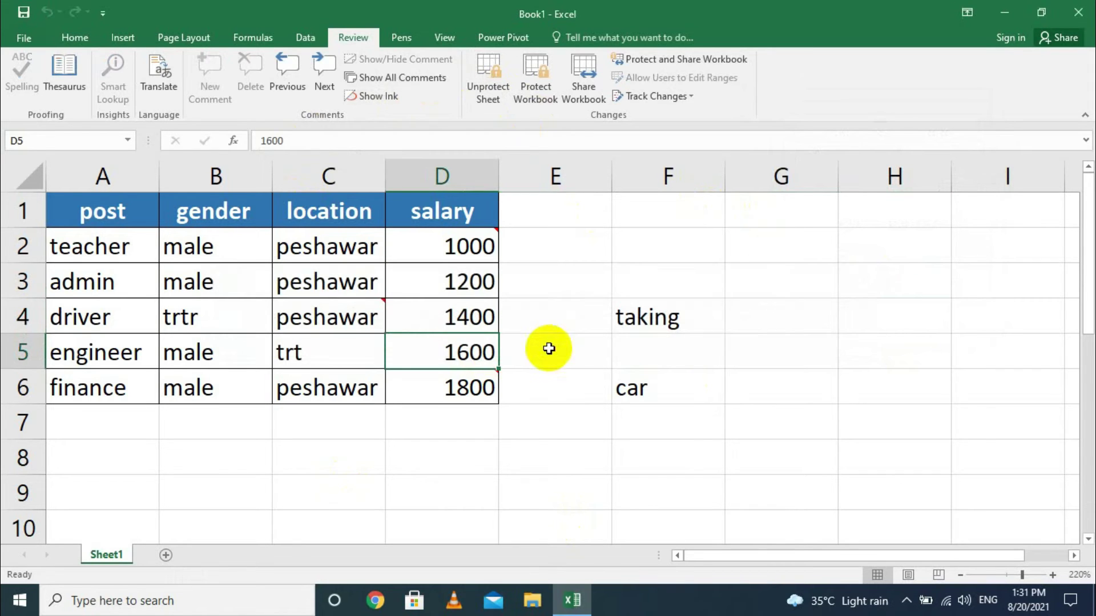
right_click(109, 554)
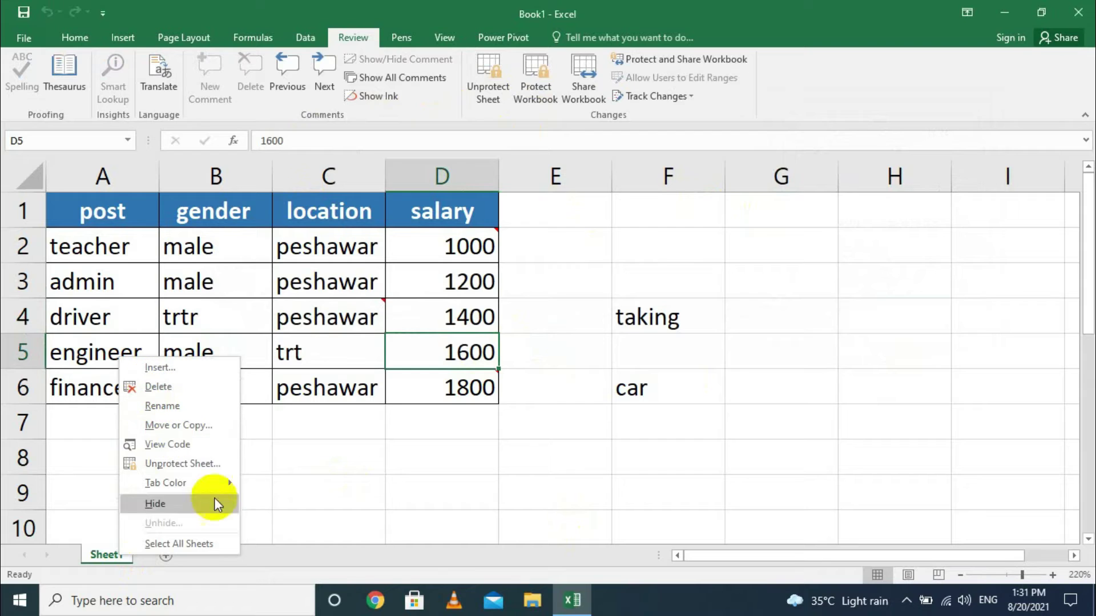
click(272, 516)
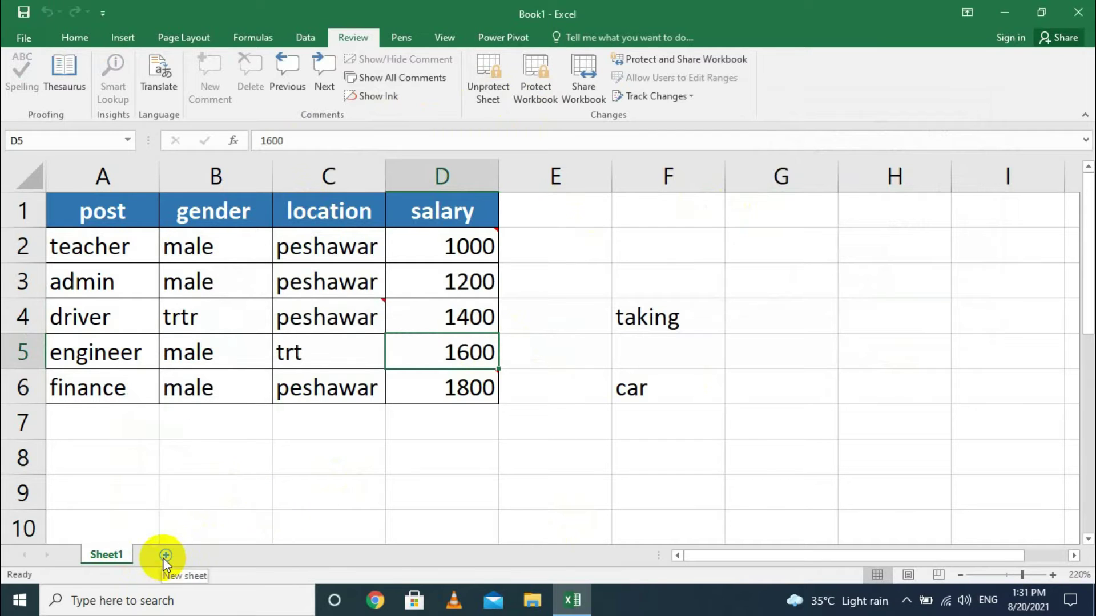
Unprotect the sheet with its password and bring up workbook structure protection.
click(484, 65)
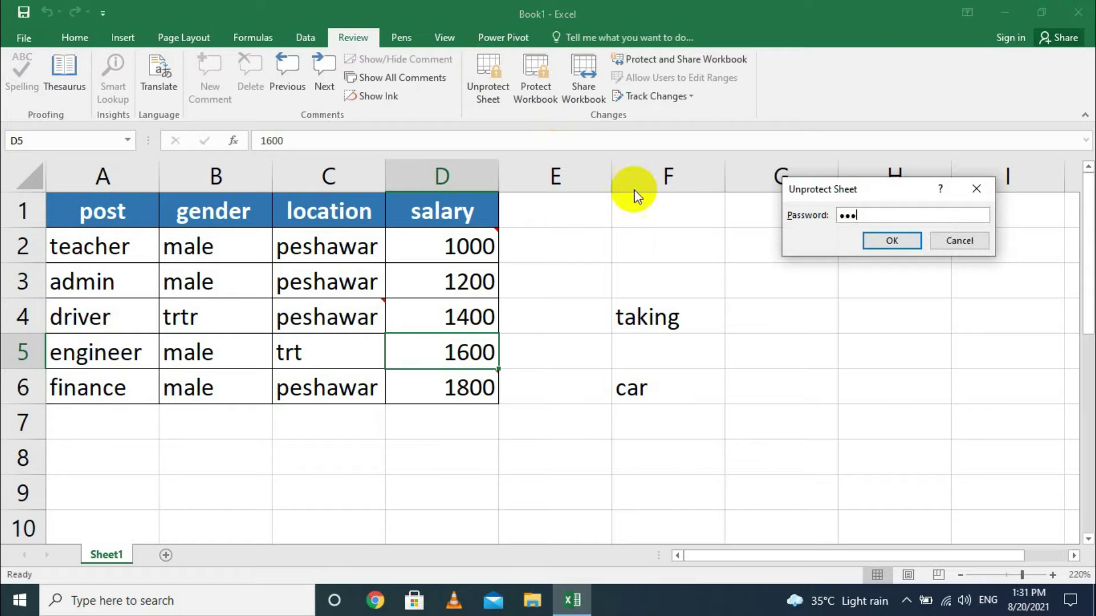
click(869, 245)
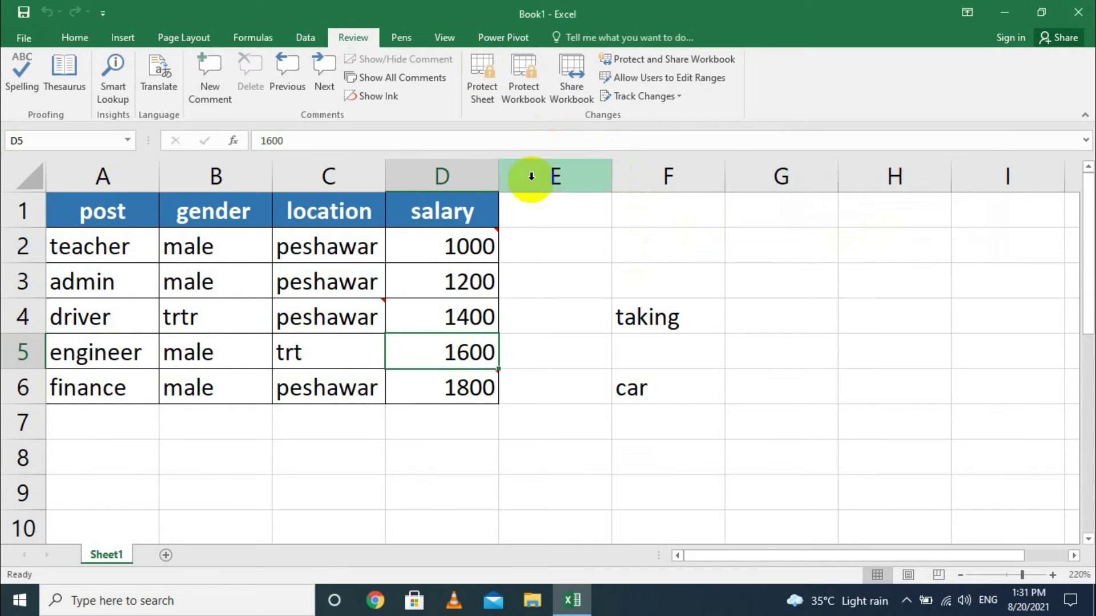
click(531, 86)
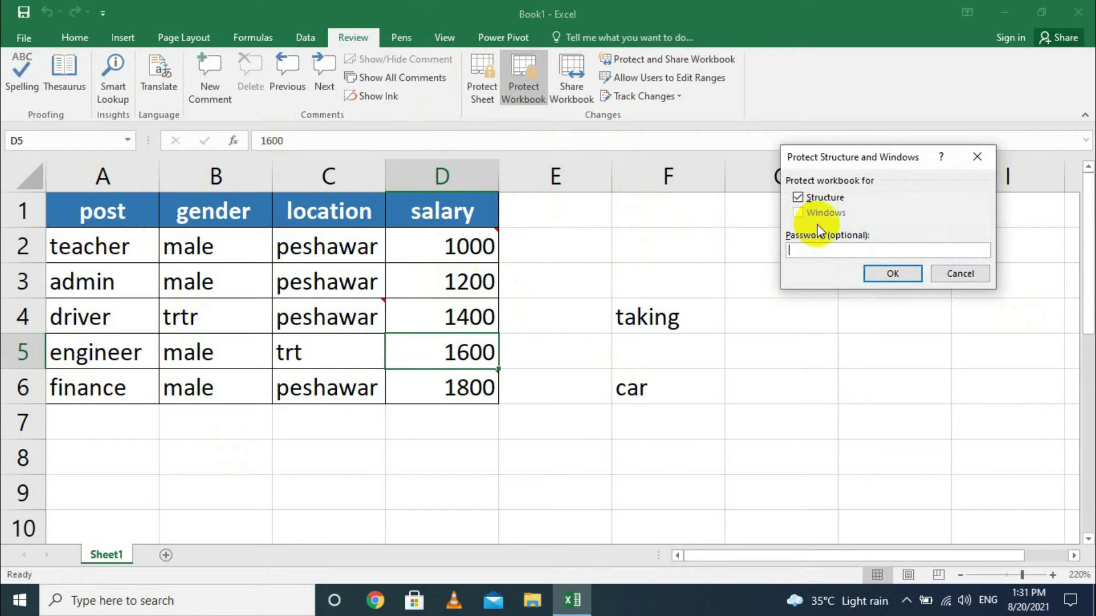
Protect the workbook structure with a password and confirm Sheet1's tab operations are blocked.
click(904, 280)
text(1)
click(906, 273)
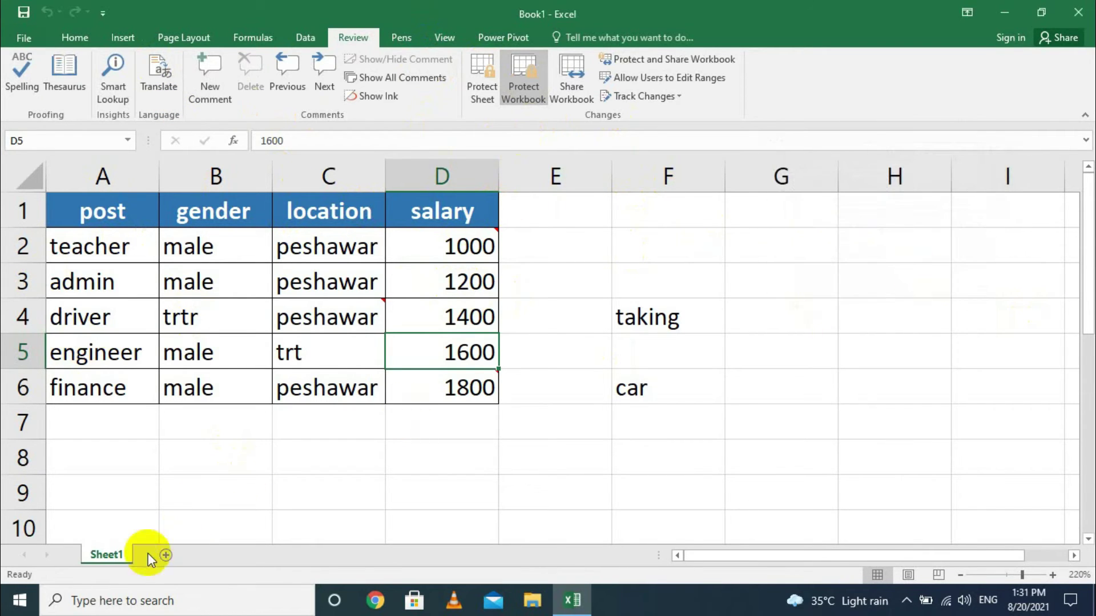
click(118, 541)
right_click(119, 553)
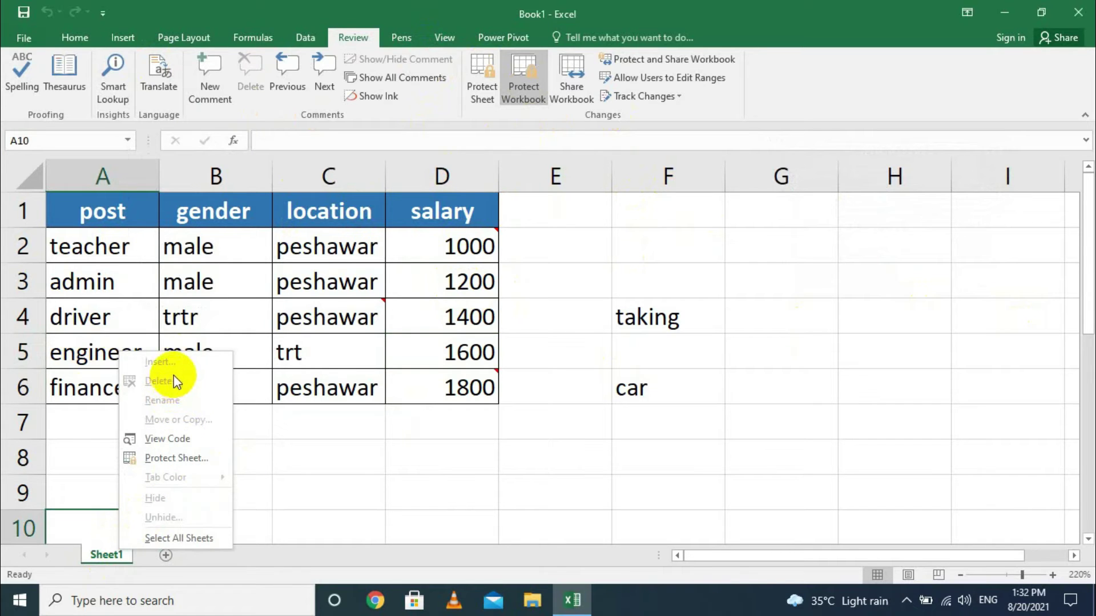
click(171, 559)
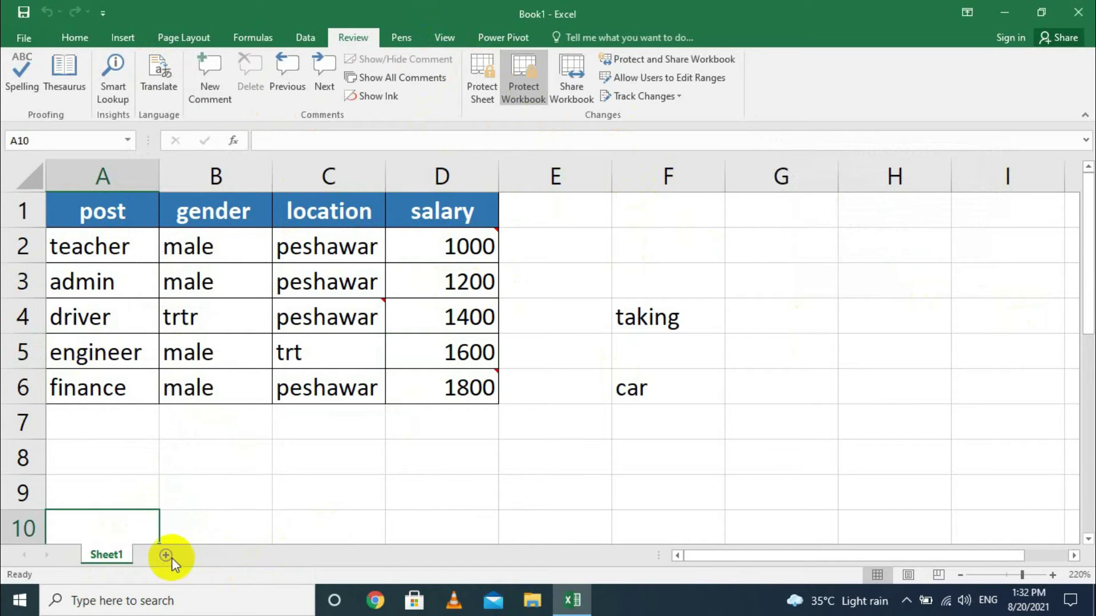
Unprotect the workbook with its password, then discard multi-user editing in Share Workbook.
click(539, 51)
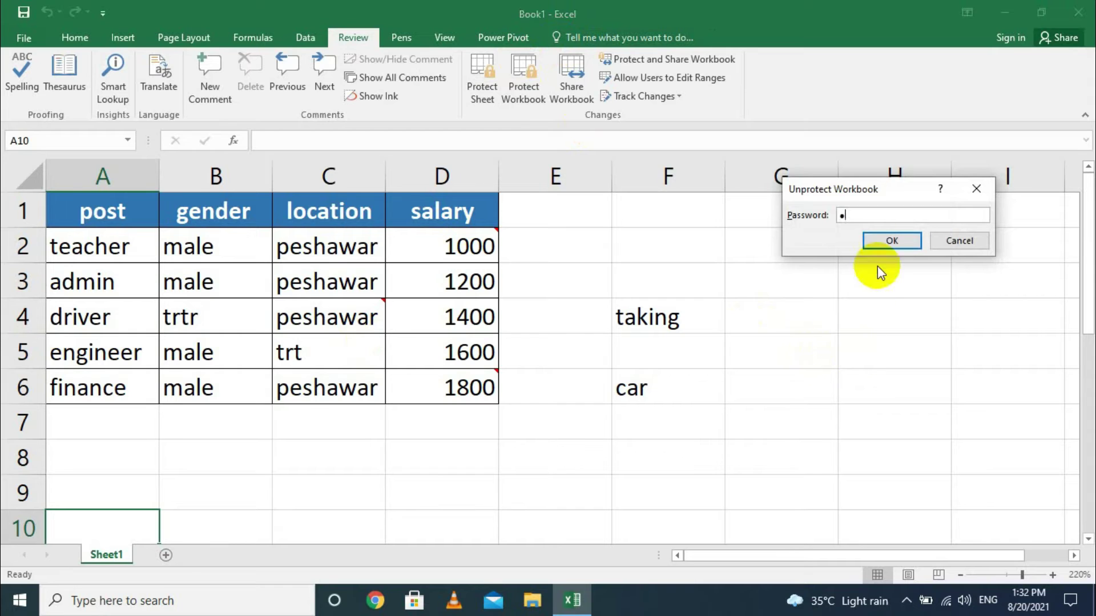
click(886, 242)
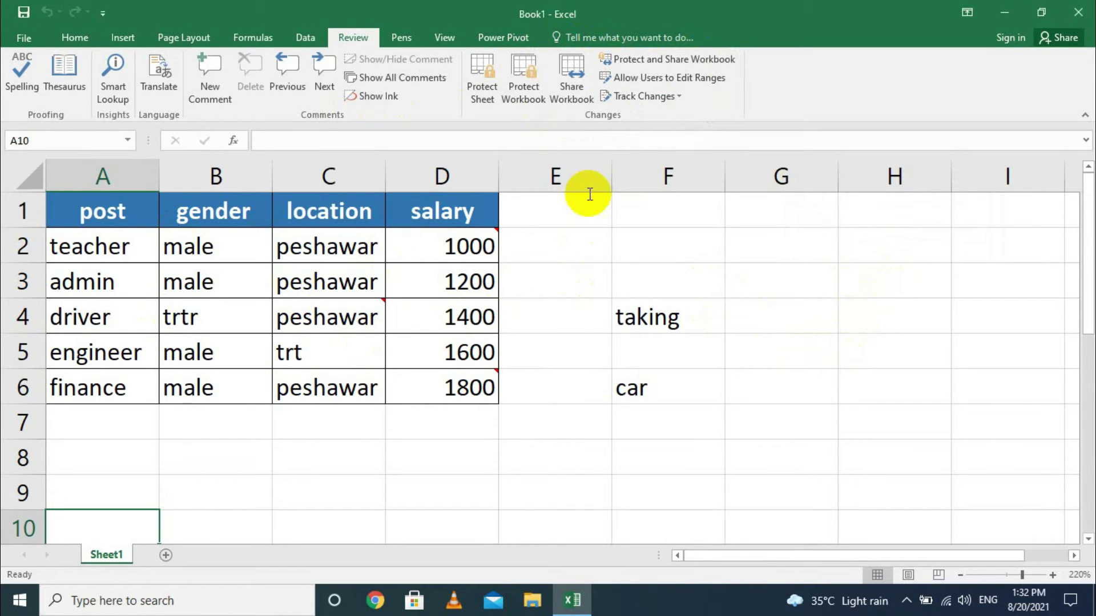
click(573, 67)
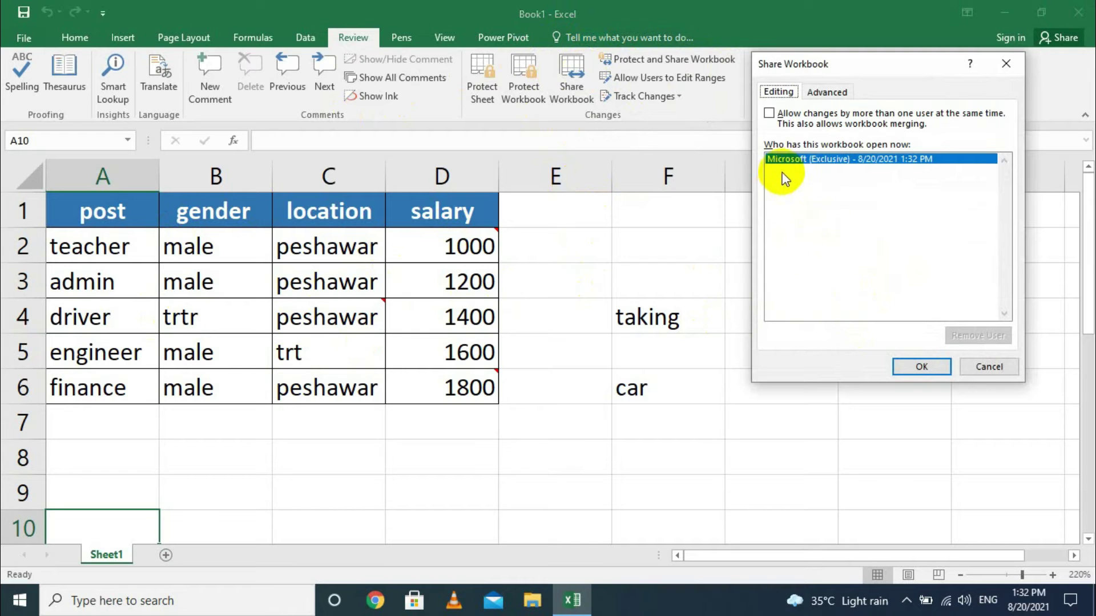
click(788, 117)
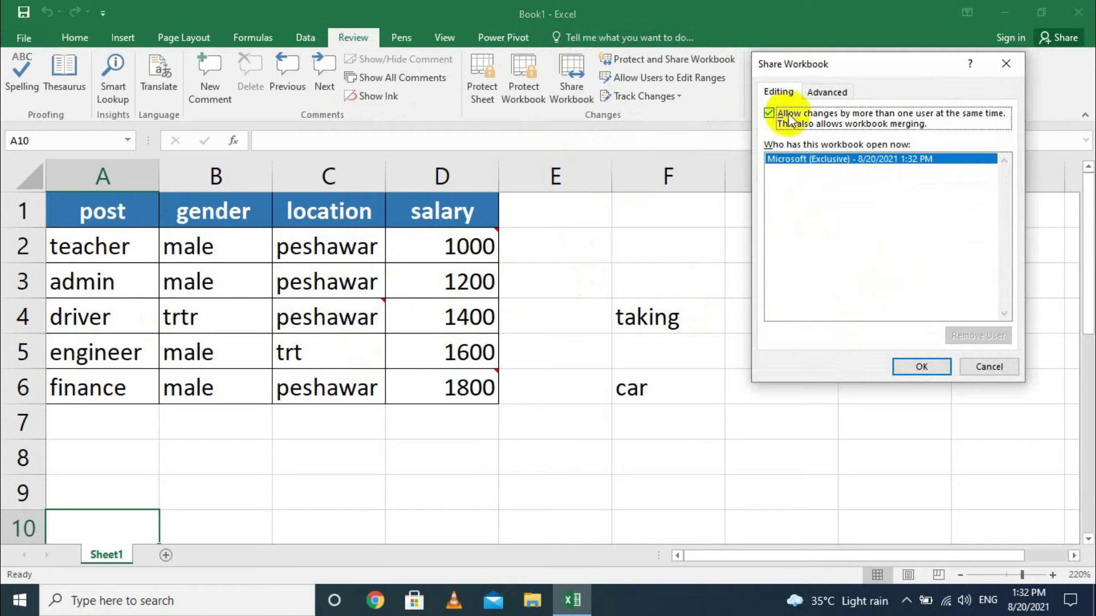
click(1005, 369)
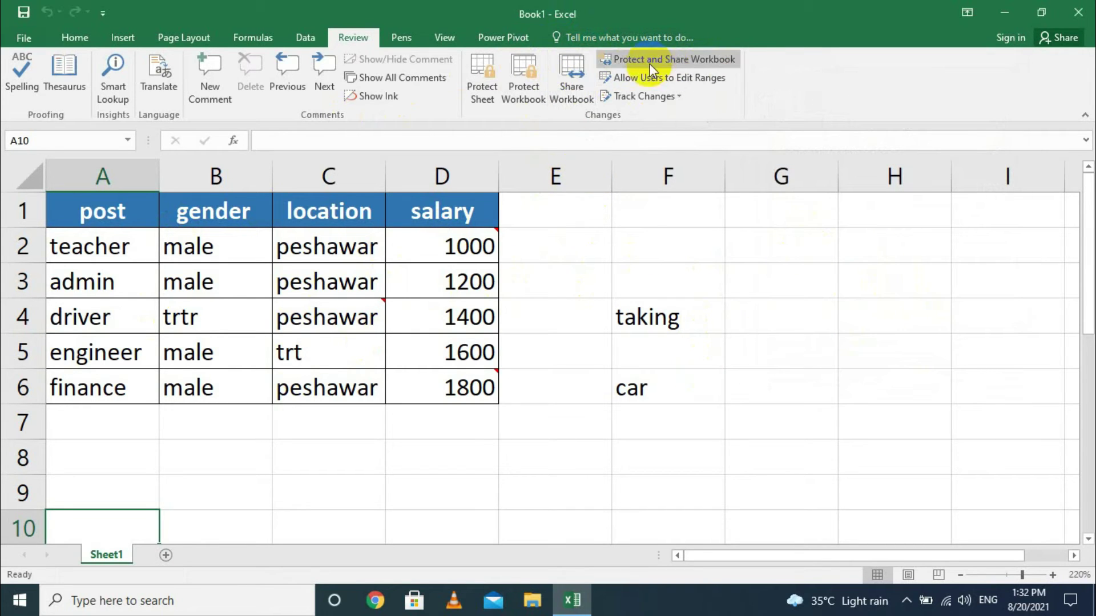
click(676, 60)
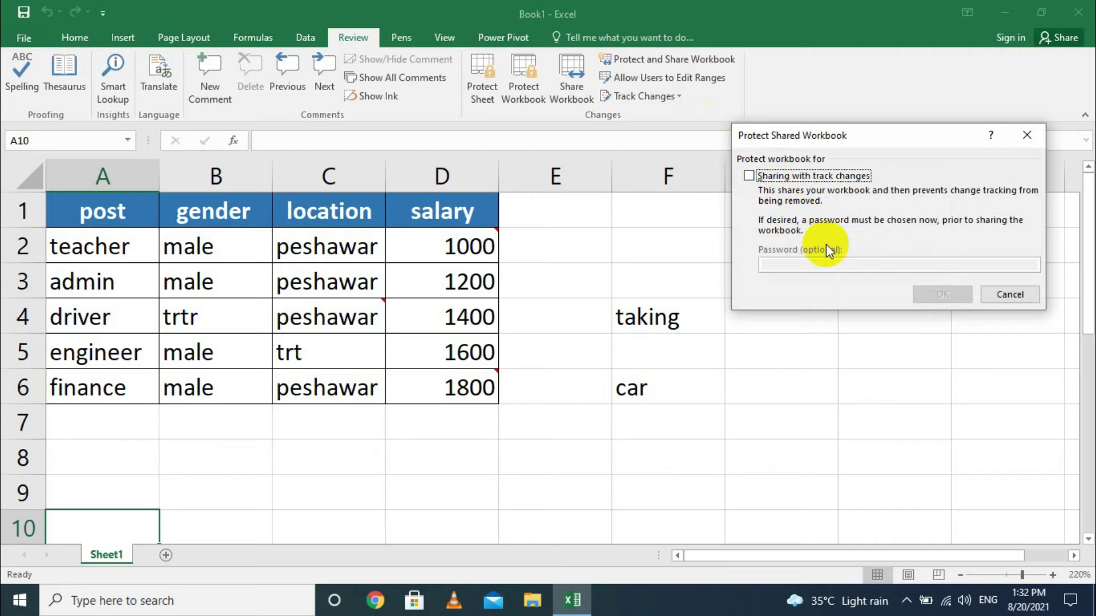
click(761, 181)
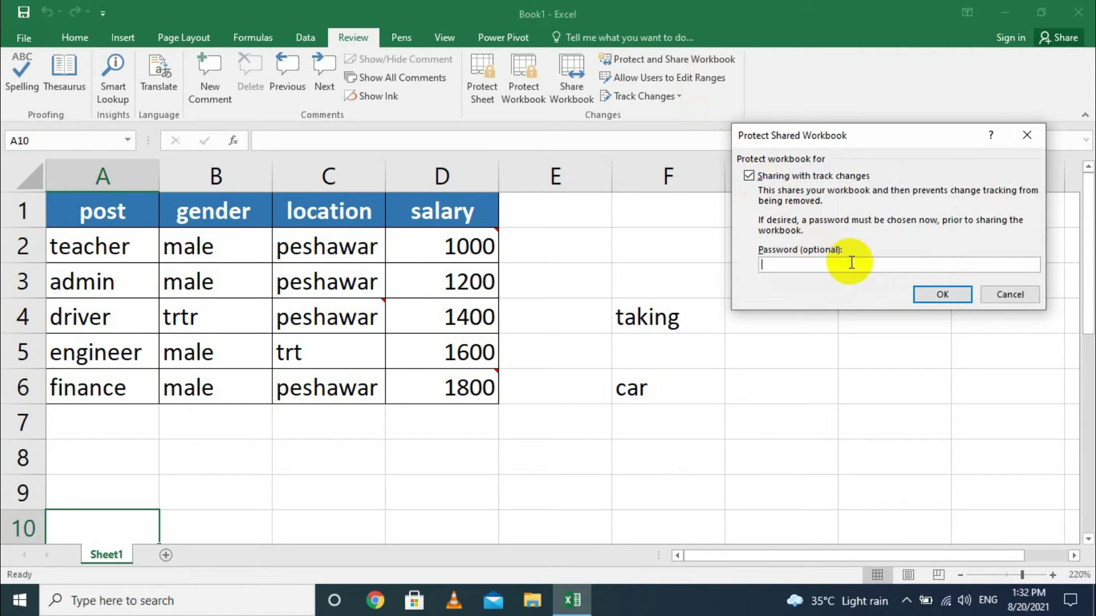
click(1009, 295)
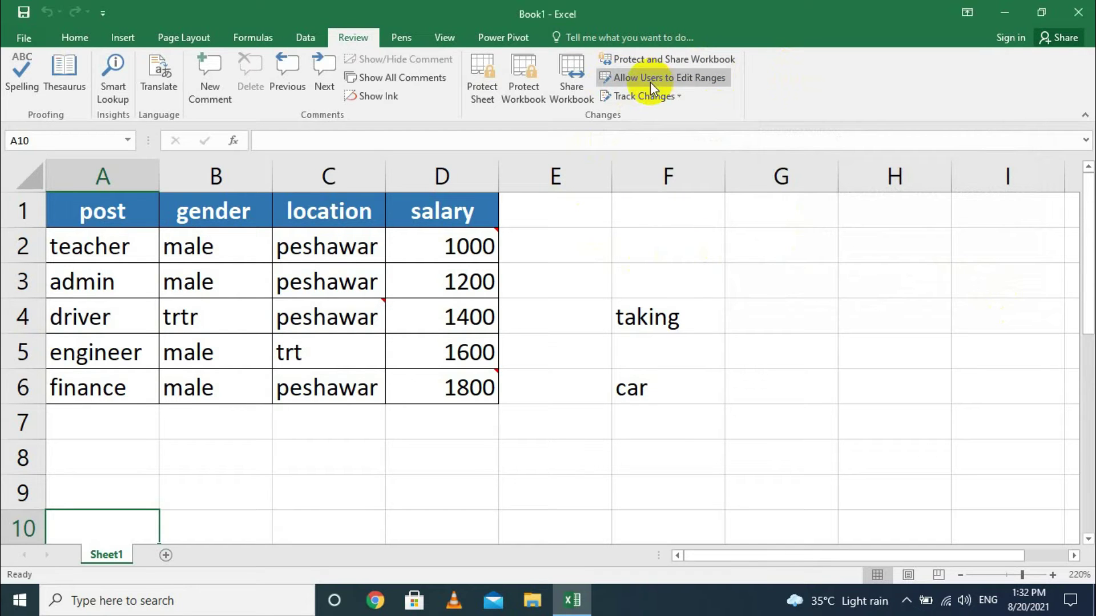
drag(106, 209, 445, 384)
drag(570, 208, 847, 457)
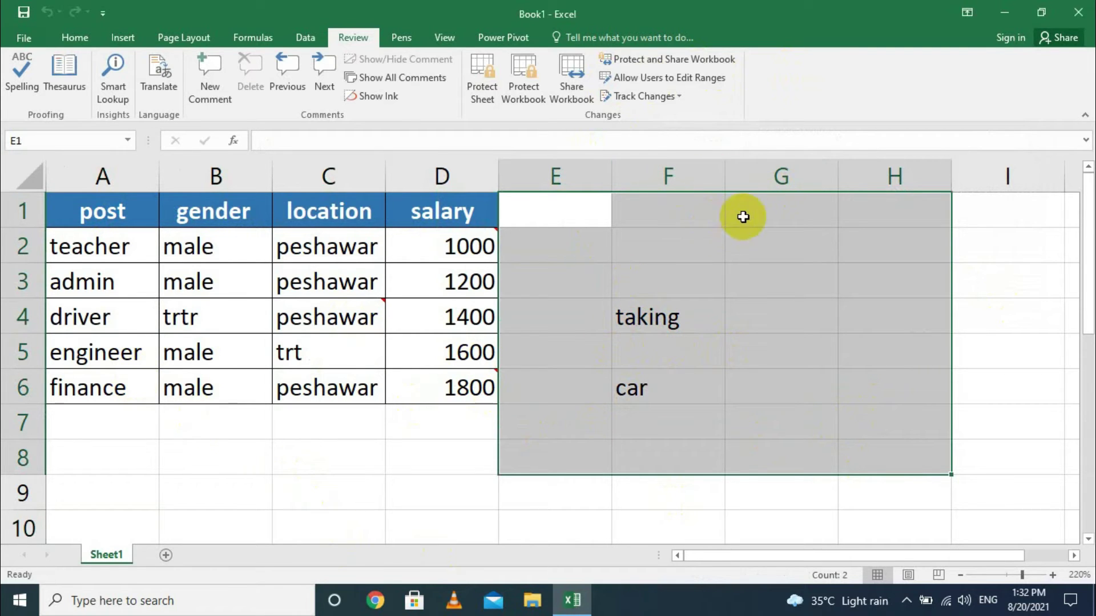
Select the employee table A1:D6 and add it as edit range Range1, protected by a confirmed password.
click(1013, 352)
drag(78, 213, 420, 381)
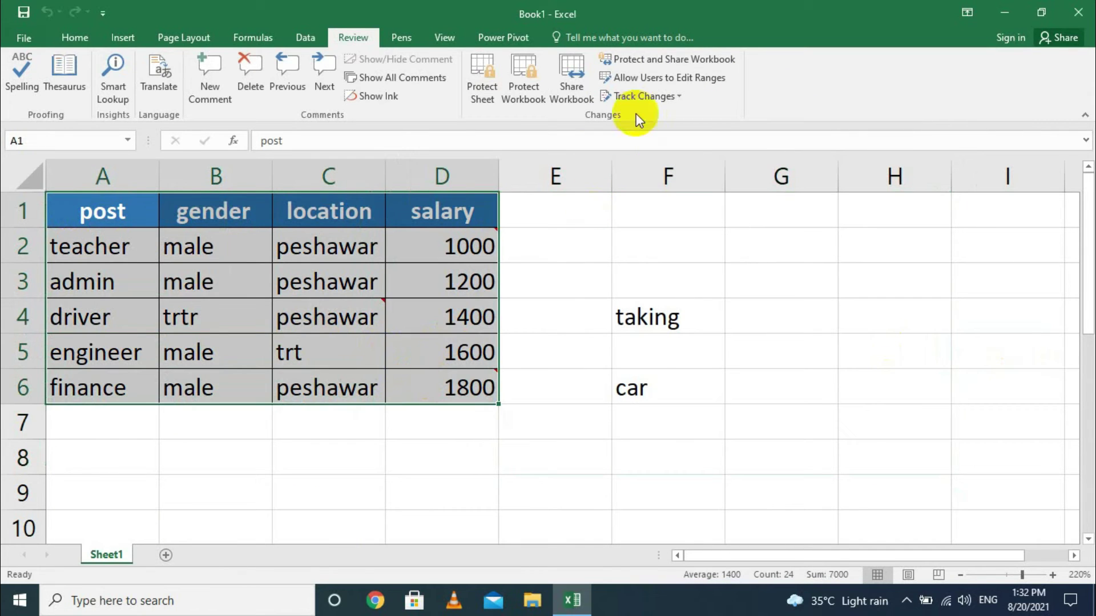
click(637, 78)
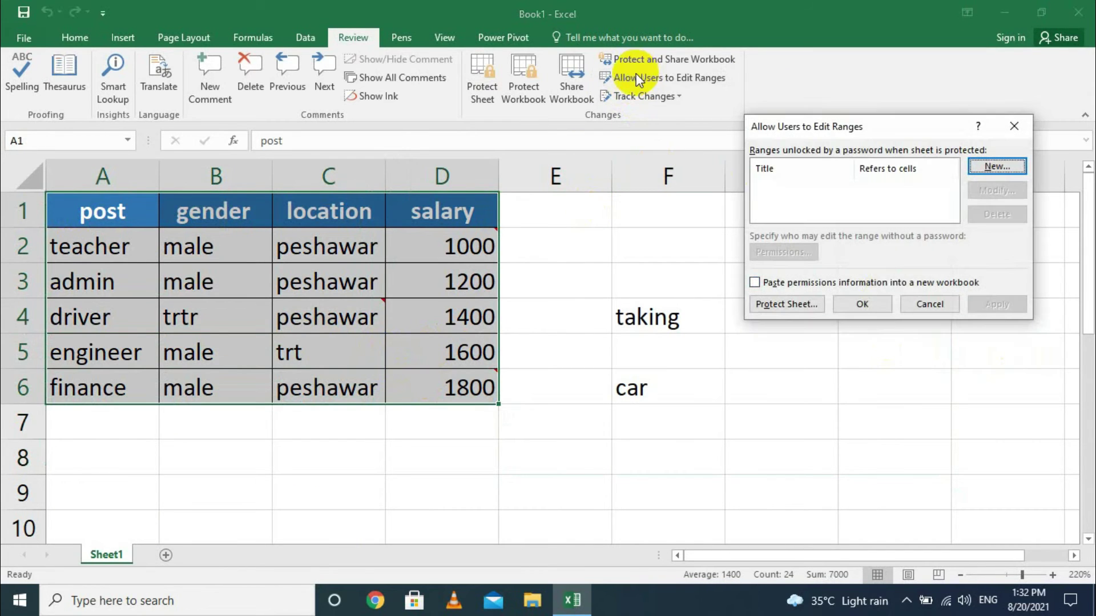
click(994, 168)
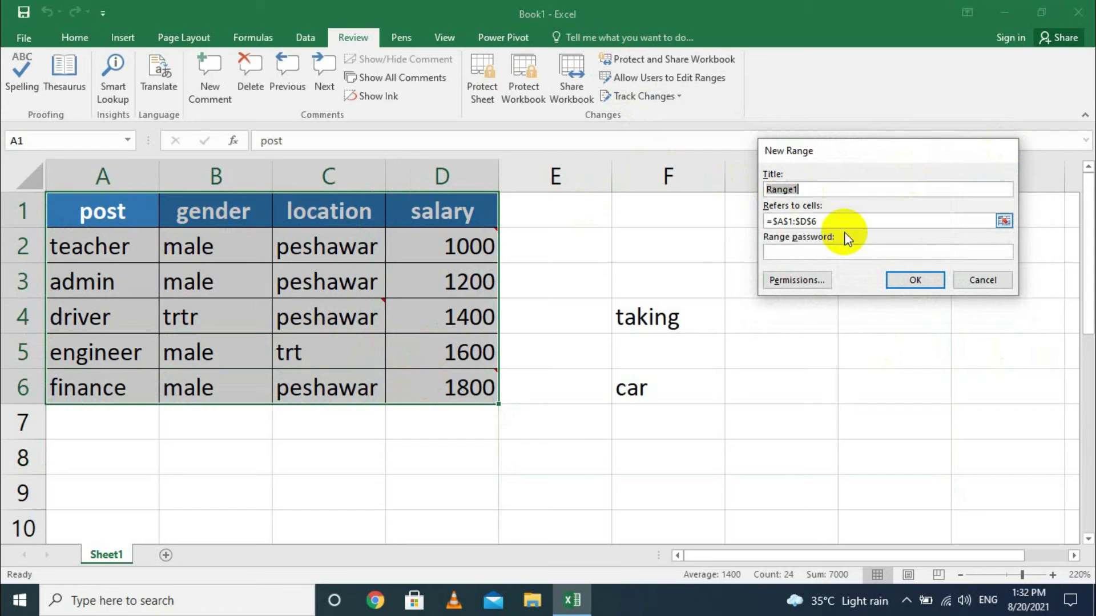
key(Tab)
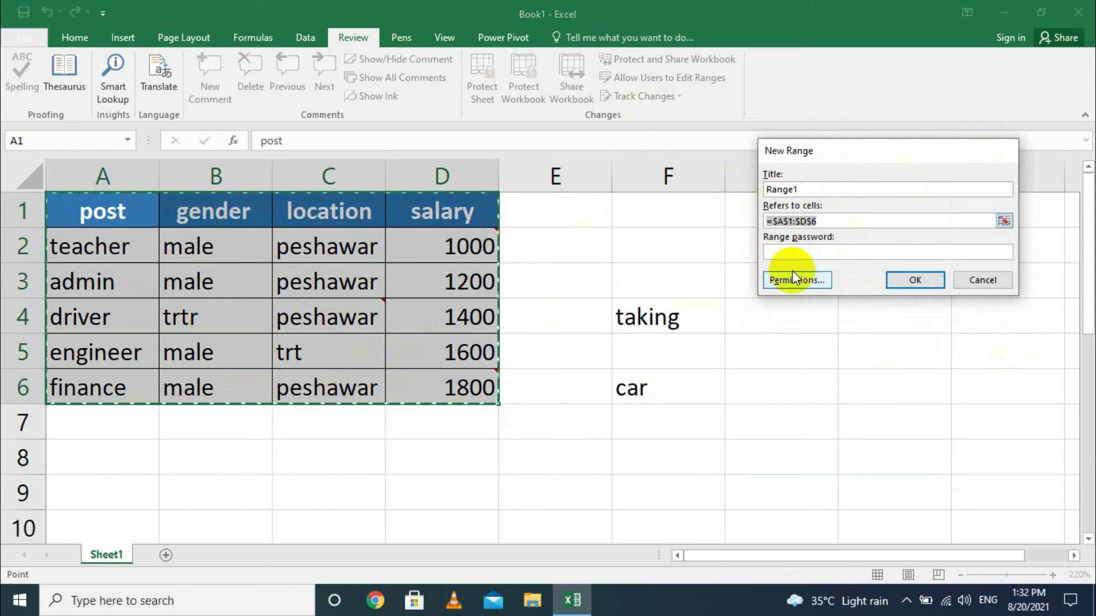
click(805, 252)
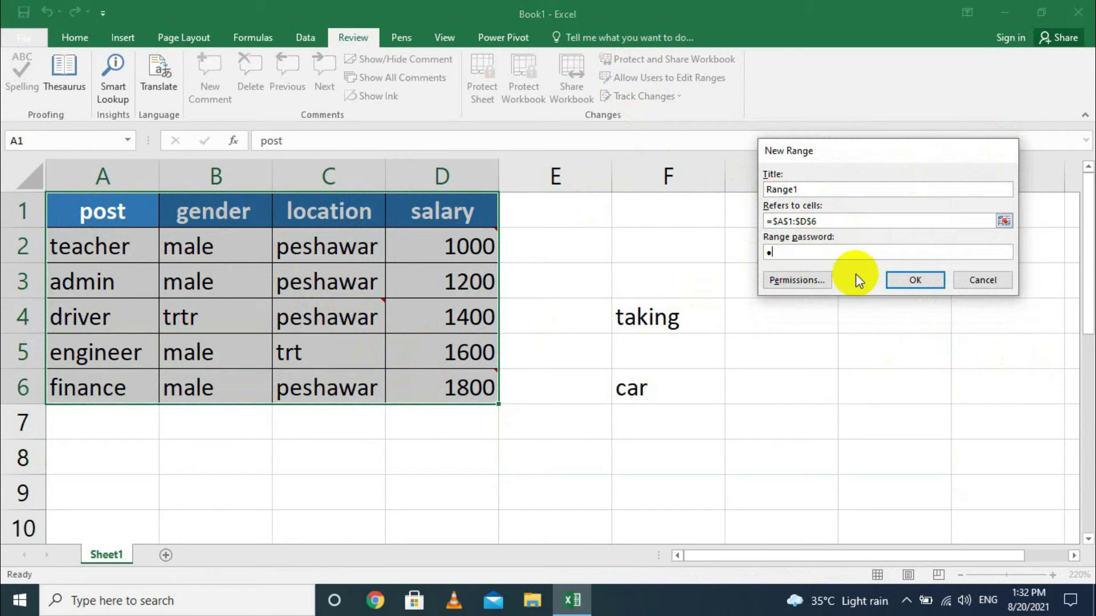
click(899, 279)
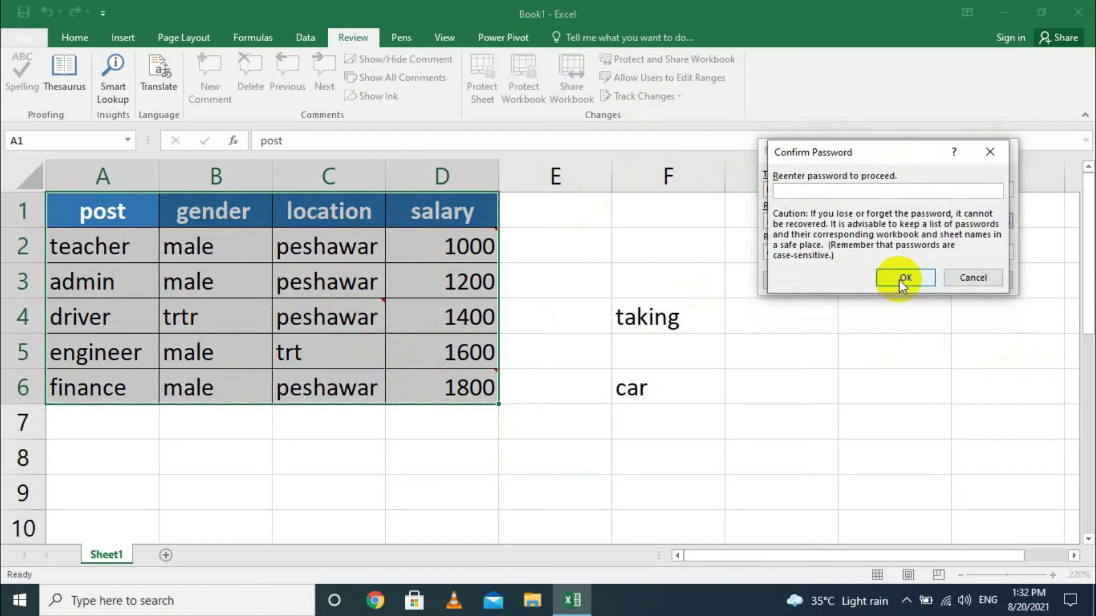
text(1)
click(899, 279)
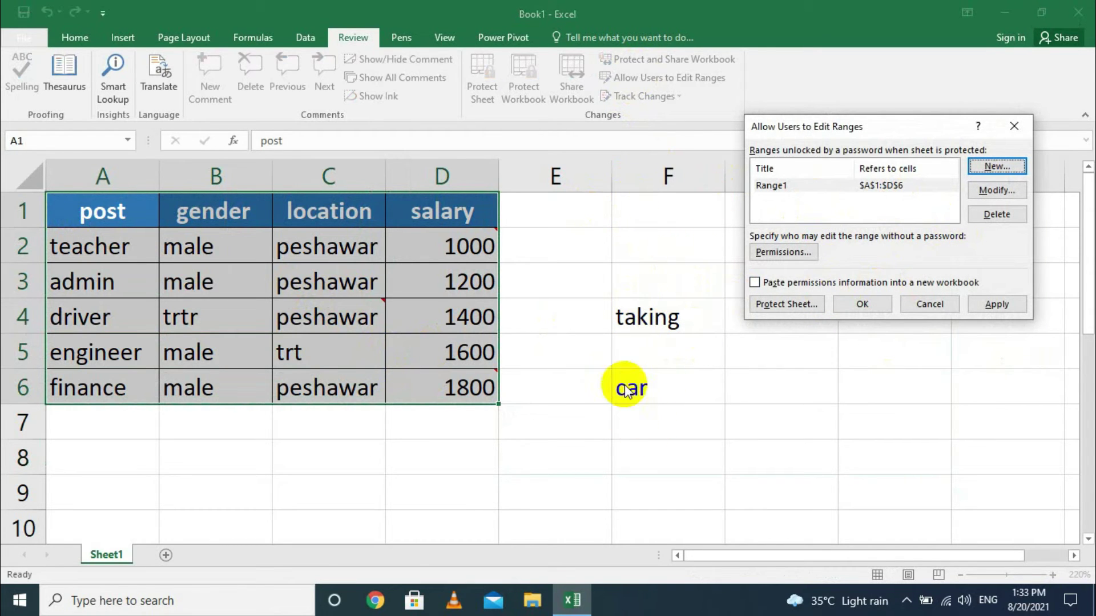
Add edit range Range2 for cells F1:F6 with a confirmed password, then apply and close the list.
click(982, 167)
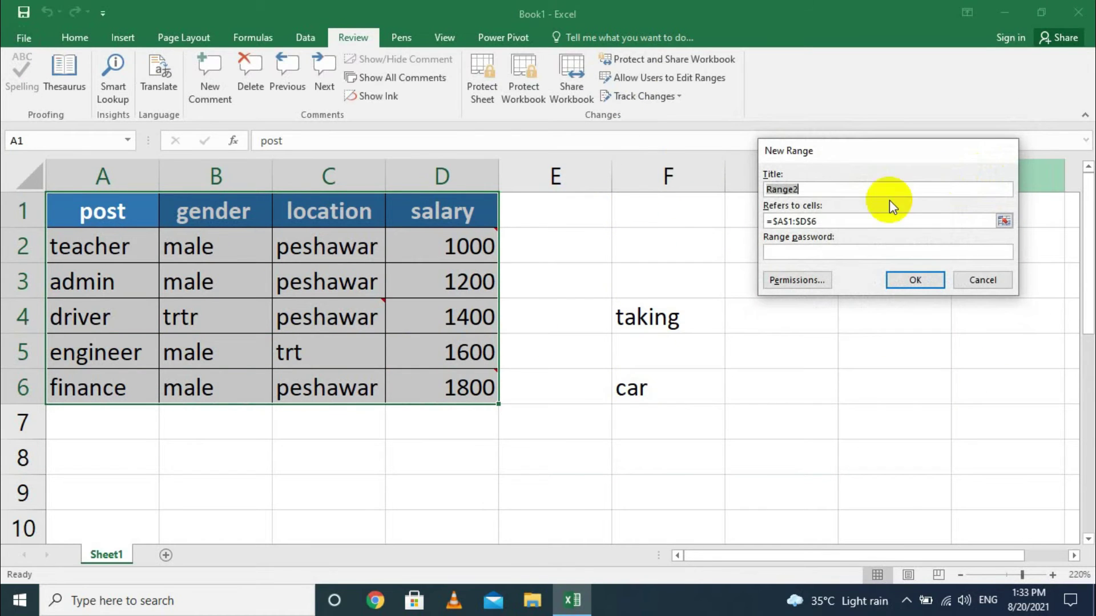
click(839, 220)
drag(673, 206, 667, 380)
click(858, 249)
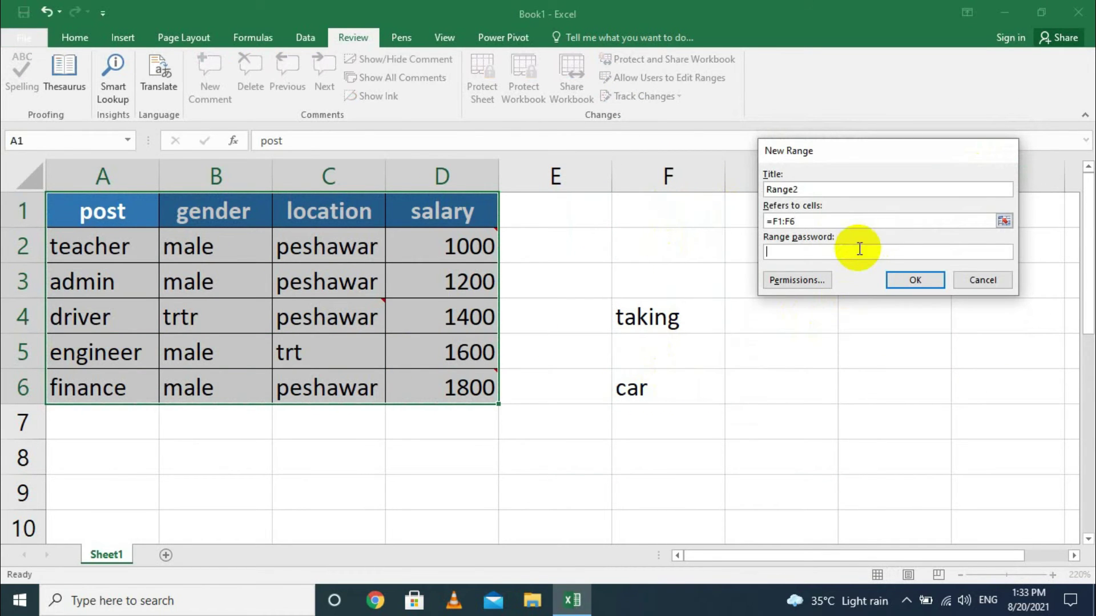
click(903, 277)
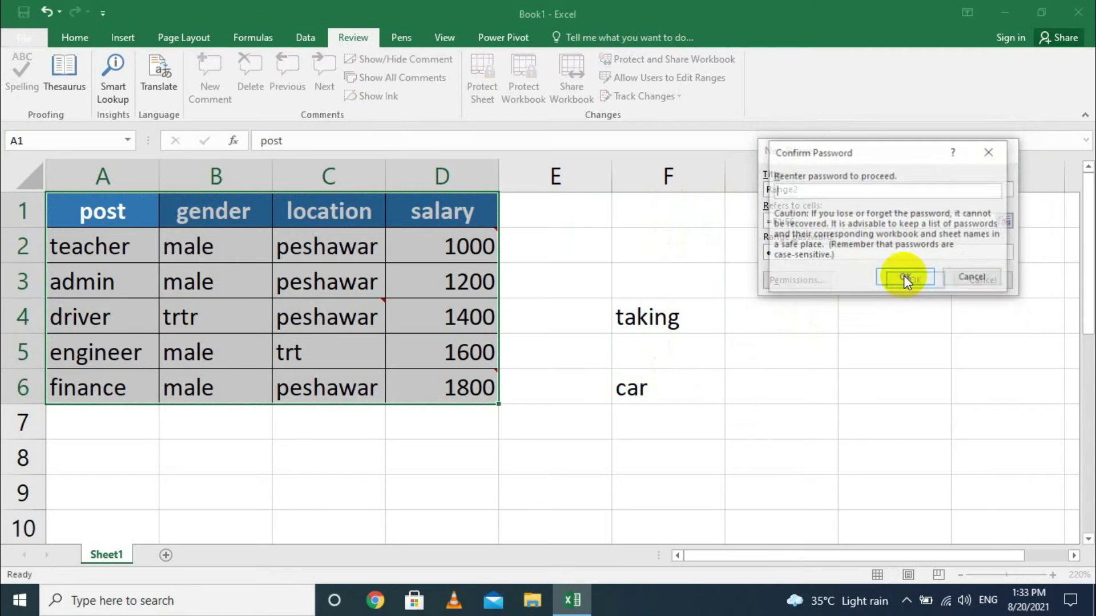
text(1)
click(900, 275)
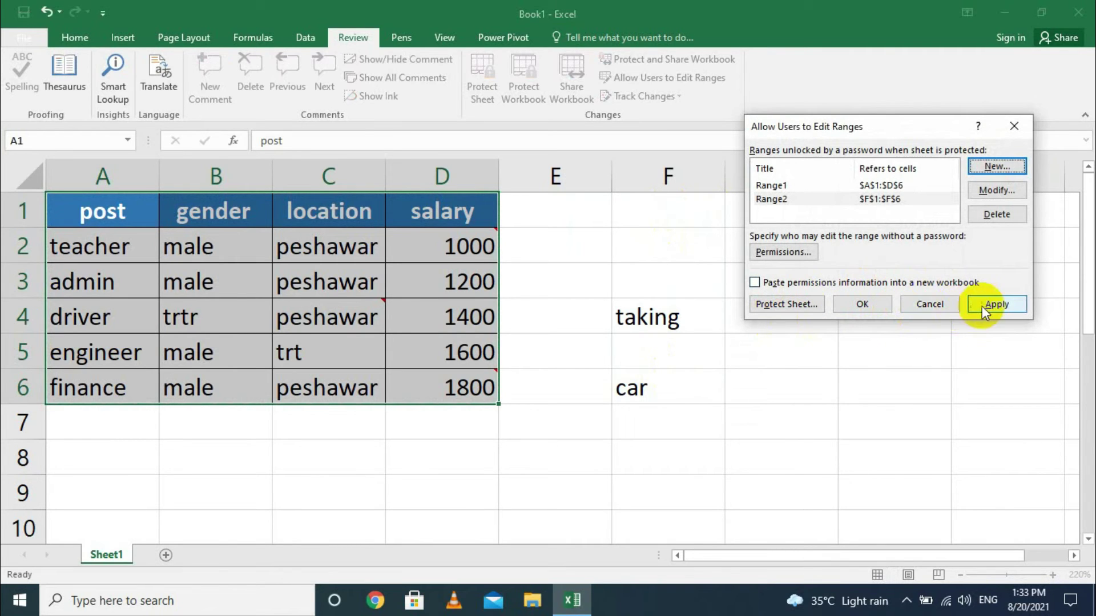
click(982, 304)
click(862, 303)
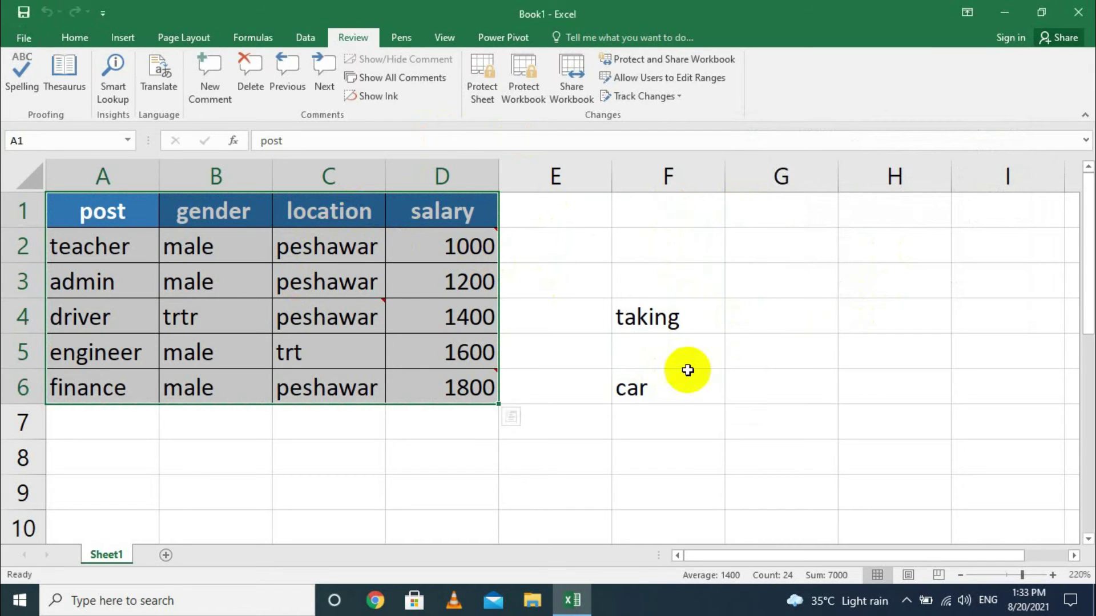
click(258, 451)
text(yt)
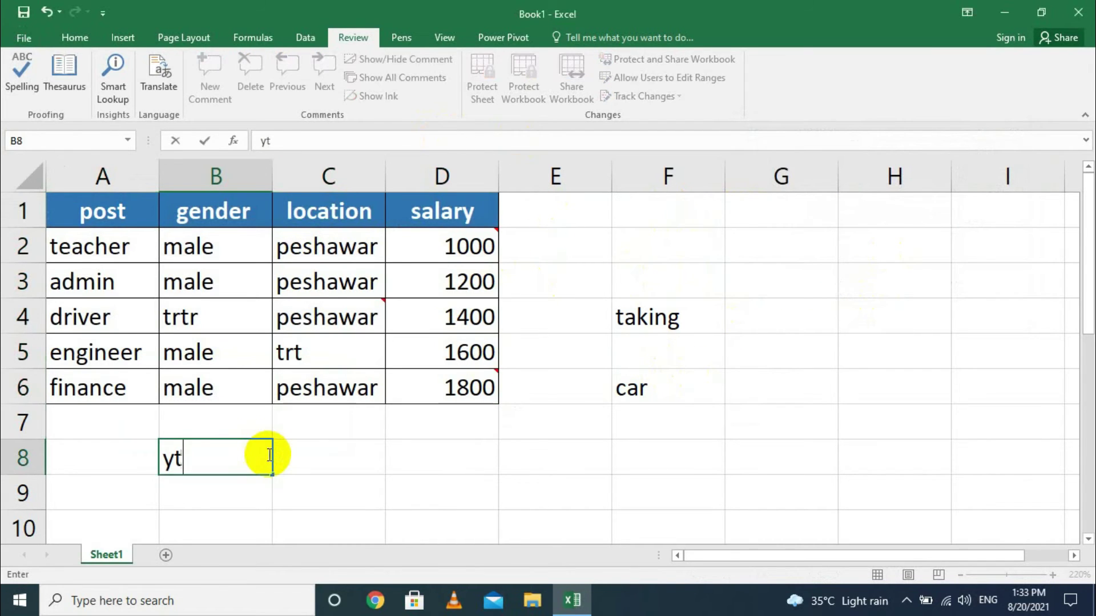
text(y)
click(223, 391)
text(yty)
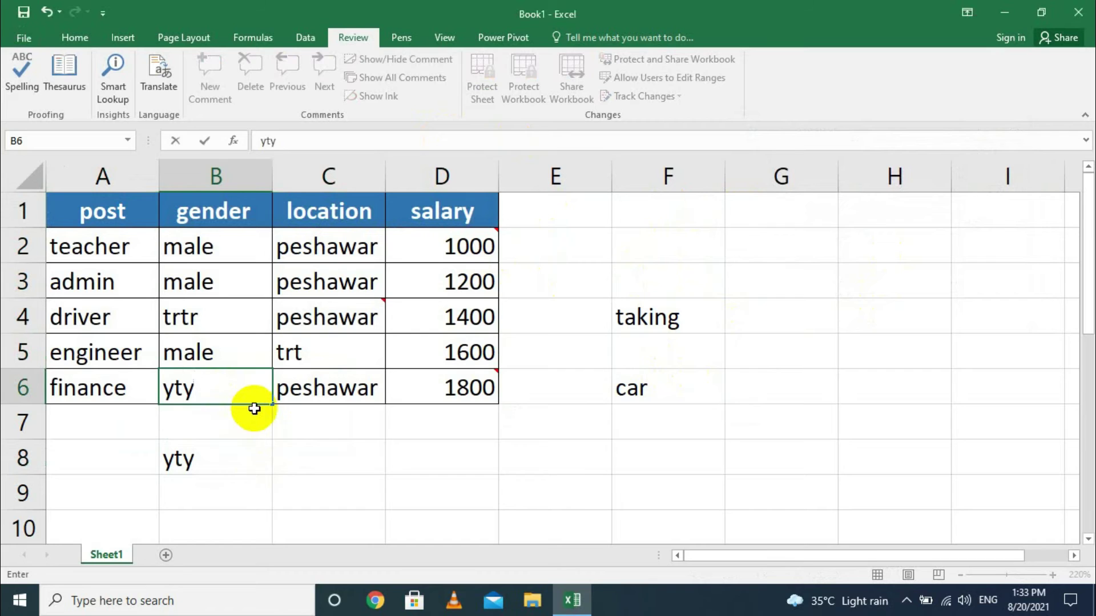
key(Escape)
click(211, 456)
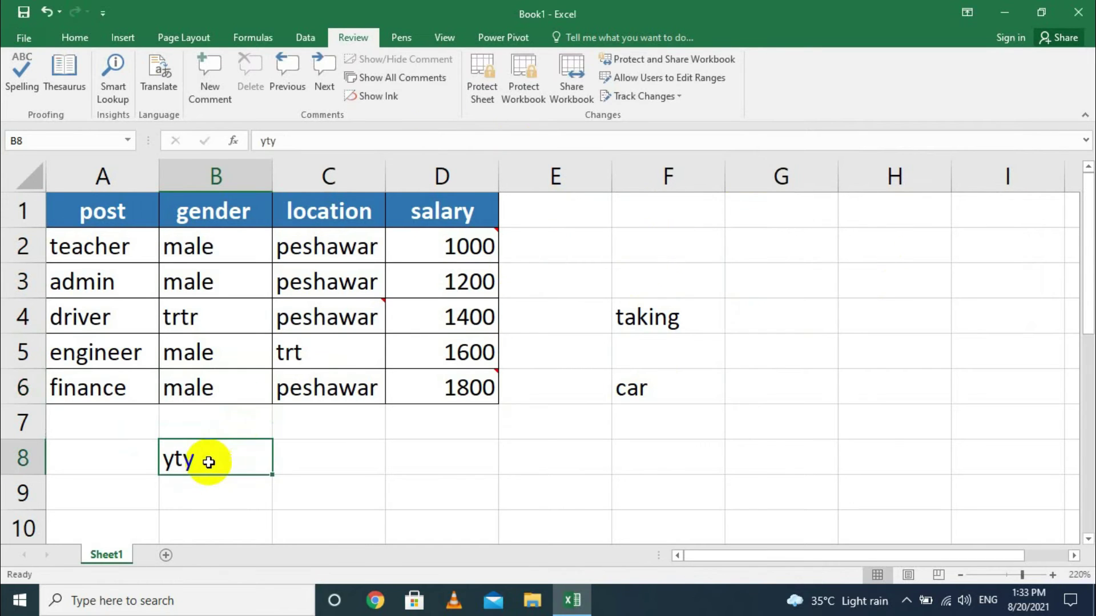
key(Delete)
click(676, 317)
click(697, 272)
text(iu)
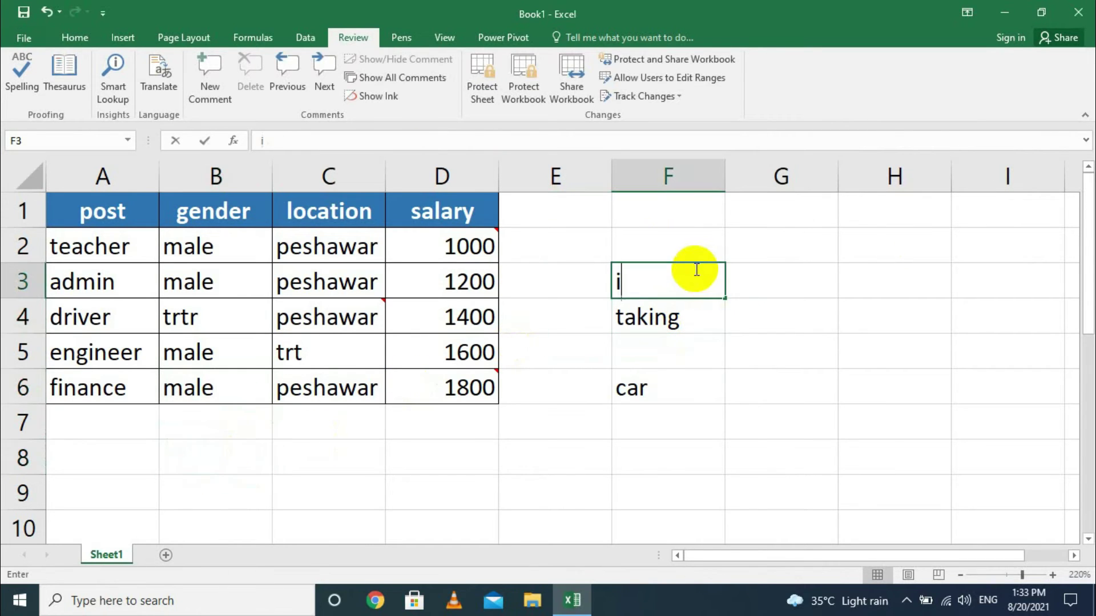
key(BackSpace)
key(BackSpace)
click(854, 465)
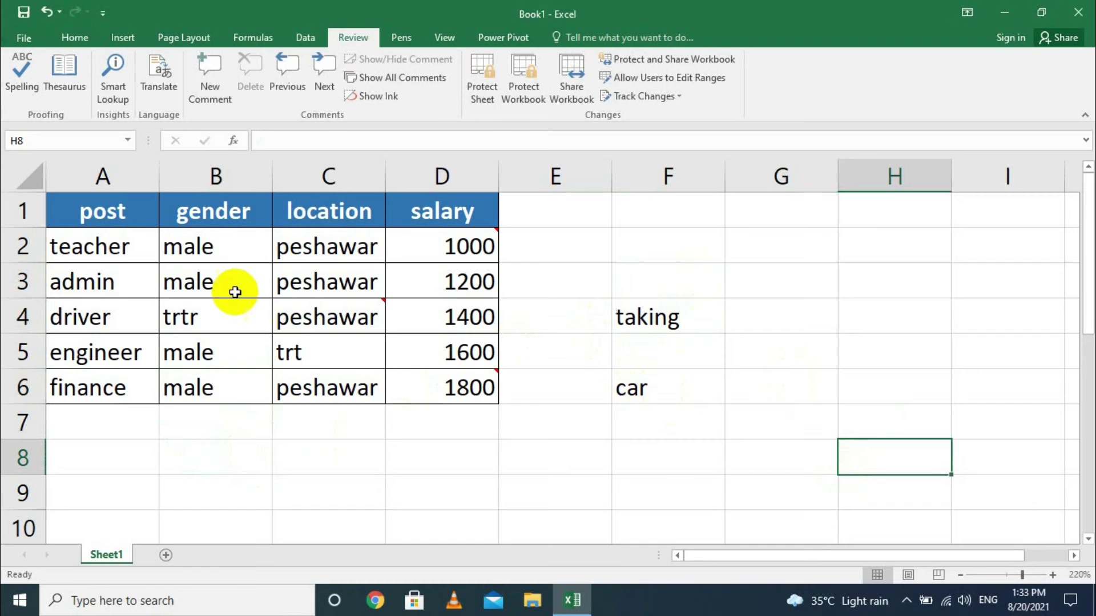
Protect the sheet with a password, entering it twice to confirm.
click(656, 78)
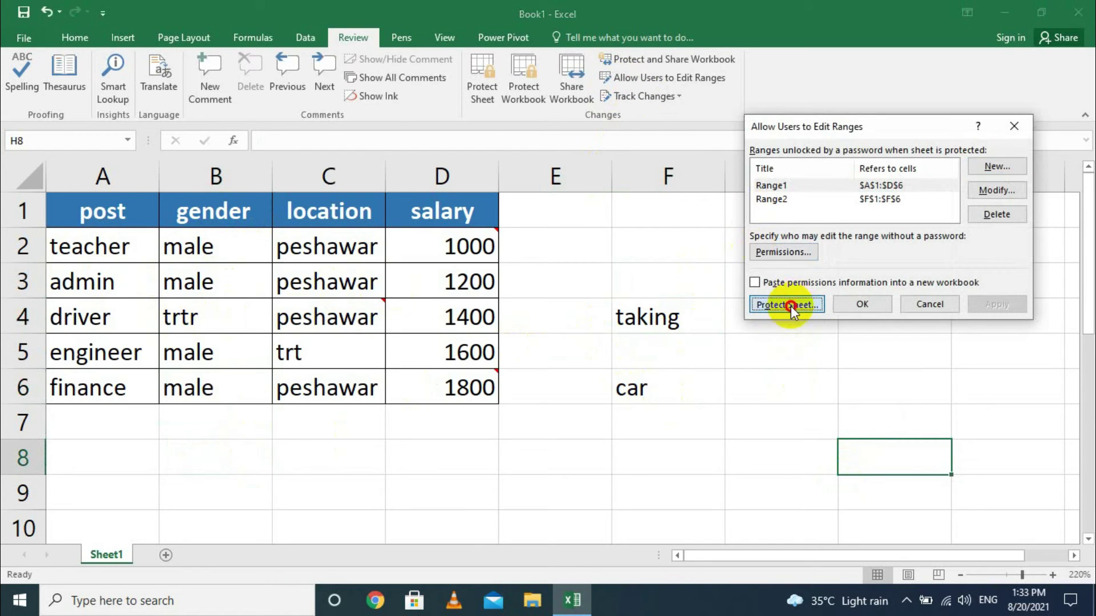
click(794, 305)
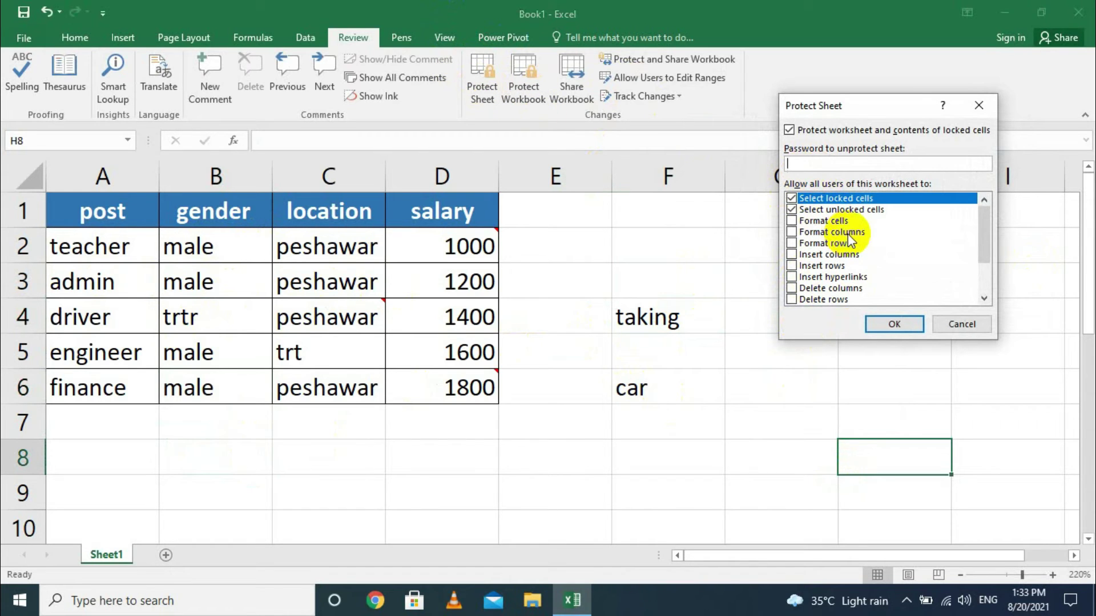
text(1)
click(909, 325)
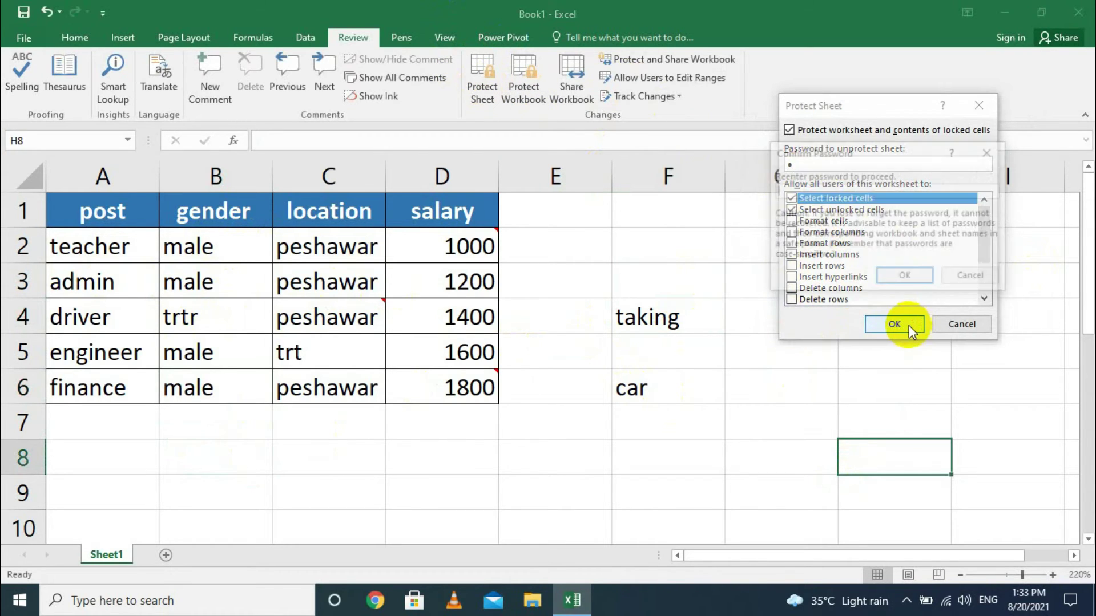
text(1)
click(902, 275)
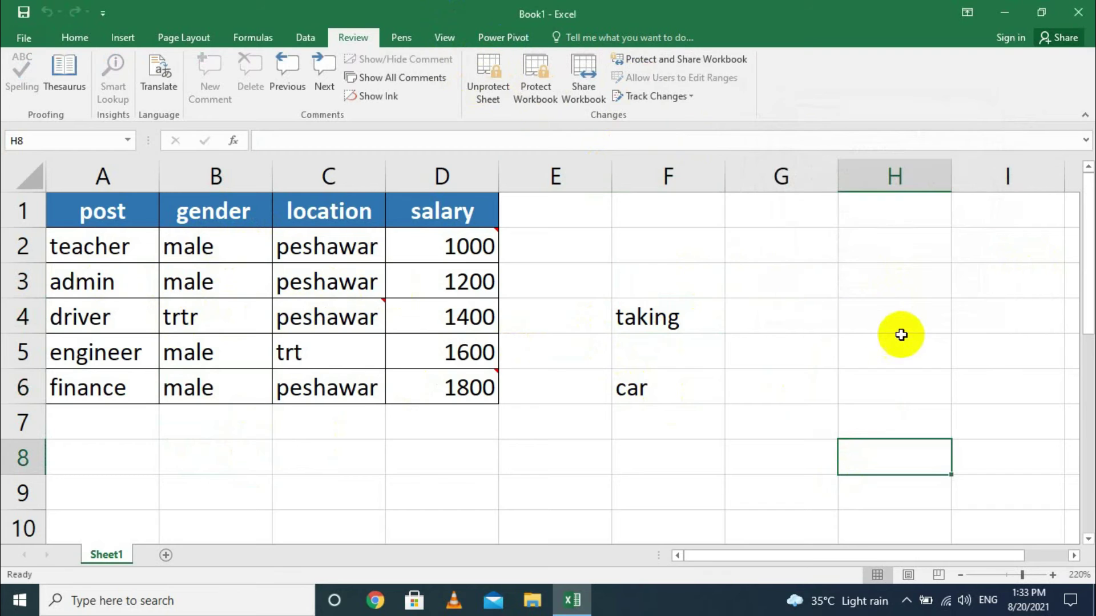
Unlock Range2 by entering its password when editing cell F2.
click(665, 237)
text(trt)
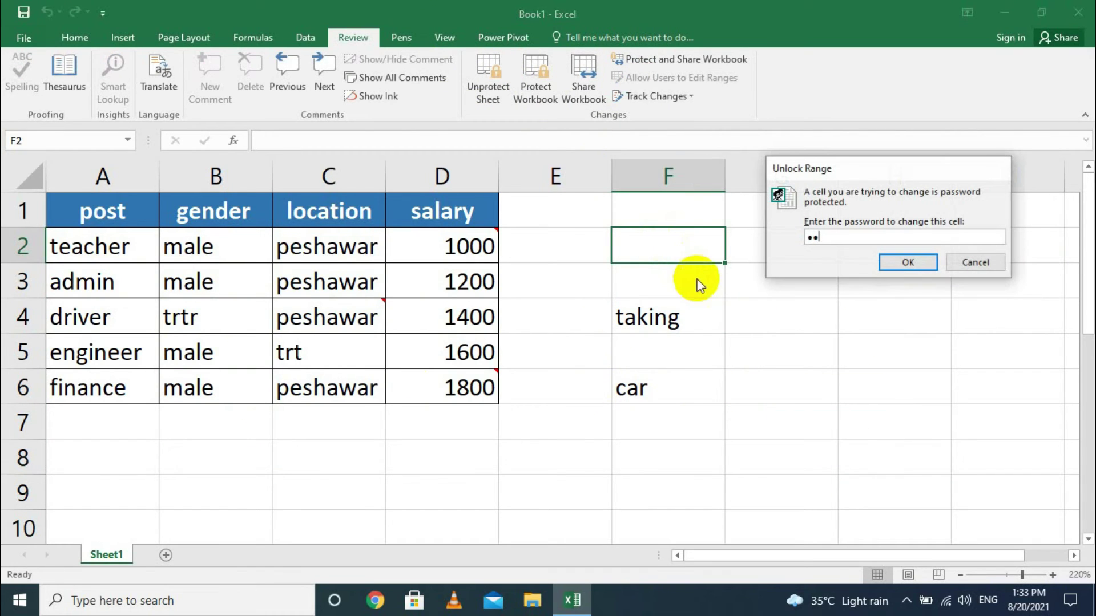
key(BackSpace)
key(BackSpace)
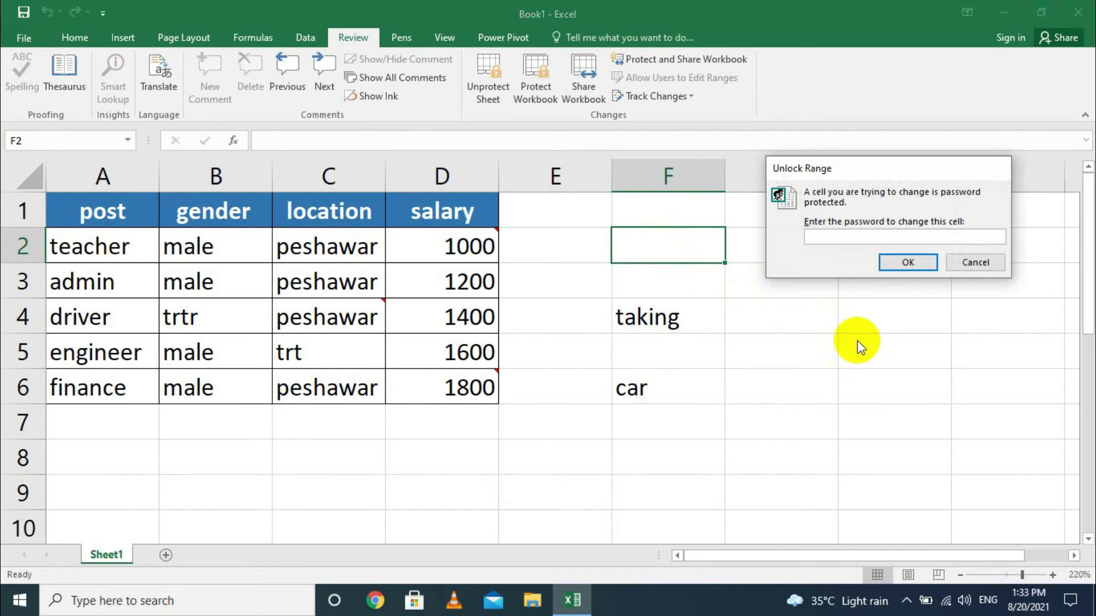
text(1)
click(907, 262)
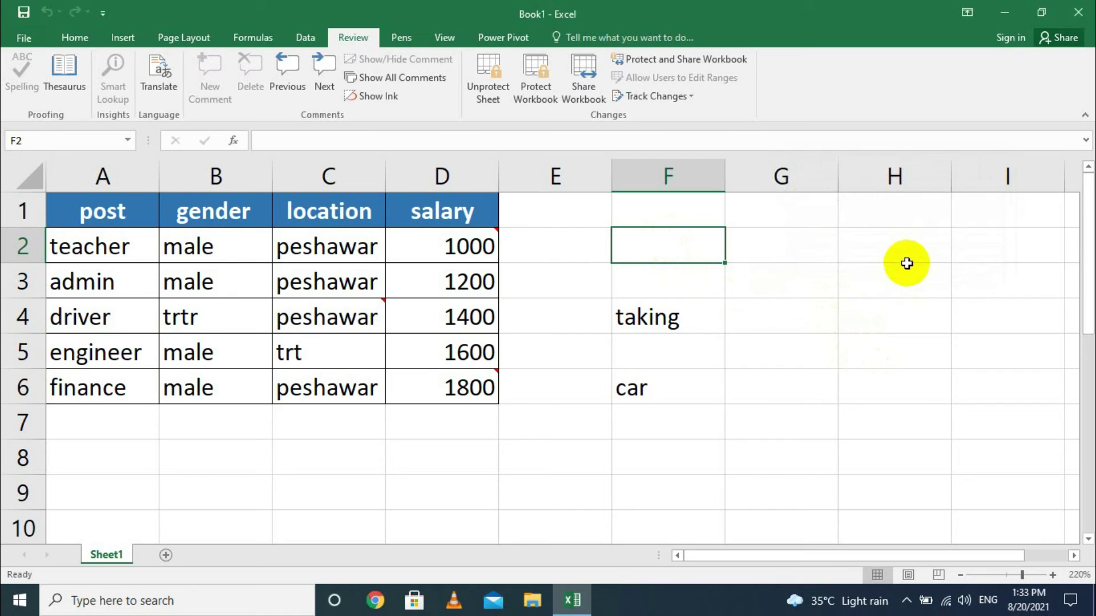
text(p)
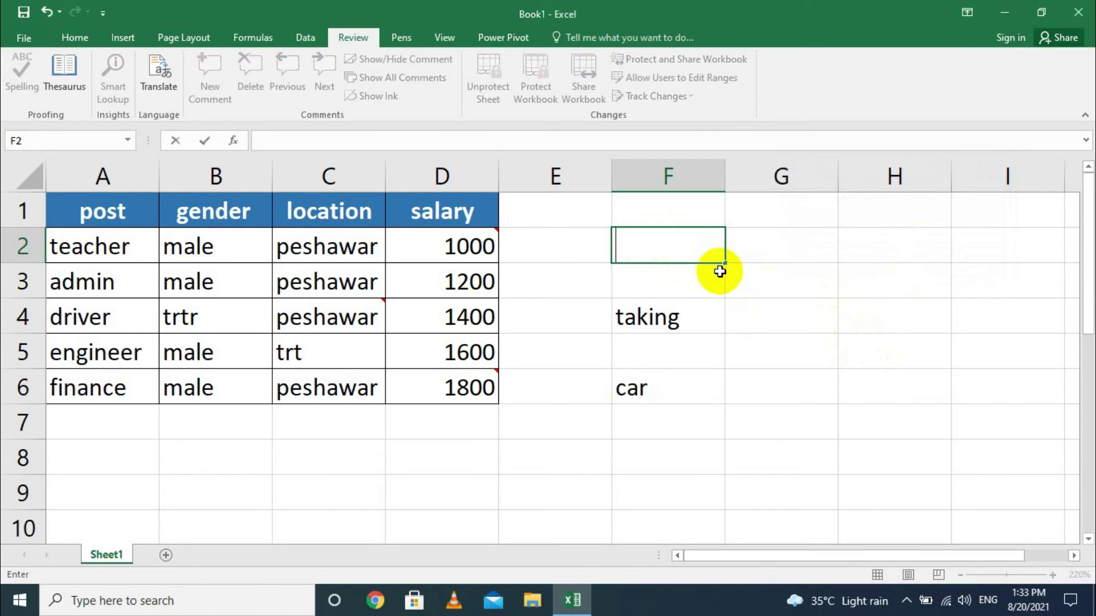
Try editing salary cell D4, cancel the unlock prompt, and select cells I3 and D5.
click(421, 319)
text(trt)
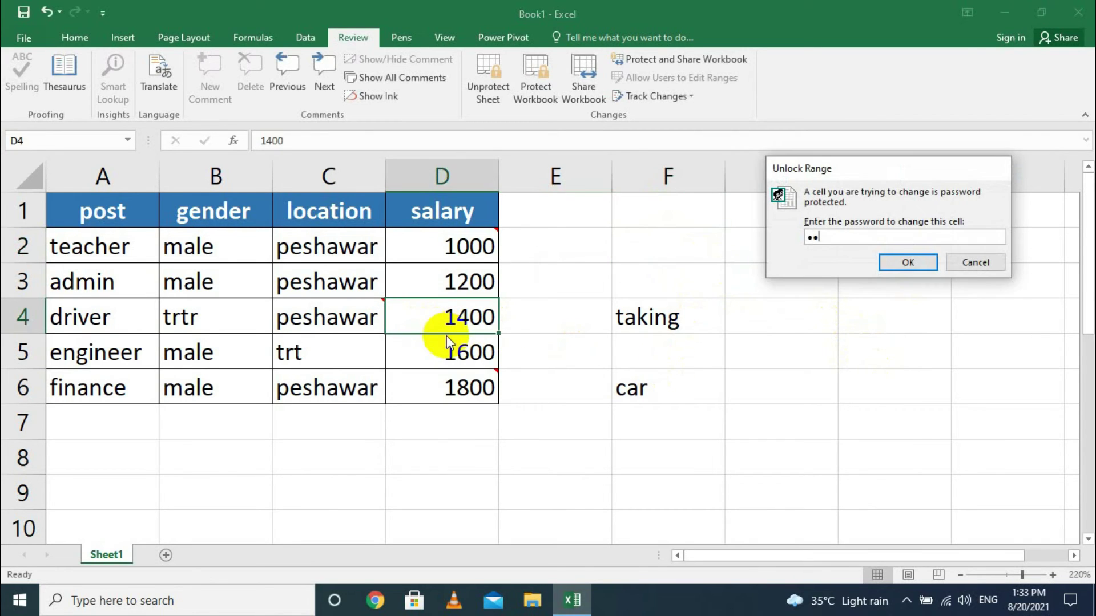
click(977, 266)
click(977, 269)
click(494, 341)
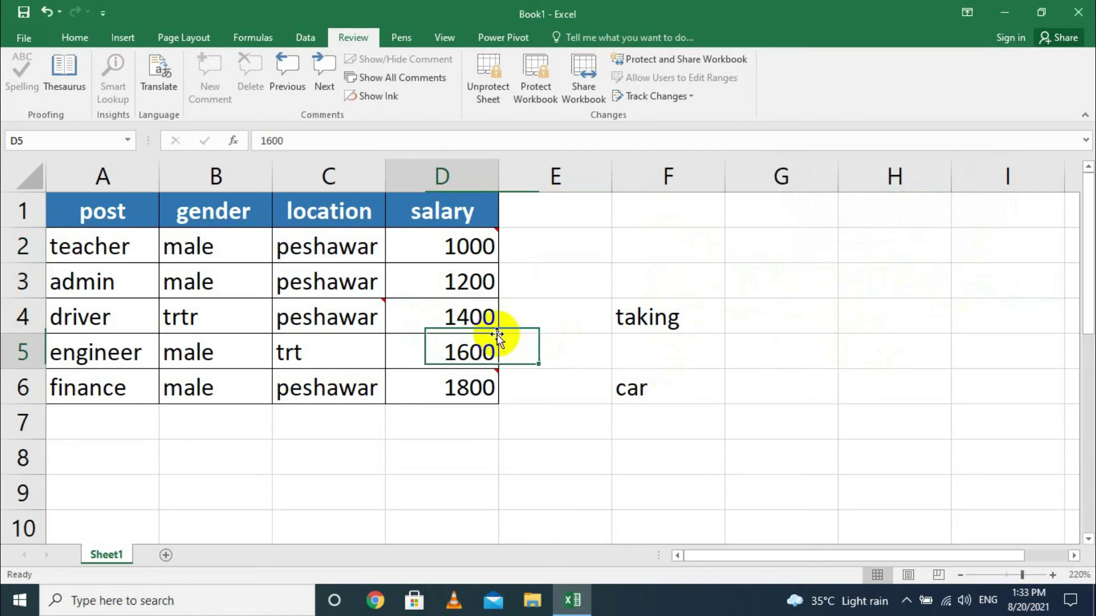
Unlock Range1 with its password from cell D3, then try editing a cell outside the ranges.
double_click(403, 294)
text(1)
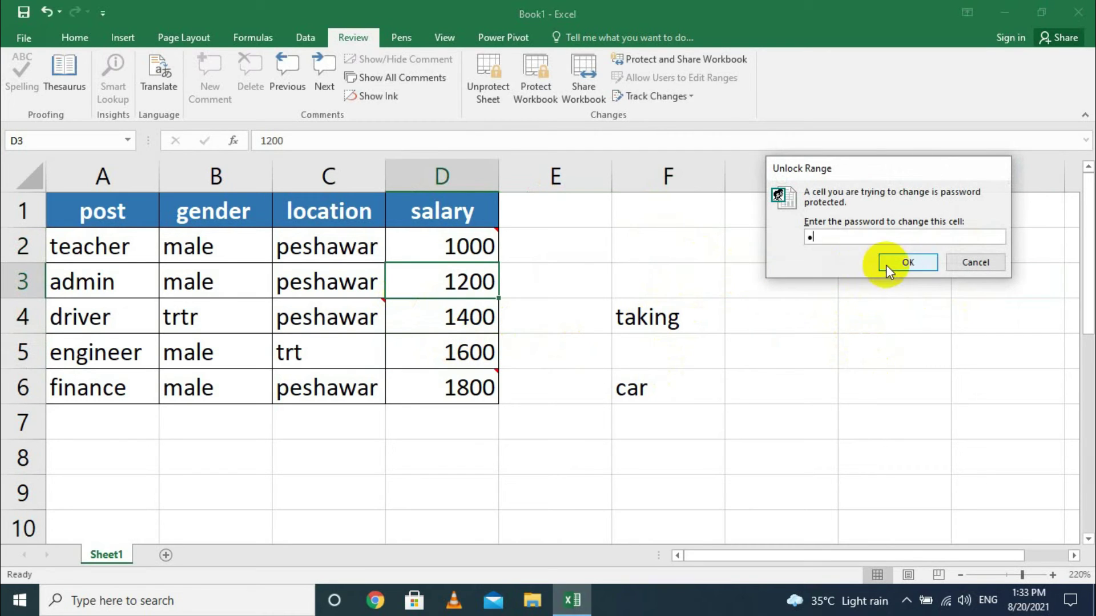
click(894, 262)
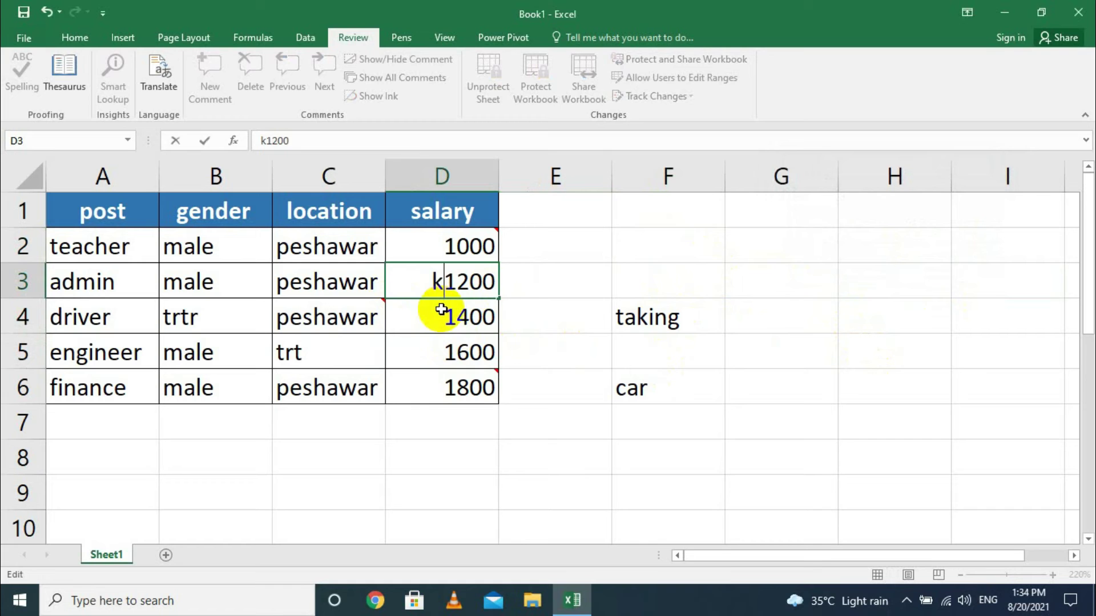
double_click(582, 527)
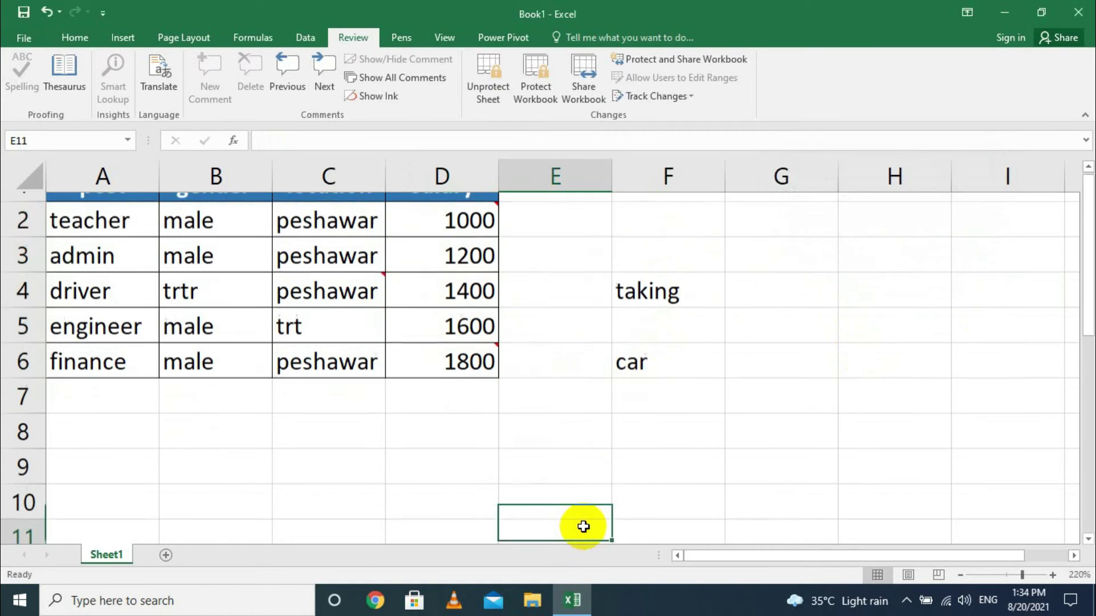
Dismiss the protected-sheet warning, select cell E6, and bring up Unprotect Sheet.
click(562, 342)
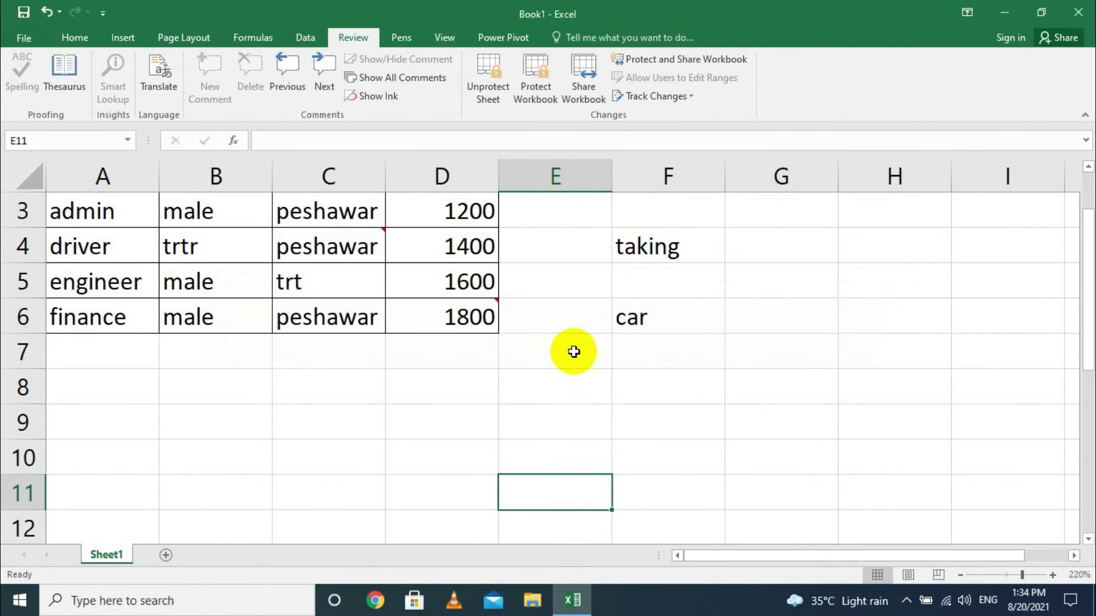
scroll(682, 364, up, 1)
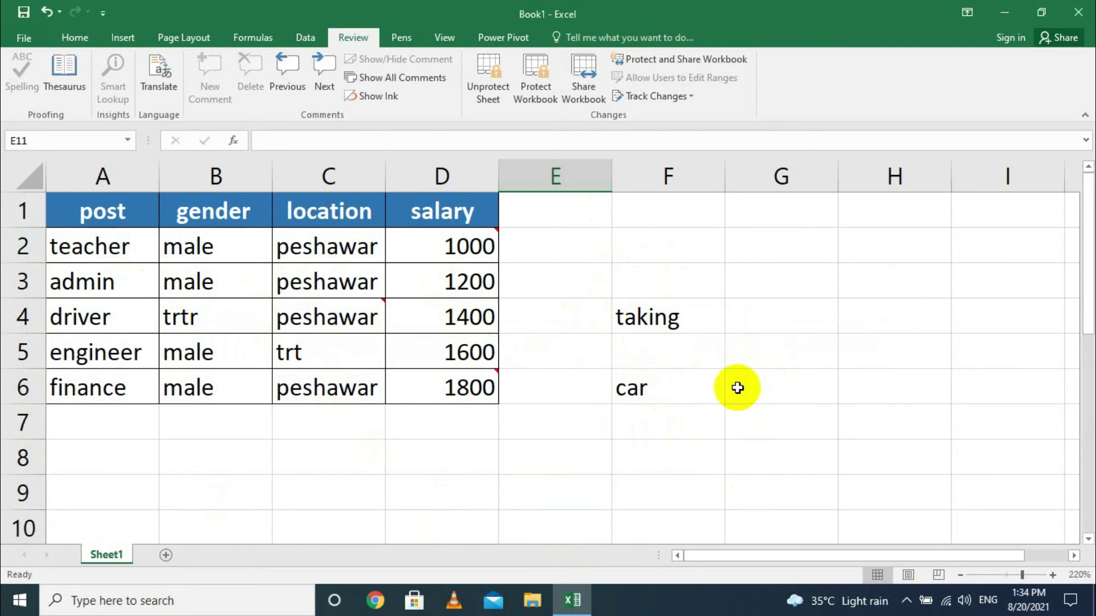
click(508, 378)
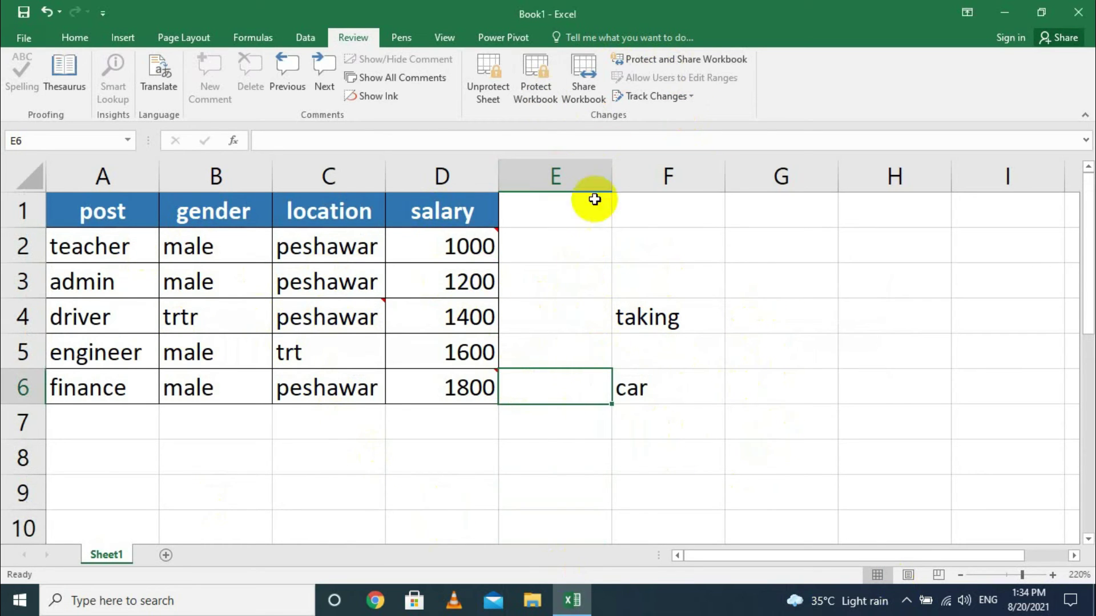
click(489, 82)
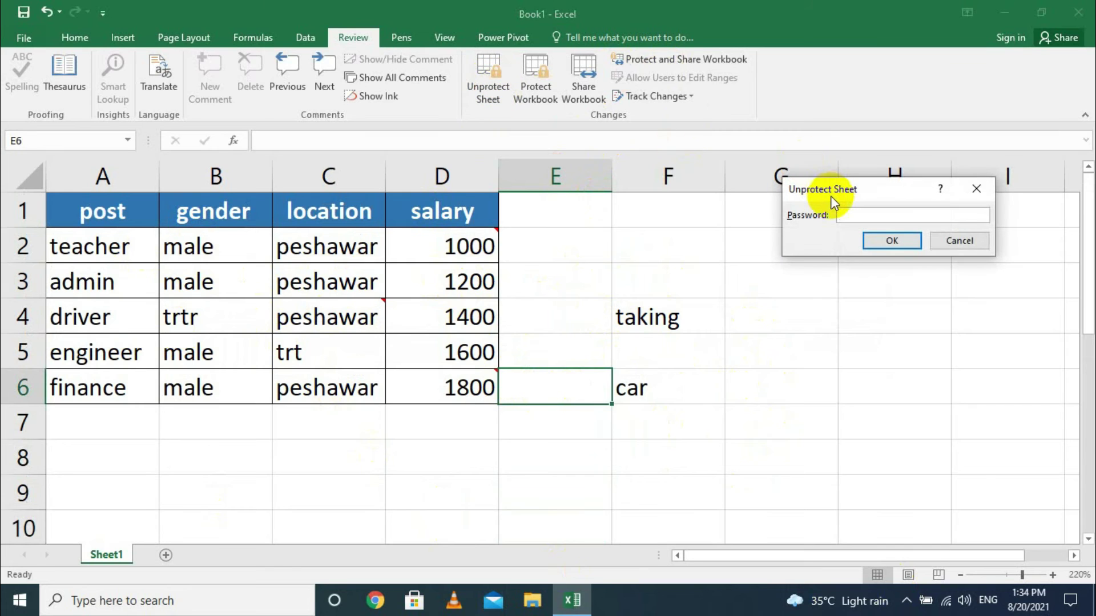
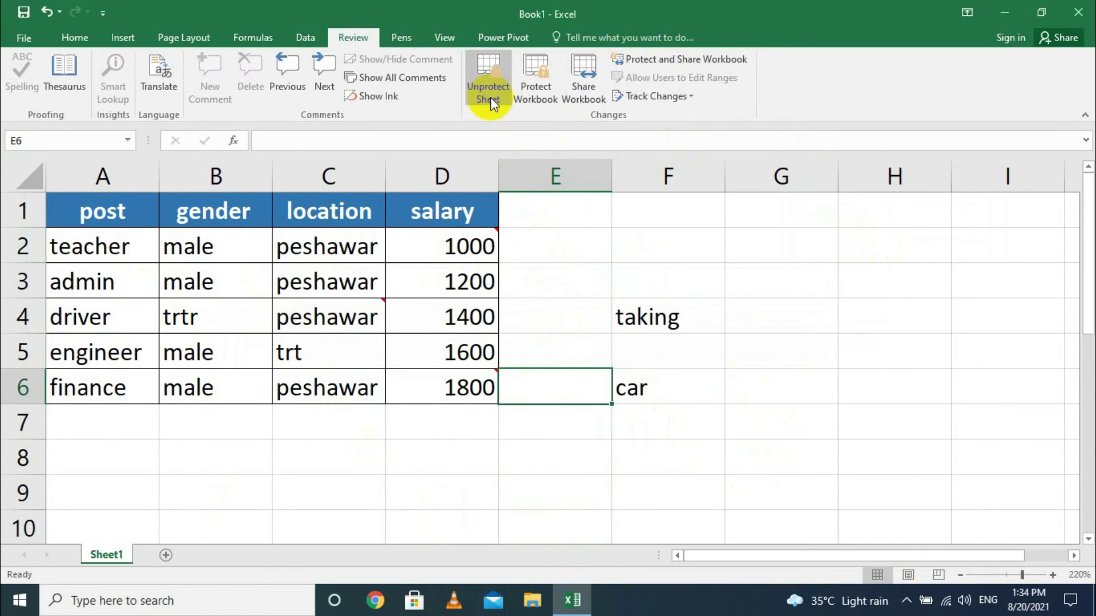
Unprotect Sheet1 by entering the sheet password.
click(486, 86)
text(1)
click(873, 236)
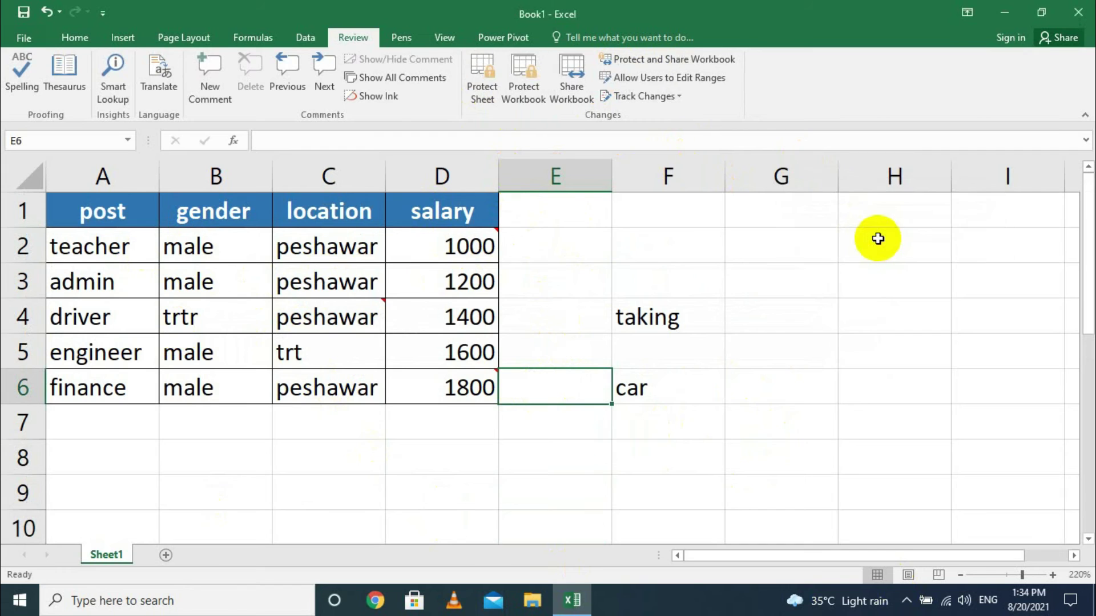
Delete Range1 and Range2 from the editable ranges, apply, and select cells F2:F3.
click(646, 79)
click(1002, 217)
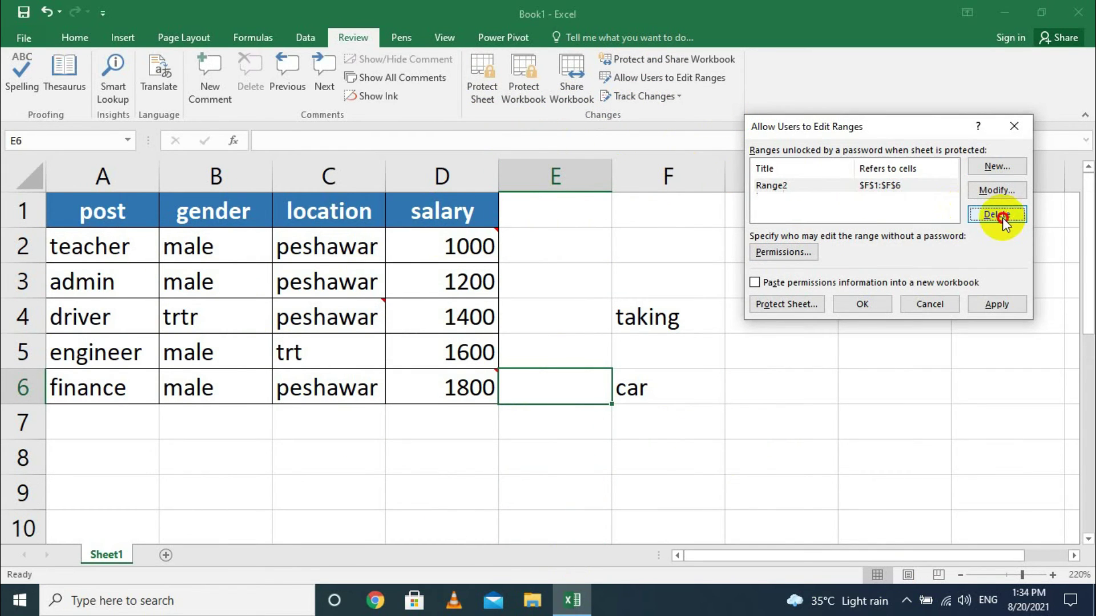
click(1002, 217)
click(998, 304)
click(880, 306)
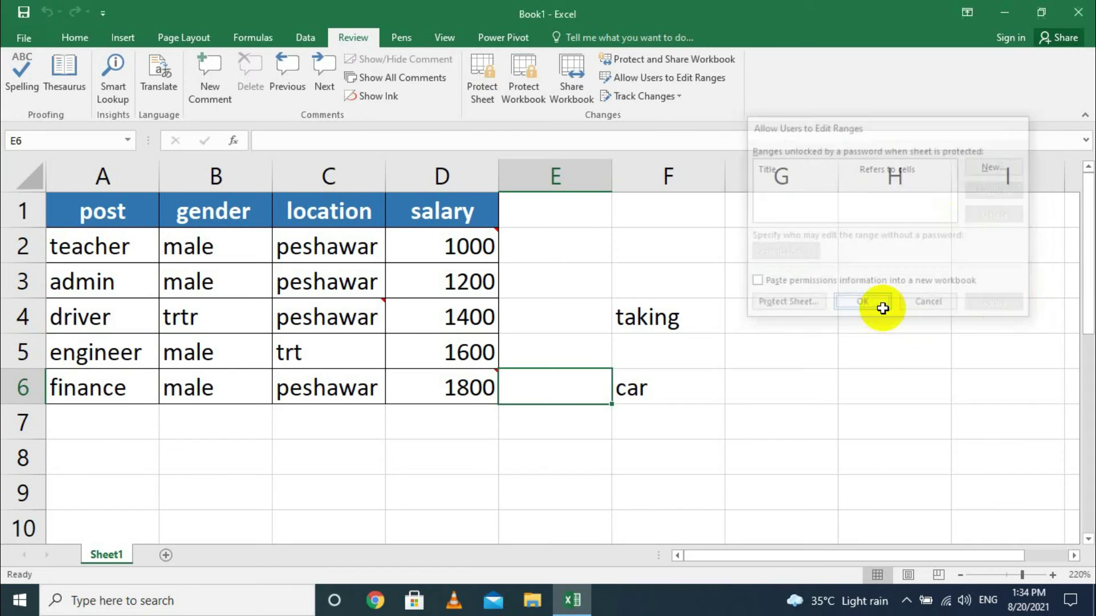
drag(660, 247, 667, 280)
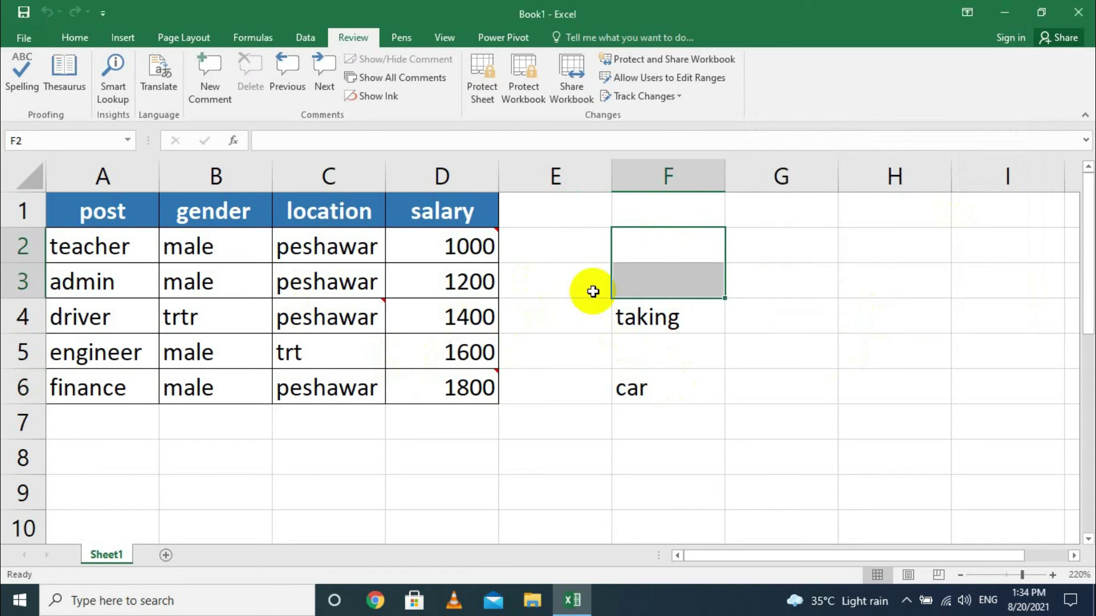
Turn on Track changes while editing, highlighting changes from All time by Everyone.
click(679, 99)
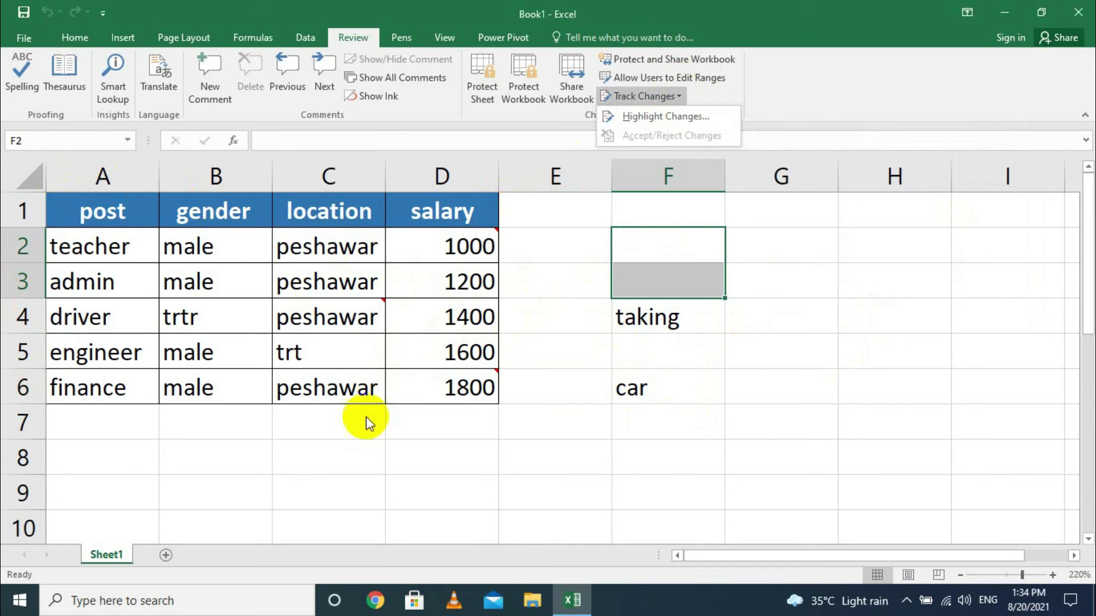
click(668, 117)
click(779, 153)
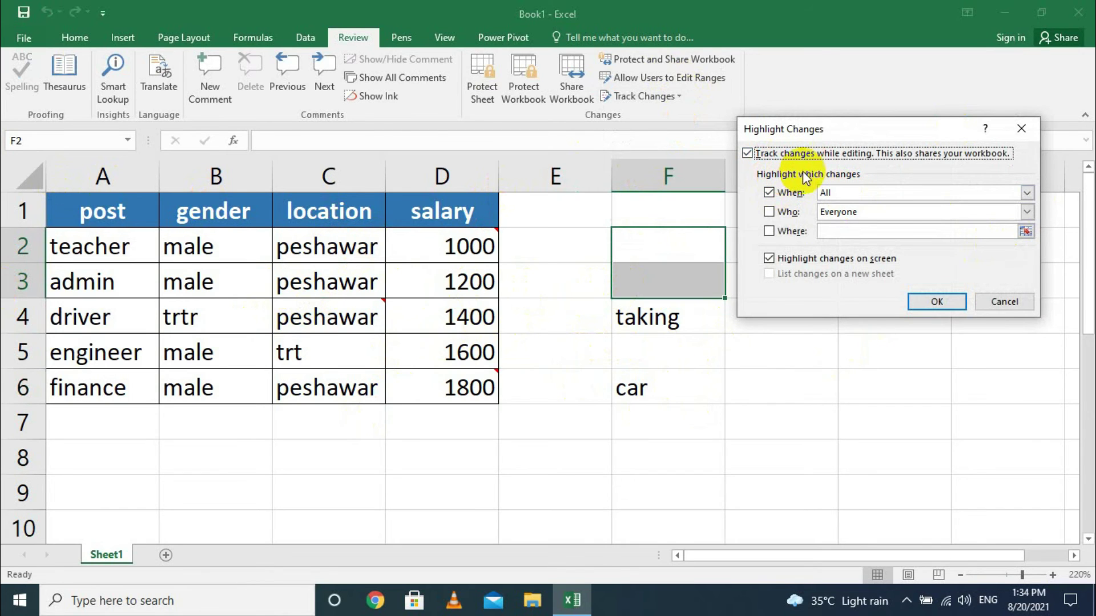
click(847, 196)
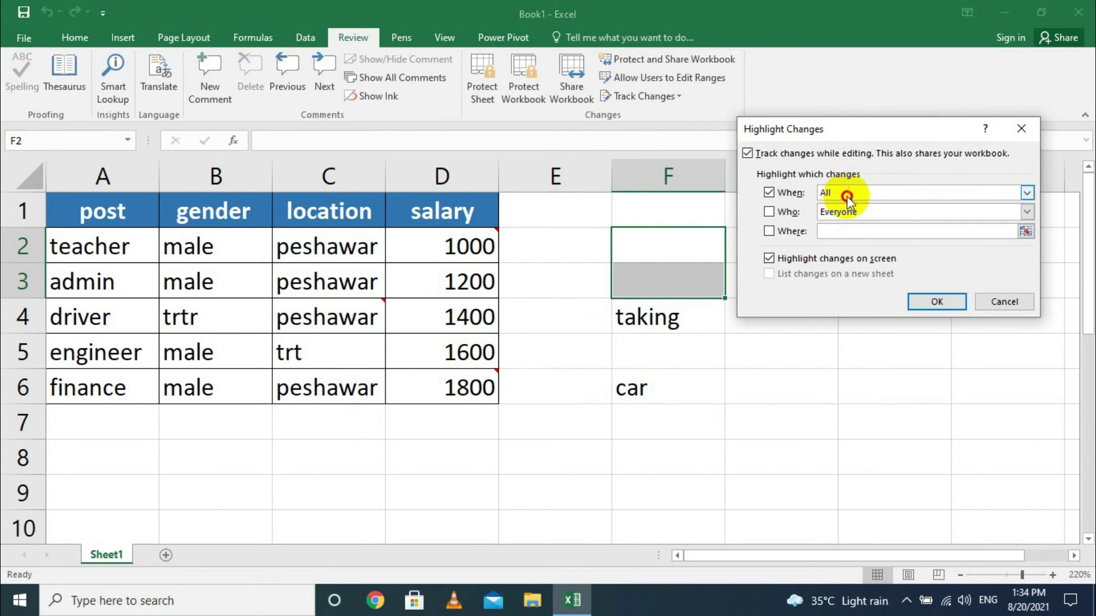
click(1026, 193)
click(1026, 193)
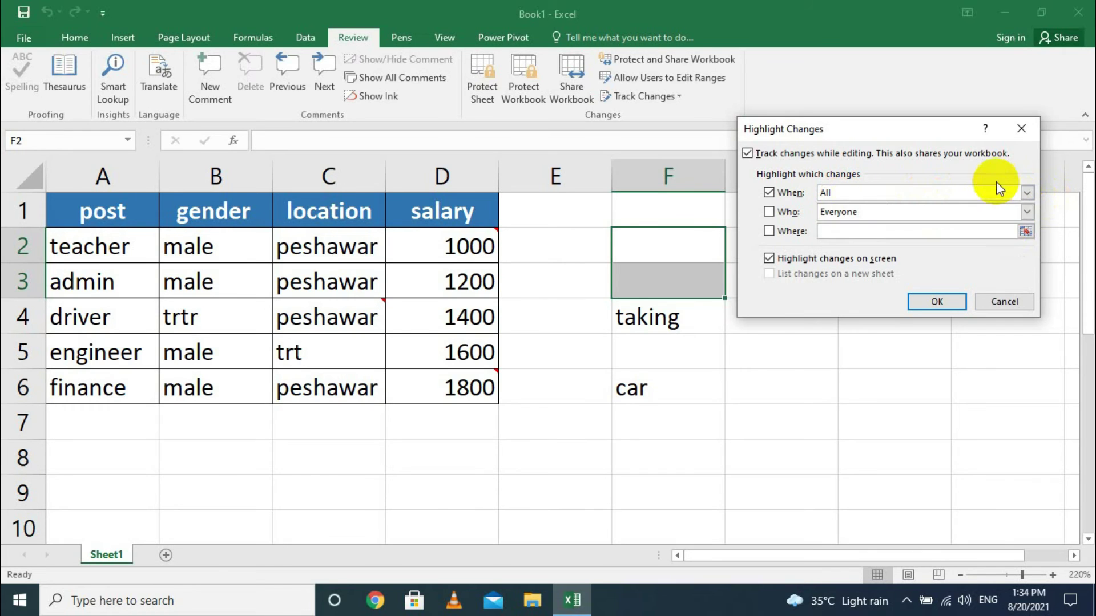
click(825, 211)
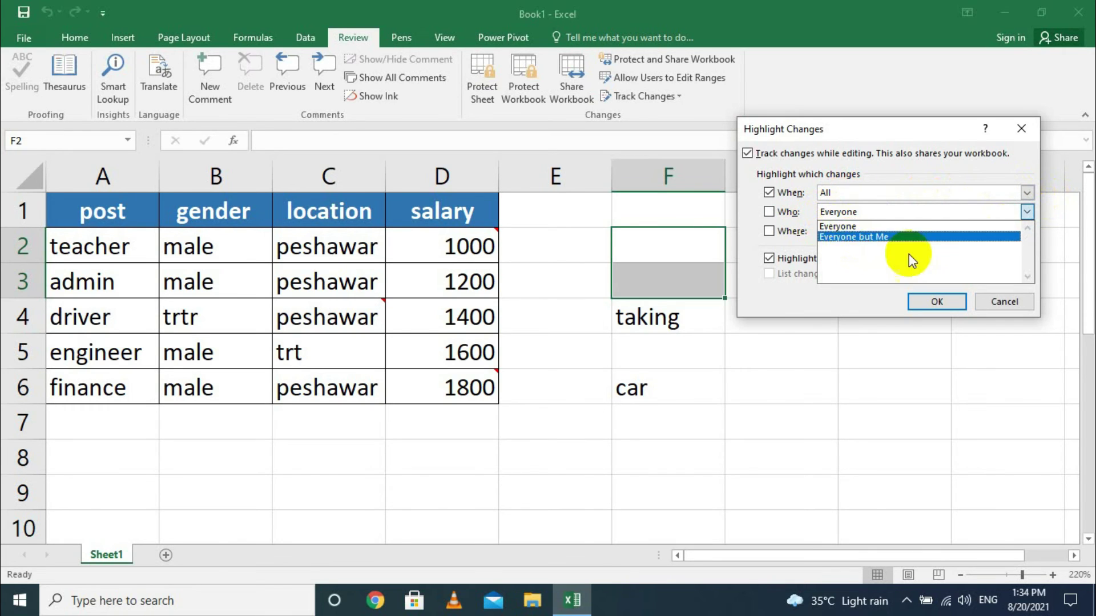
click(20, 600)
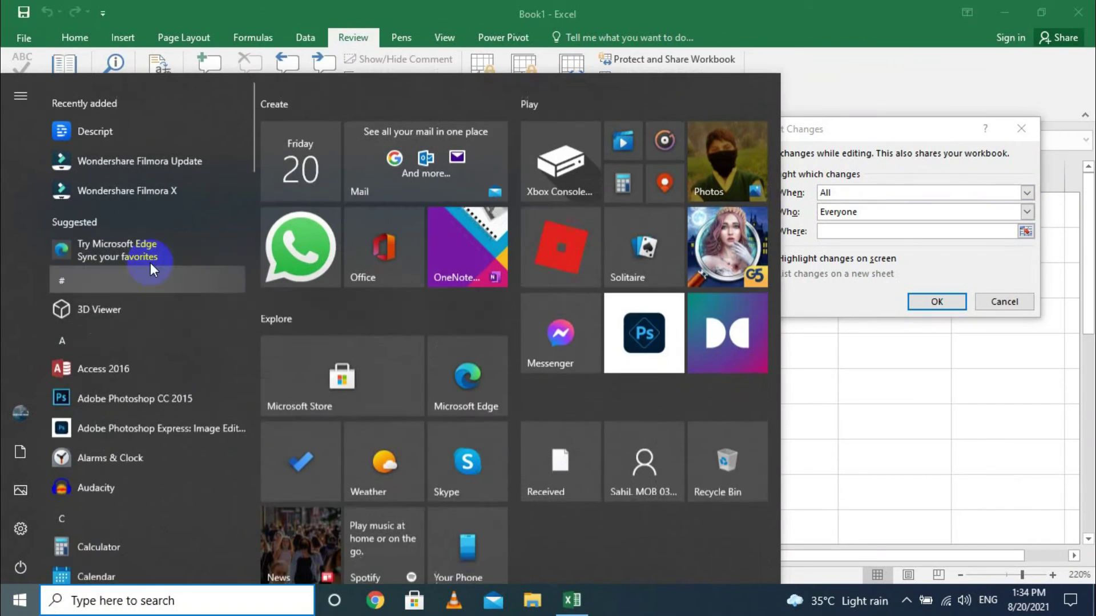
click(882, 476)
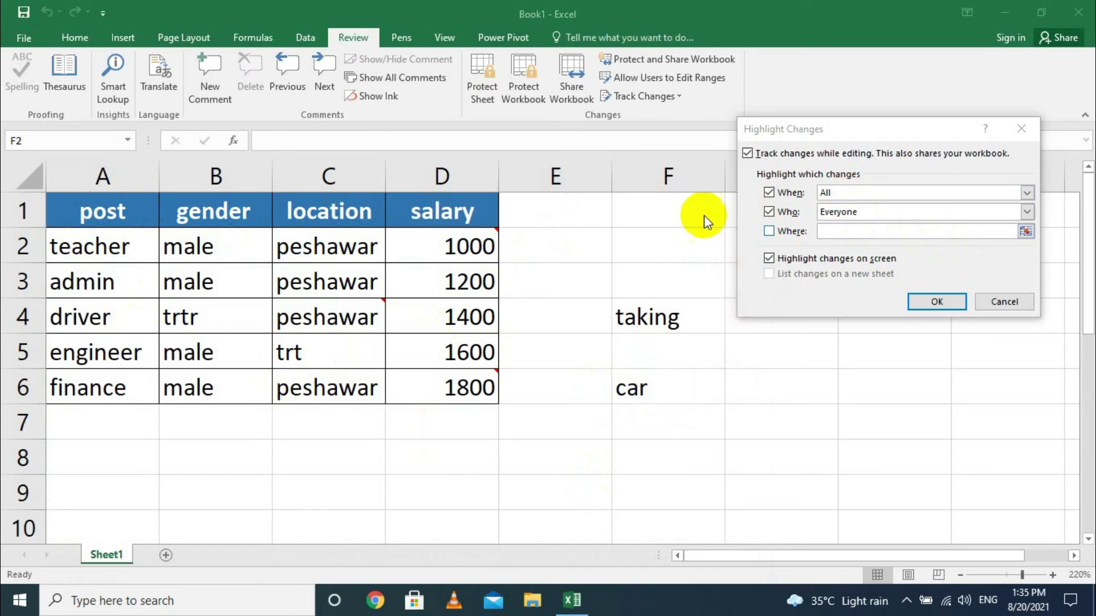
click(930, 306)
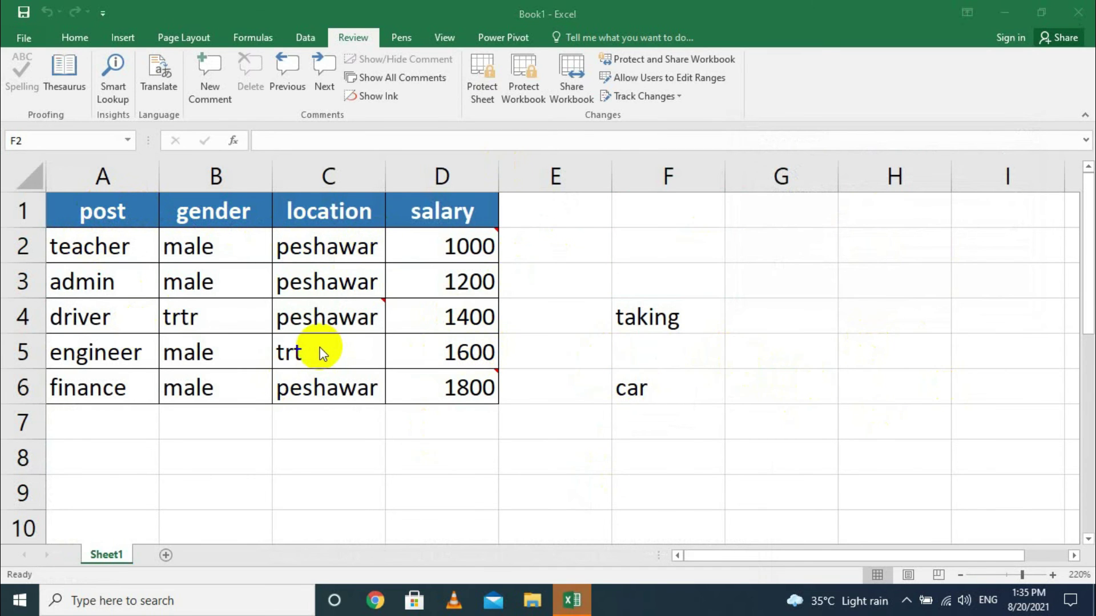
Save the workbook to the Desktop as Book1.
click(301, 351)
key(F12)
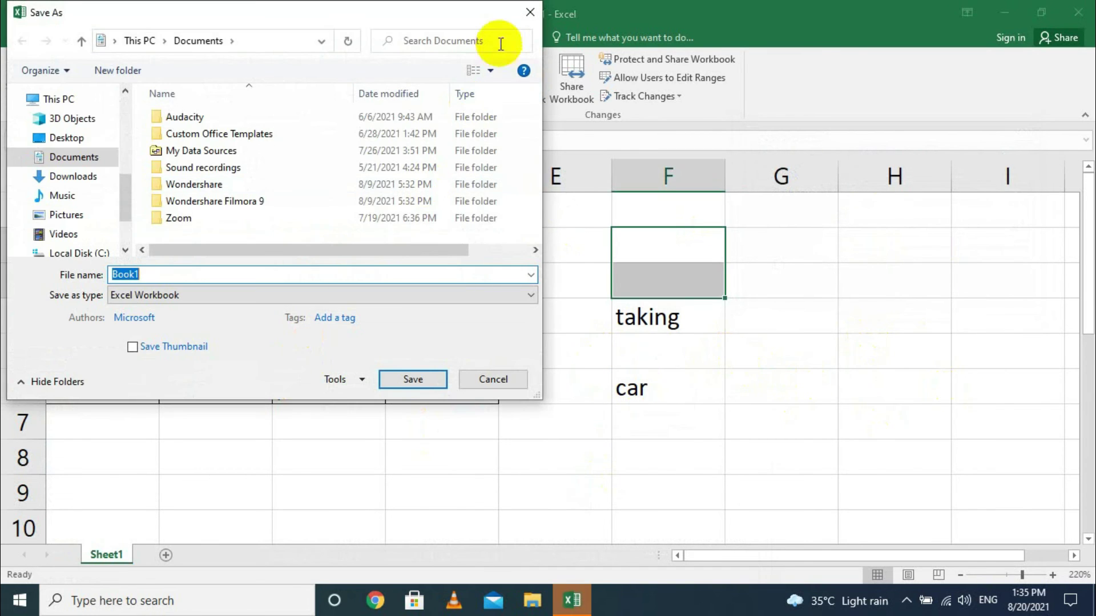
click(57, 137)
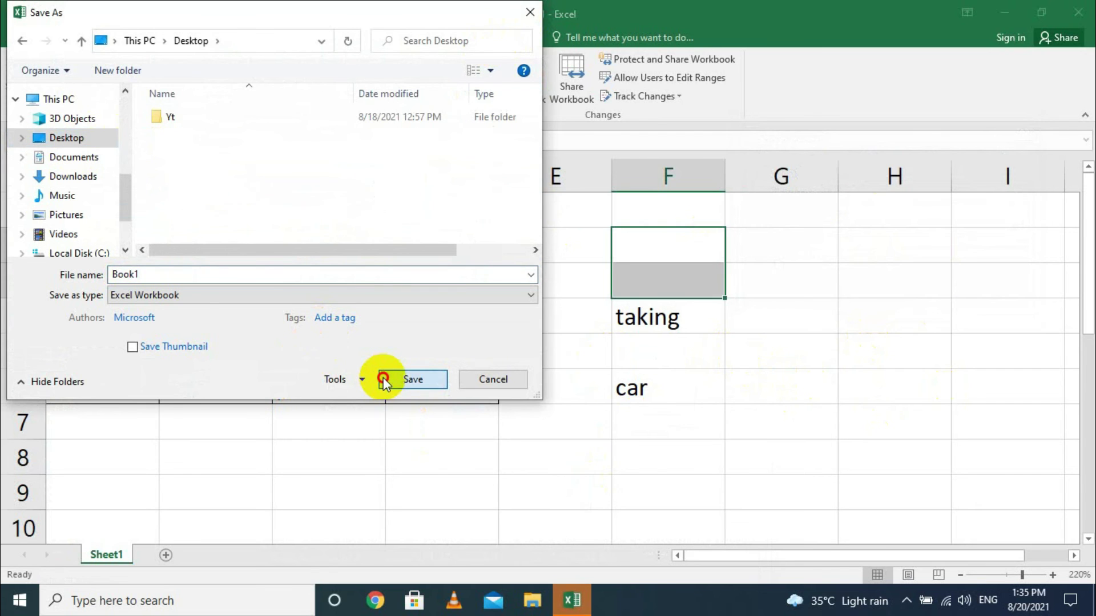
click(383, 379)
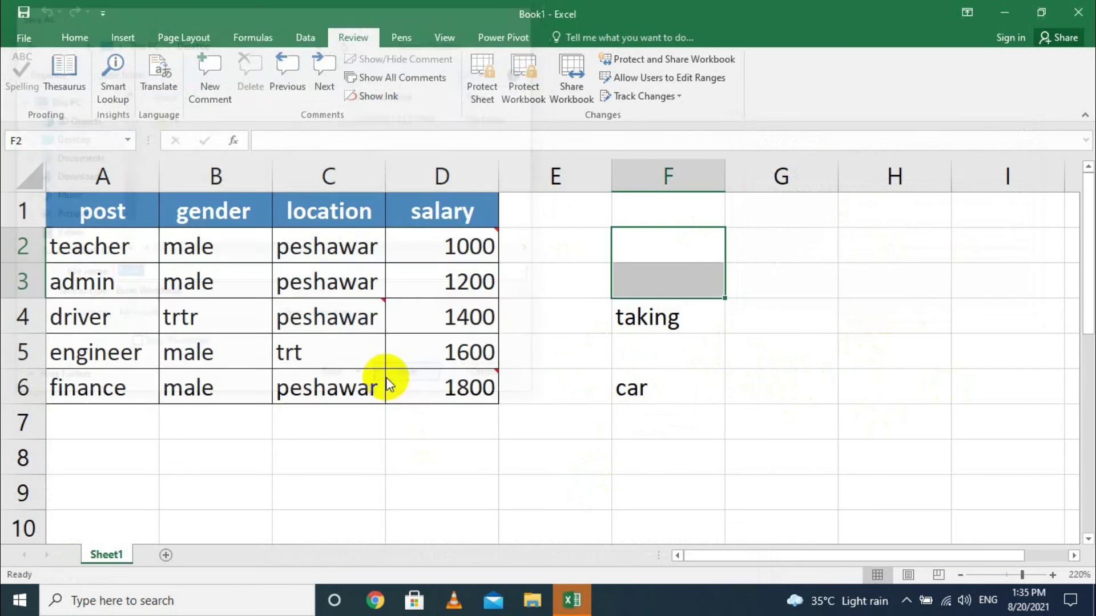
Change C5 from trt to peshawar and B4 from trtr to male.
click(311, 353)
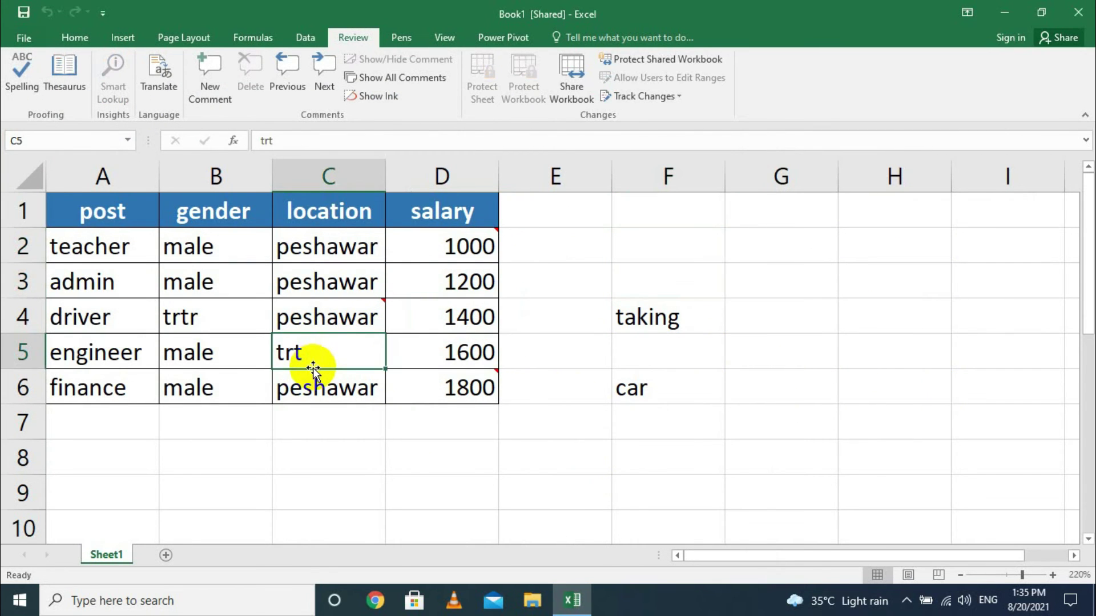
text(peshawar)
key(Return)
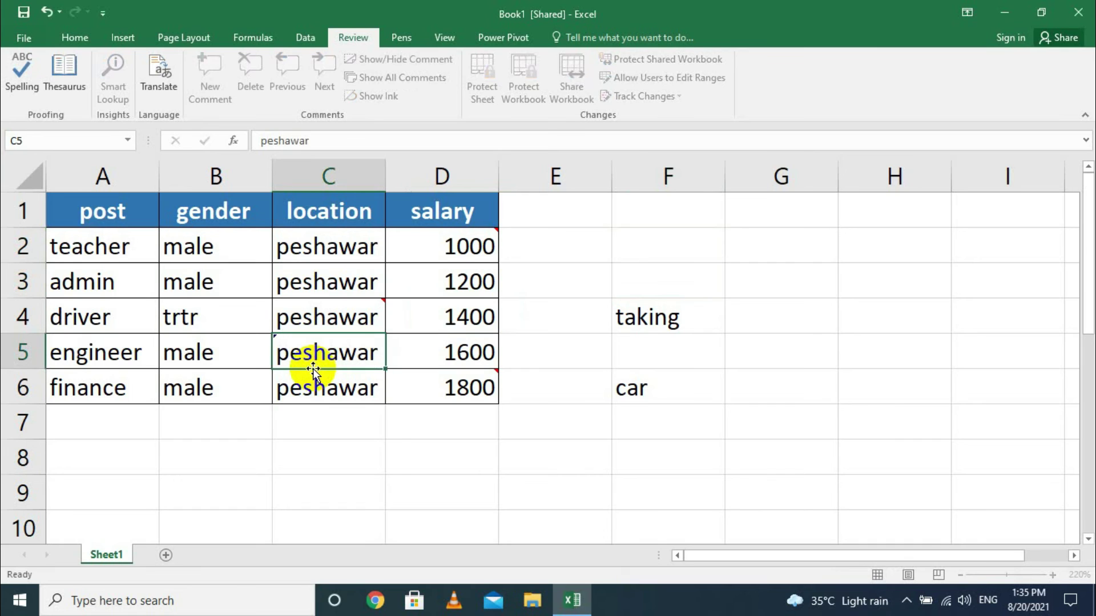
click(221, 337)
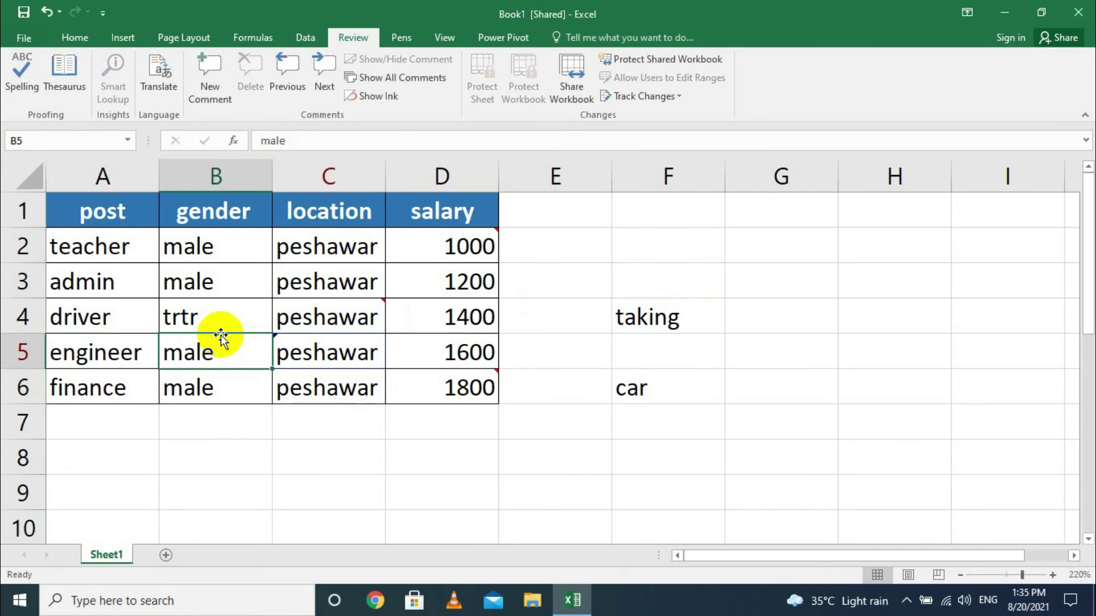
click(208, 321)
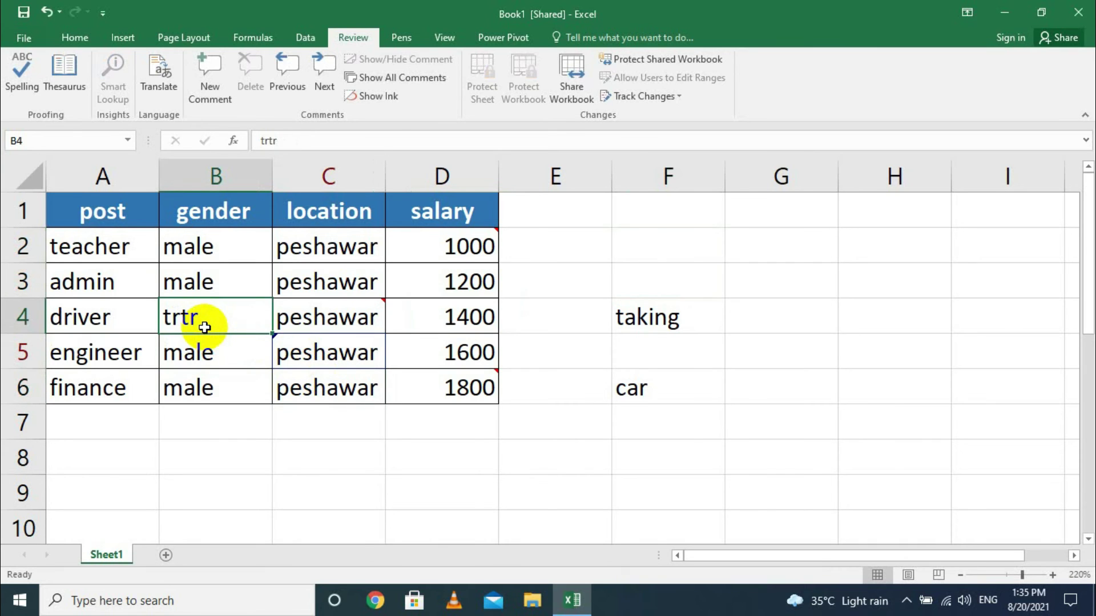
text(male)
key(Return)
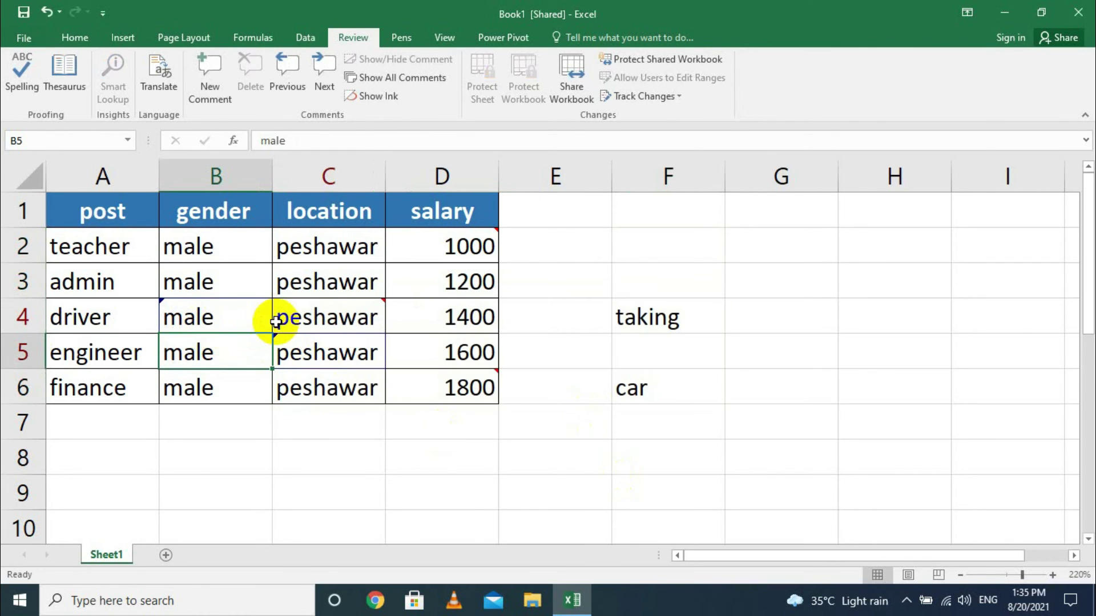
mouse_move(324, 321)
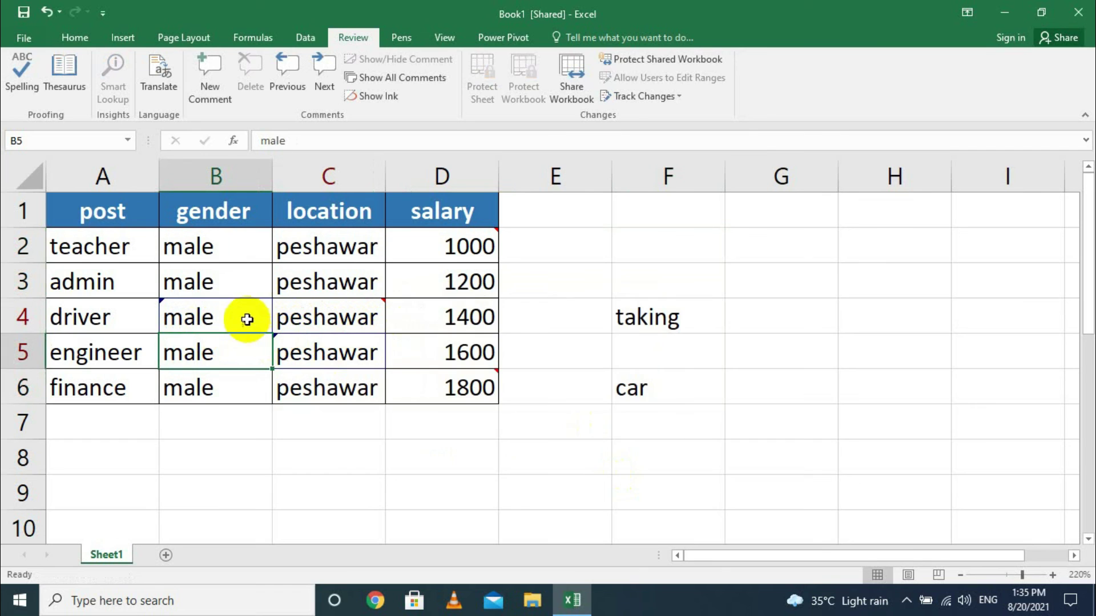
Start Accept/Reject Changes from Track Changes, reaching the save-first confirmation.
click(678, 96)
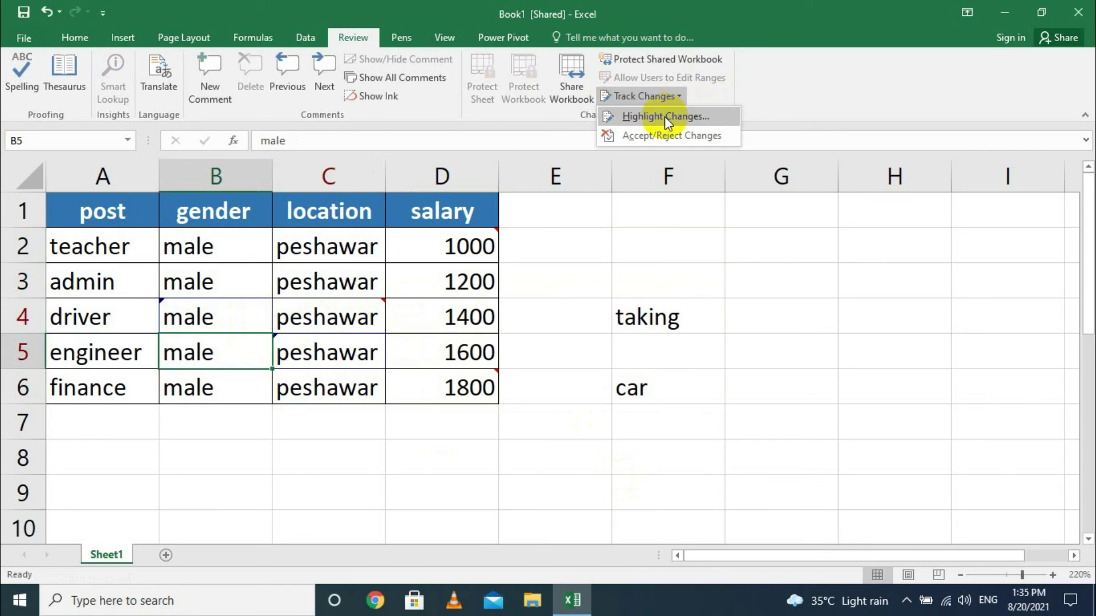
mouse_move(183, 320)
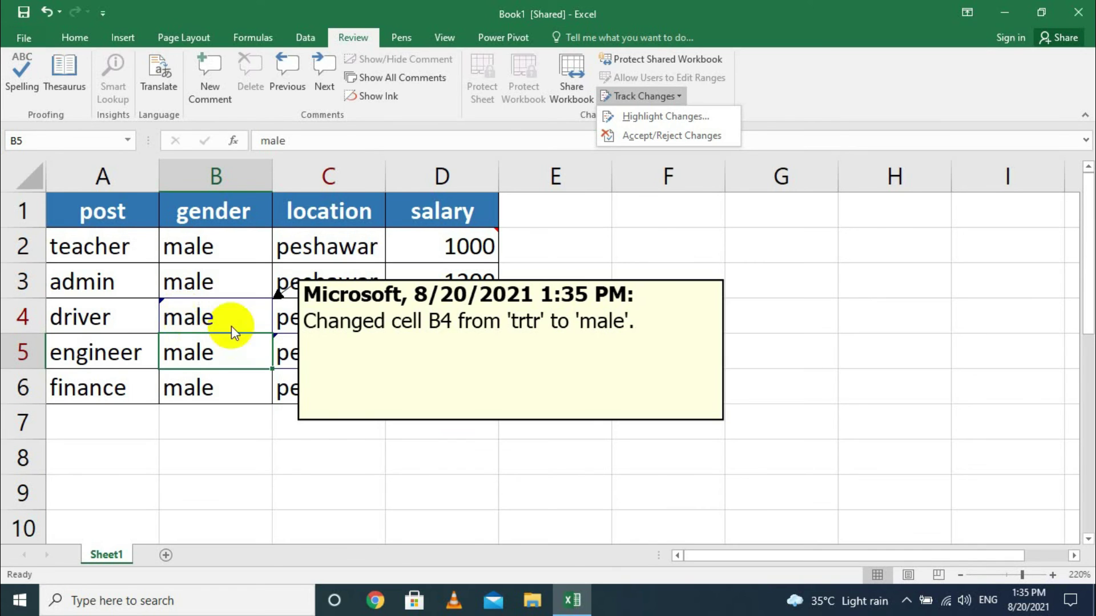
mouse_move(320, 308)
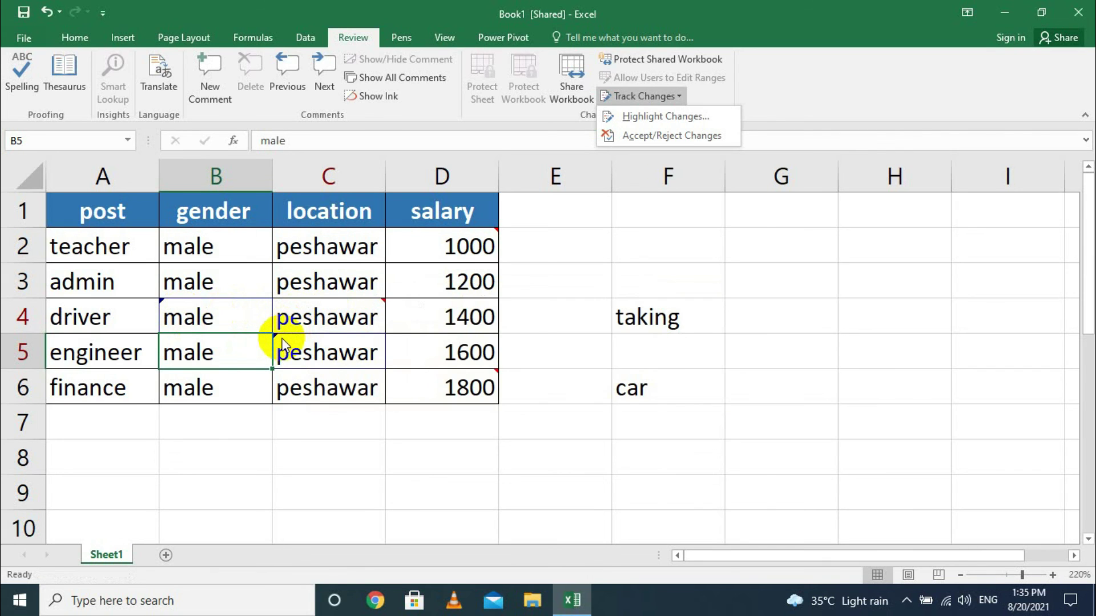
mouse_move(282, 345)
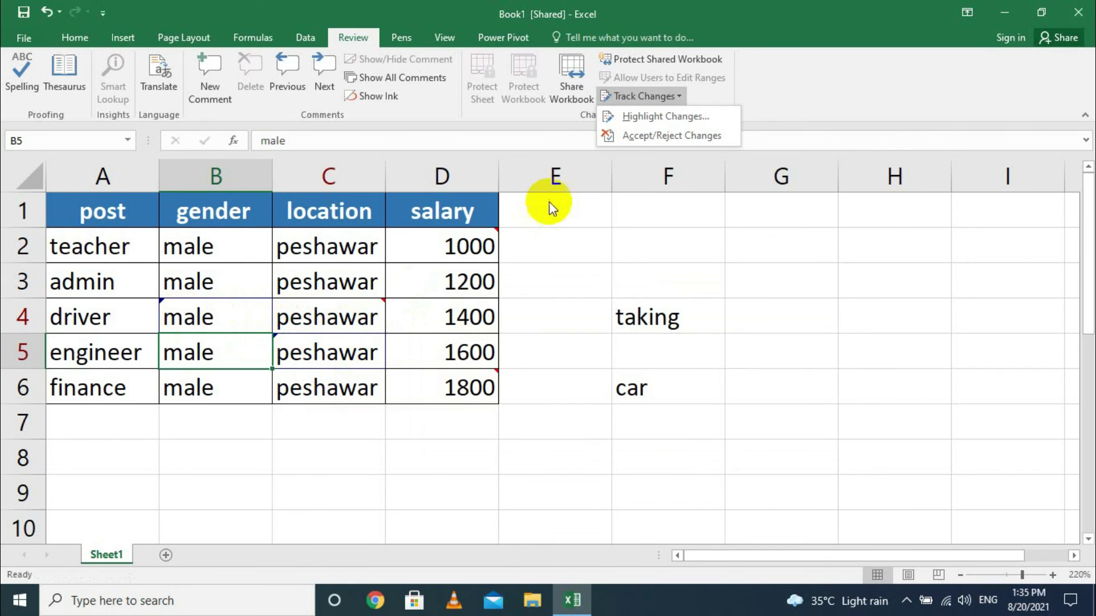
click(625, 135)
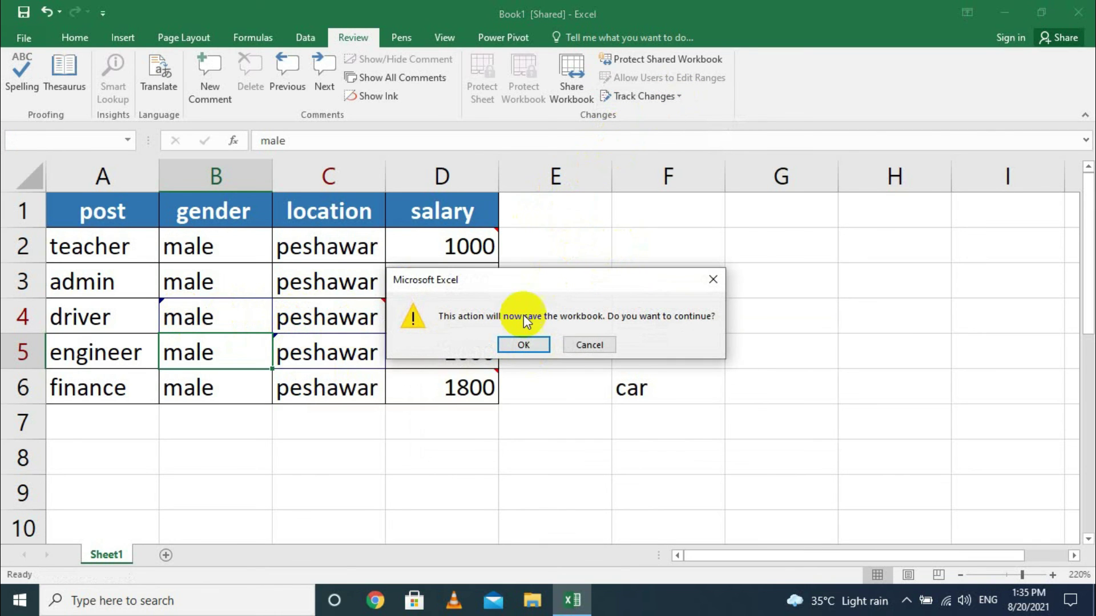
Save, review all changes by everyone, accept C5 as peshawar and reject B4's change to male.
click(516, 344)
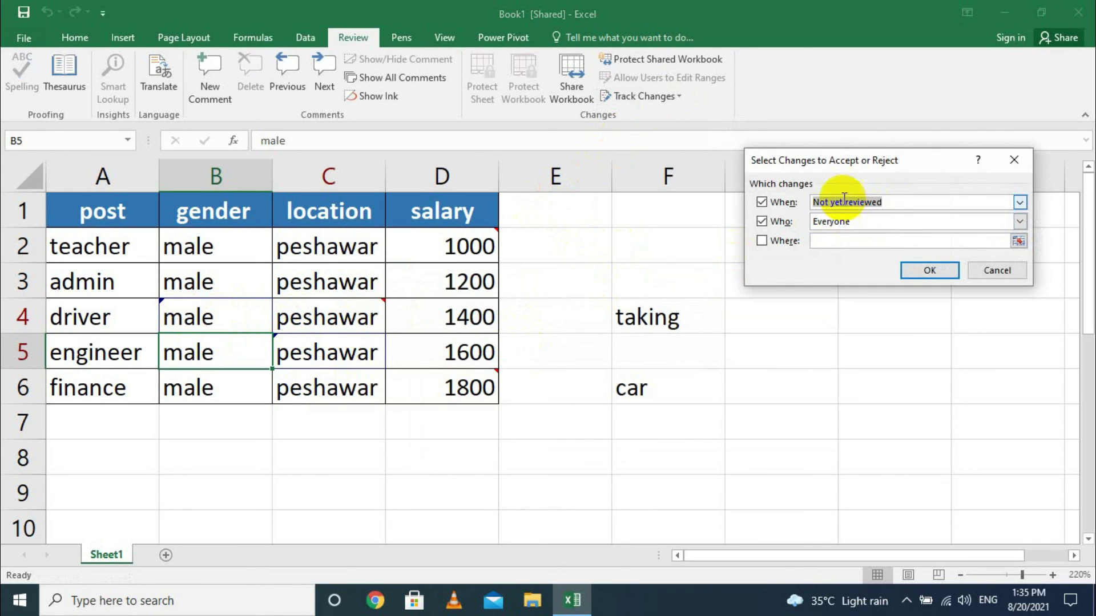
click(925, 269)
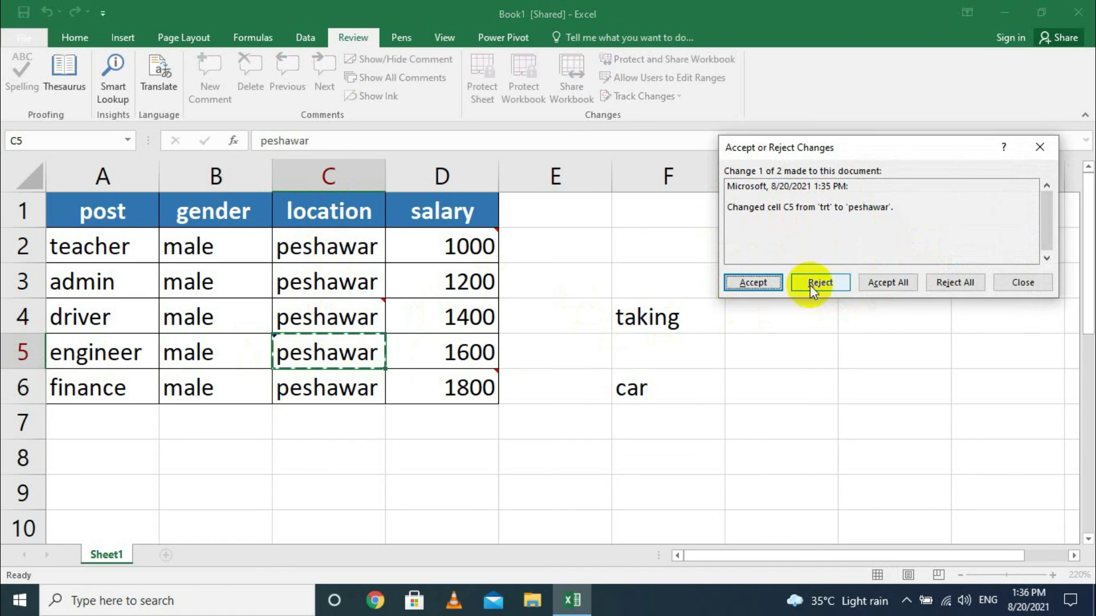
click(749, 284)
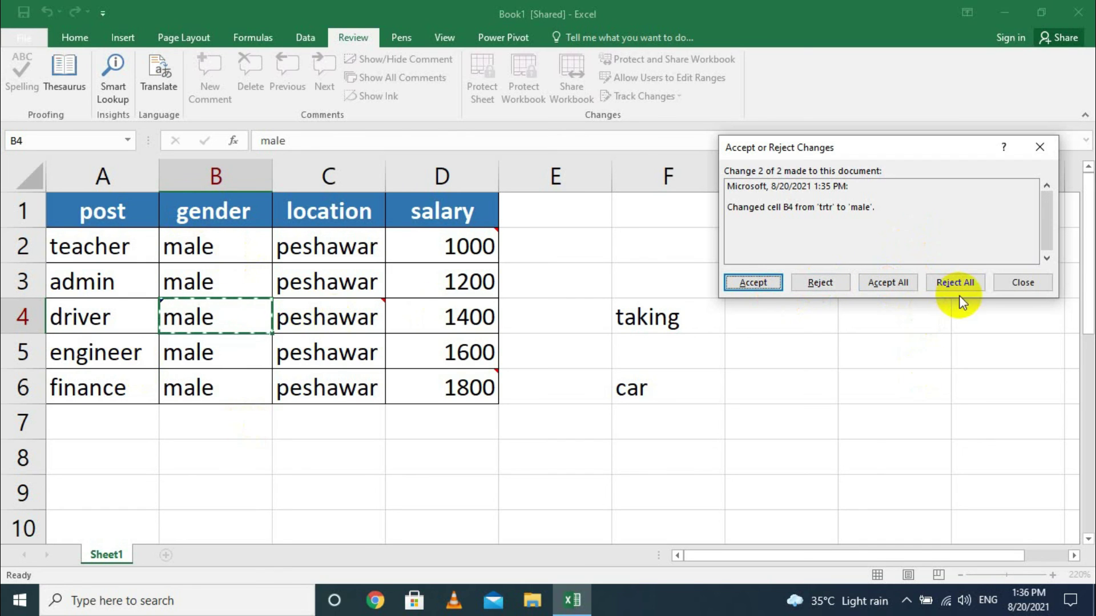
click(813, 282)
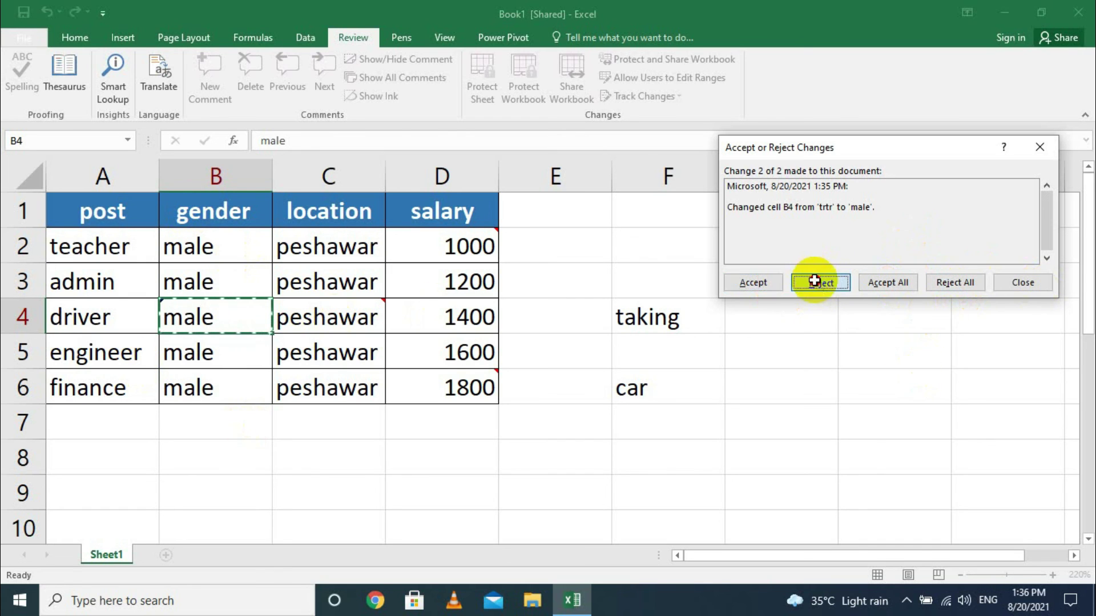